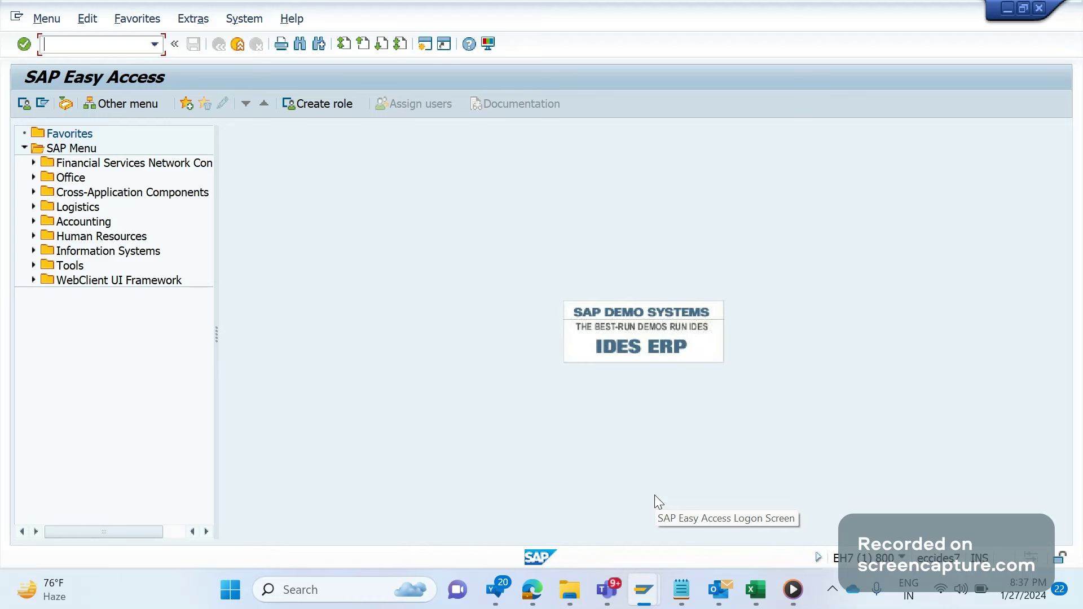
# Open the extended view of the Transport Organizer with transaction code /NSE01.
pyautogui.click(654, 495)
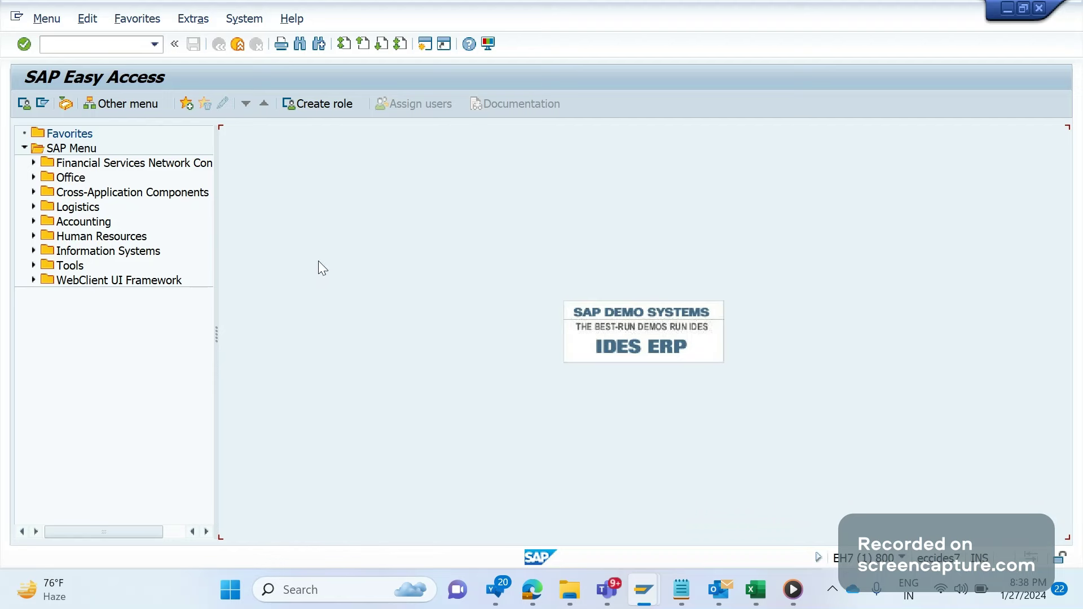
pyautogui.click(101, 44)
pyautogui.write('/NSE01')
pyautogui.press('Return')
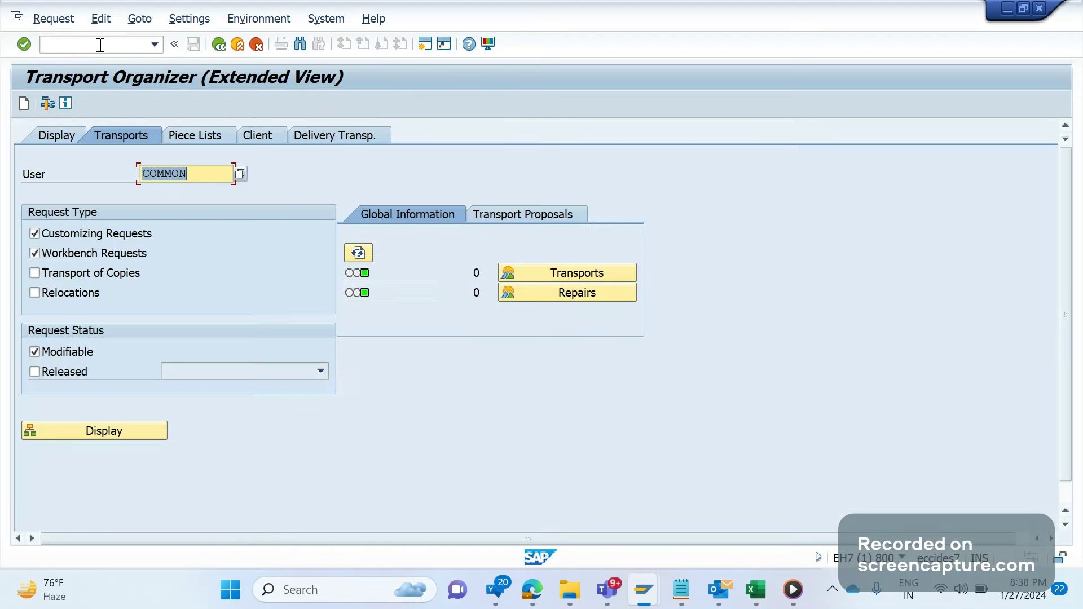
# Create a customizing request with the short description "NEW ACCESS SEQUENCE:TASK000056776" and save it.
pyautogui.click(25, 103)
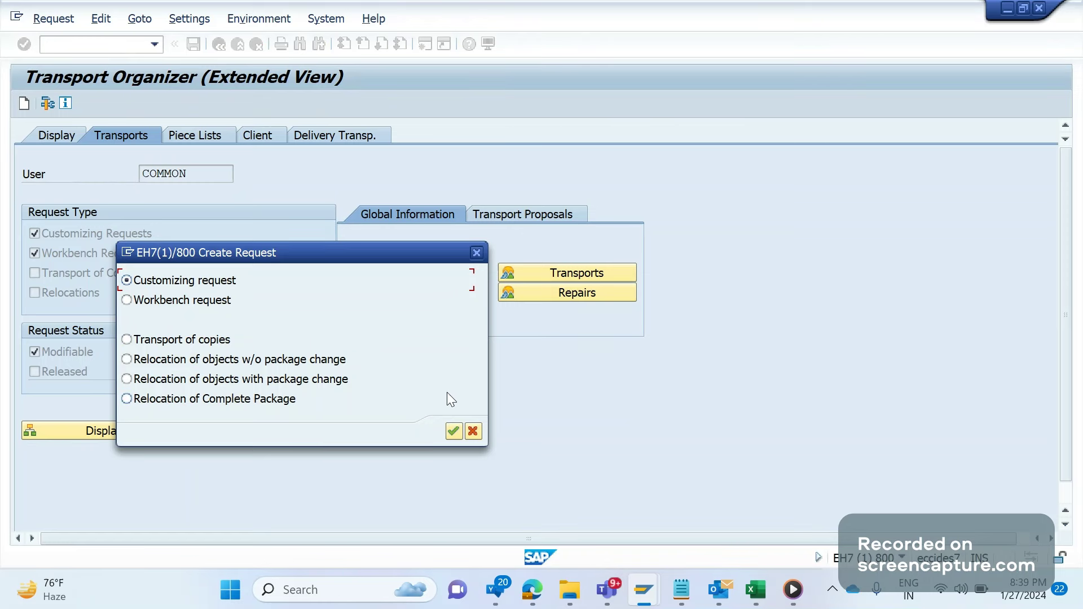
pyautogui.click(453, 432)
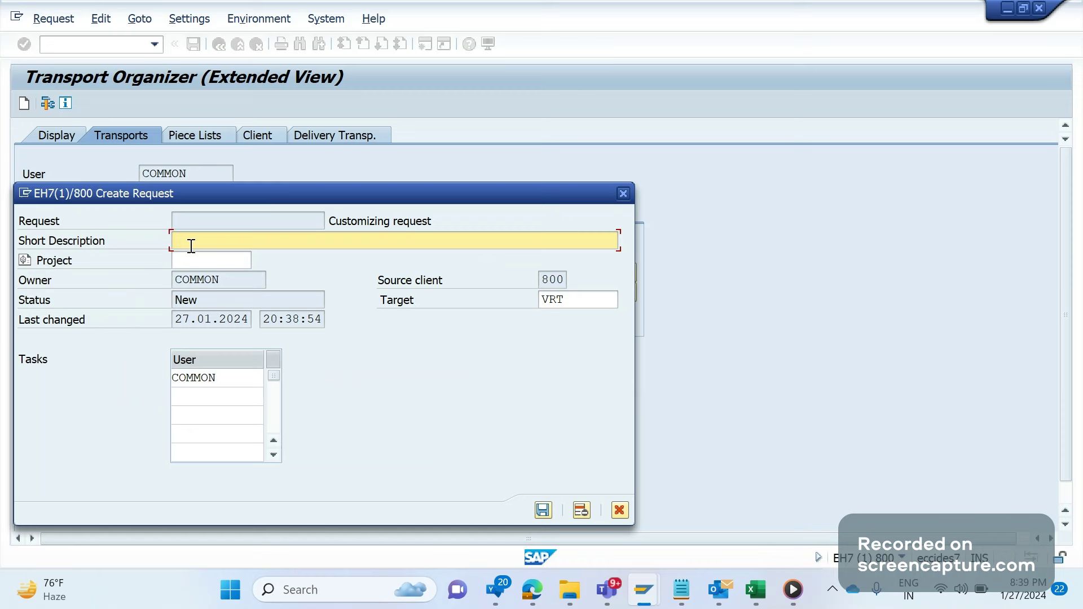
pyautogui.write('NEW ACCESS SEQUE')
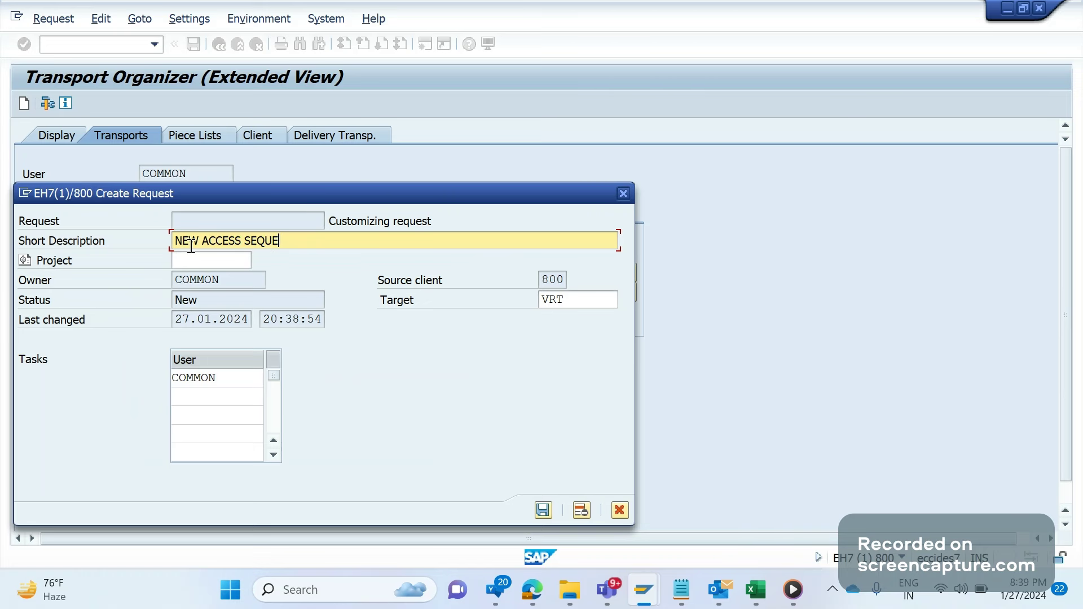
pyautogui.write('NCE:TASK000056776')
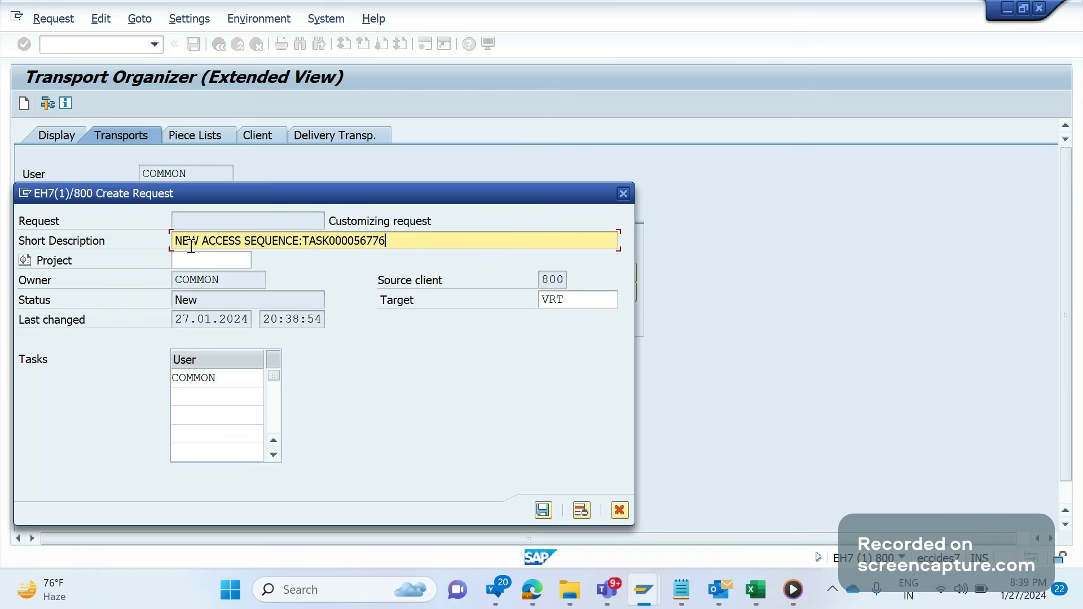
pyautogui.click(542, 511)
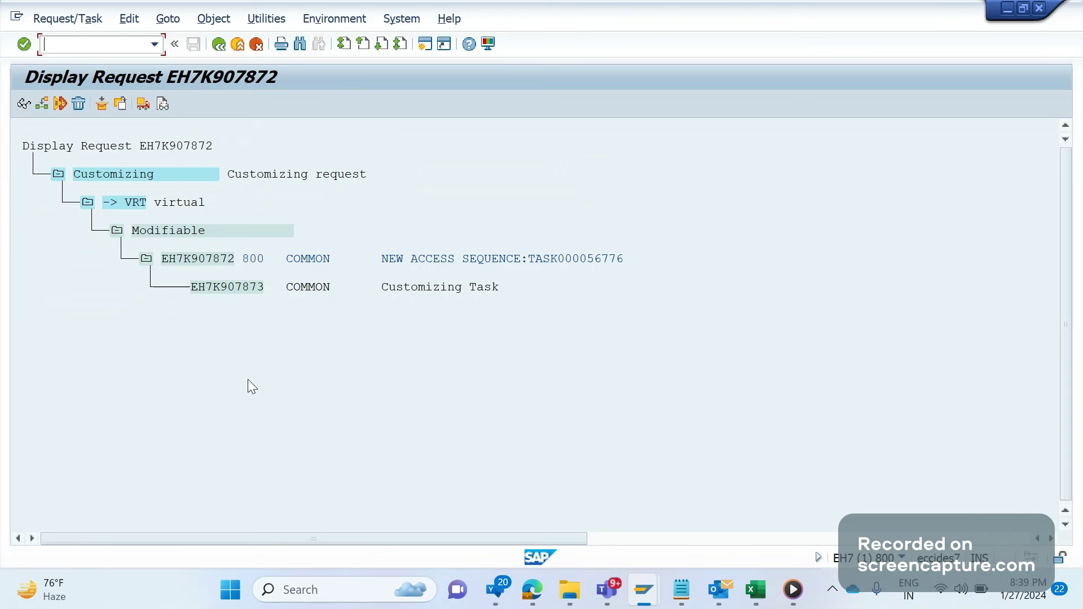
# Switch to the second SAP session and start the General Table Display transaction.
pyautogui.click(648, 601)
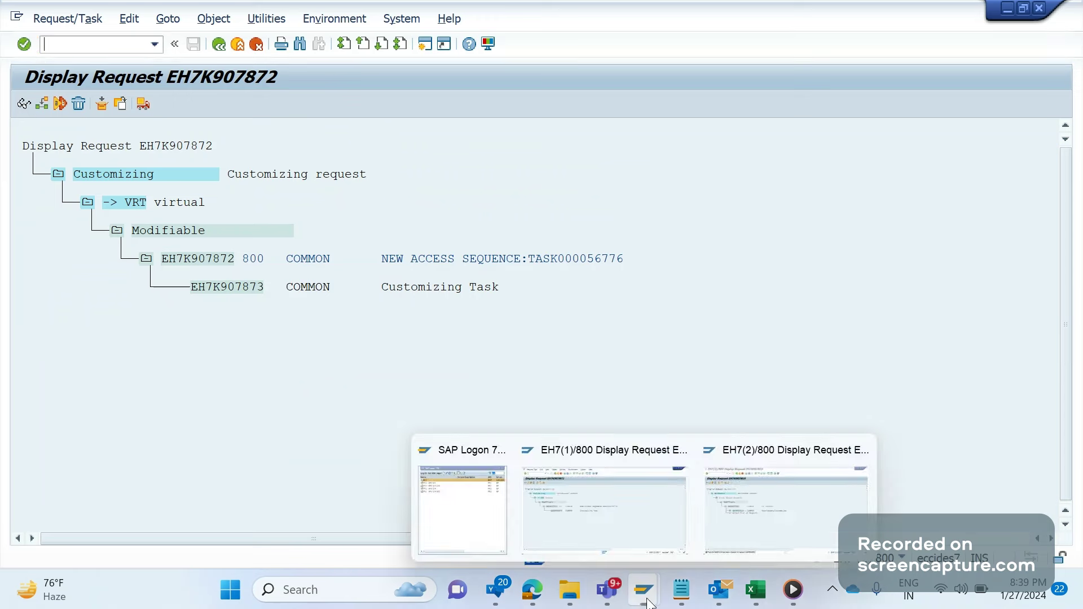
pyautogui.click(786, 507)
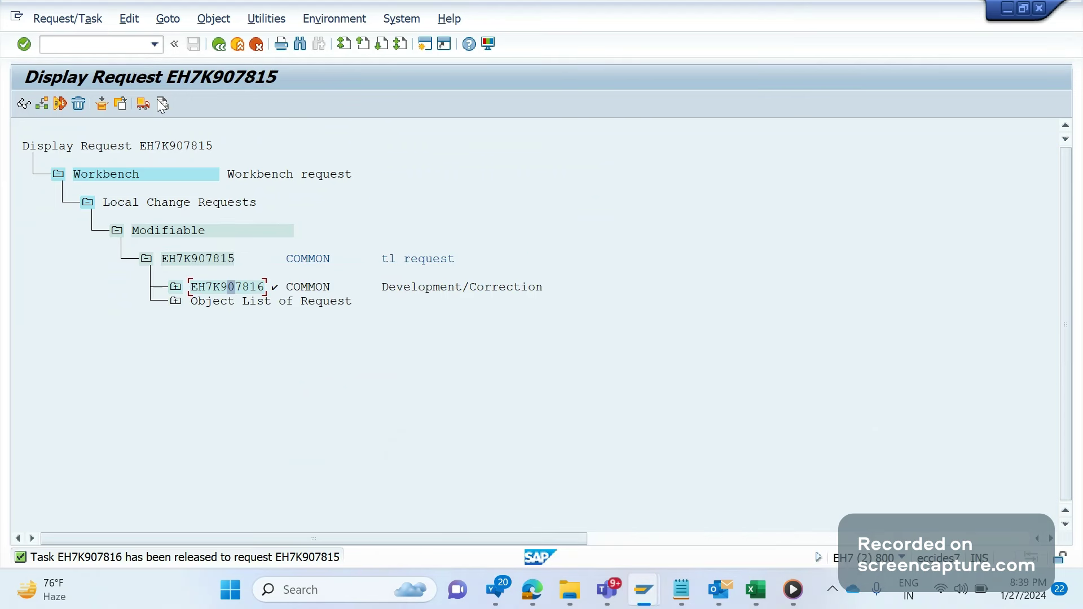
pyautogui.click(110, 49)
pyautogui.write('/NSE16')
pyautogui.press('Return')
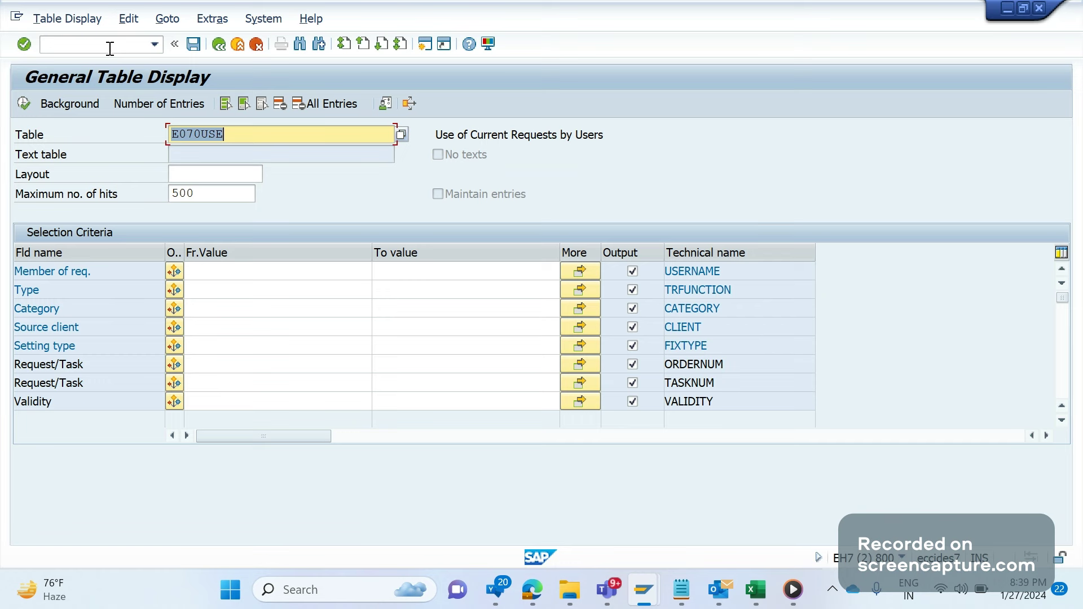
# Display the entries of table E070USE with COMMON as the member of the request.
pyautogui.press('End')
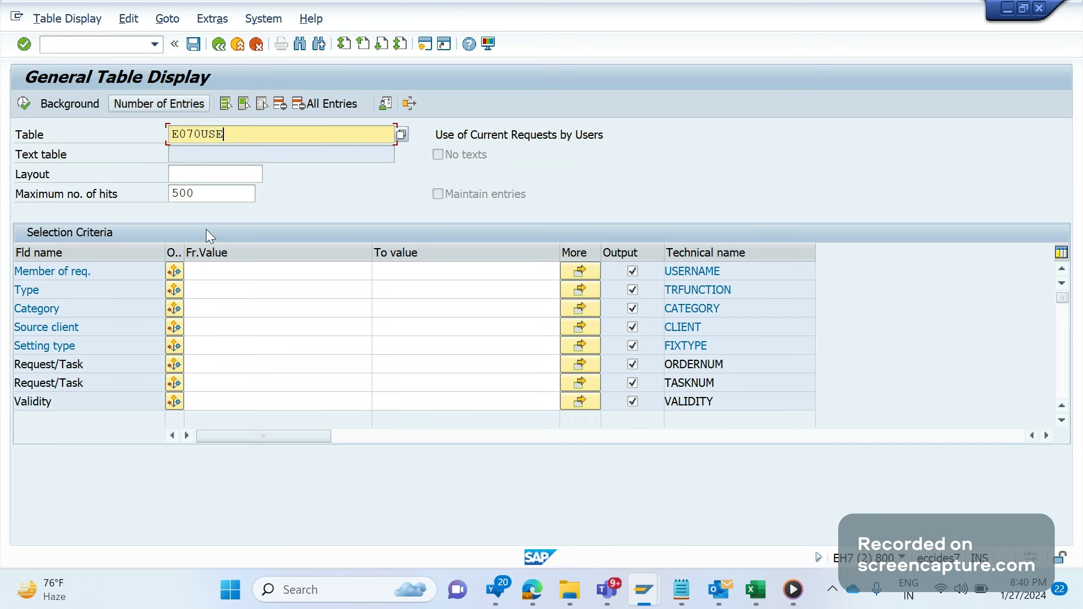
pyautogui.click(192, 273)
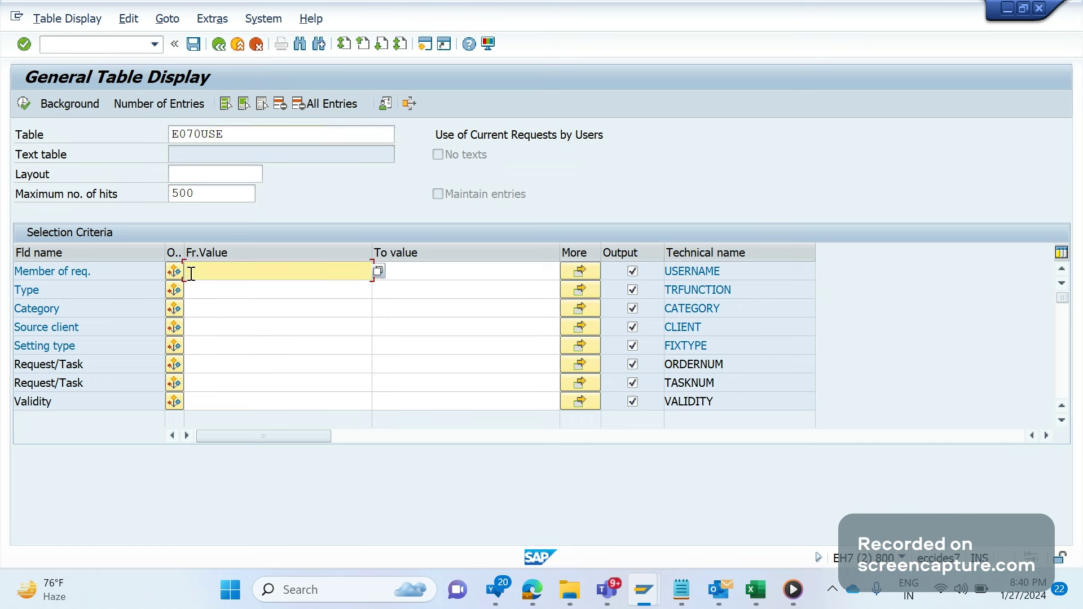
pyautogui.write('C')
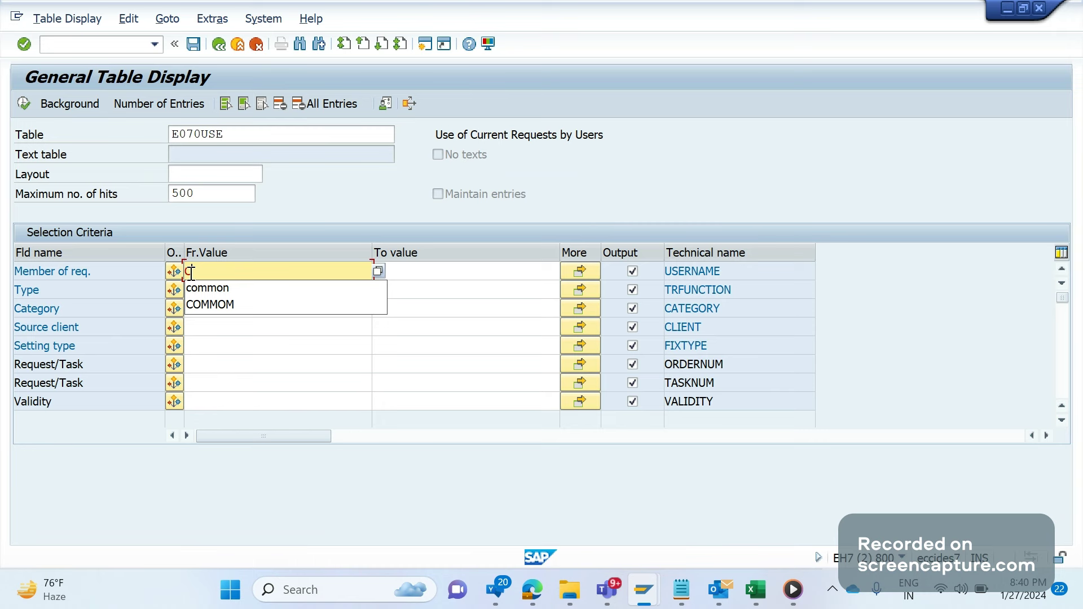
pyautogui.press('Down')
pyautogui.press('Return')
pyautogui.press('F8')
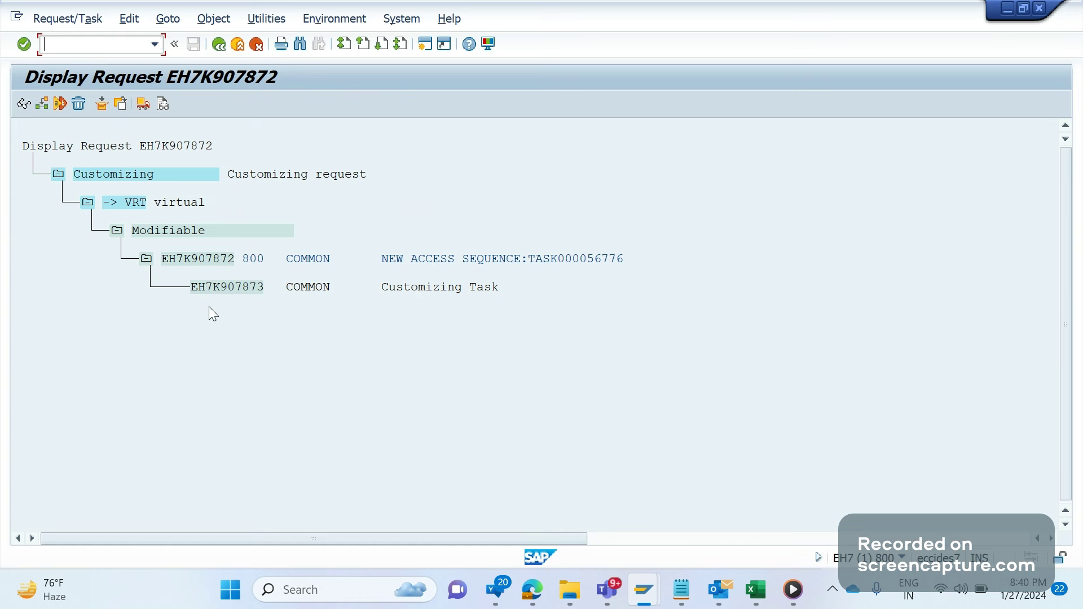
# Check the task request column in the E070USE results, and return to the new customizing request in the first session.
pyautogui.hotkey('alt', 'Tab')
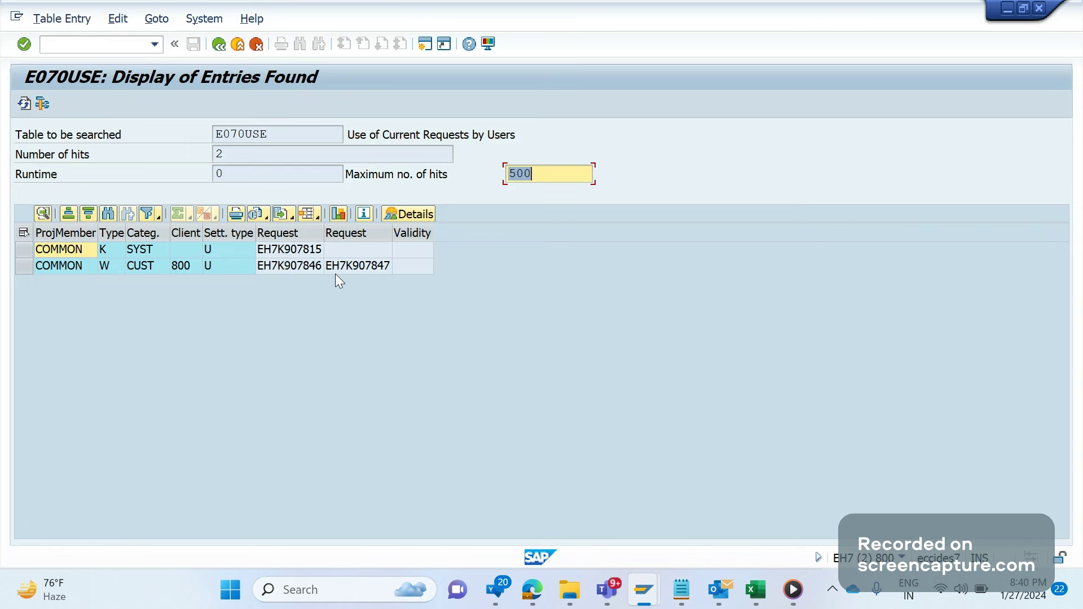
pyautogui.click(357, 235)
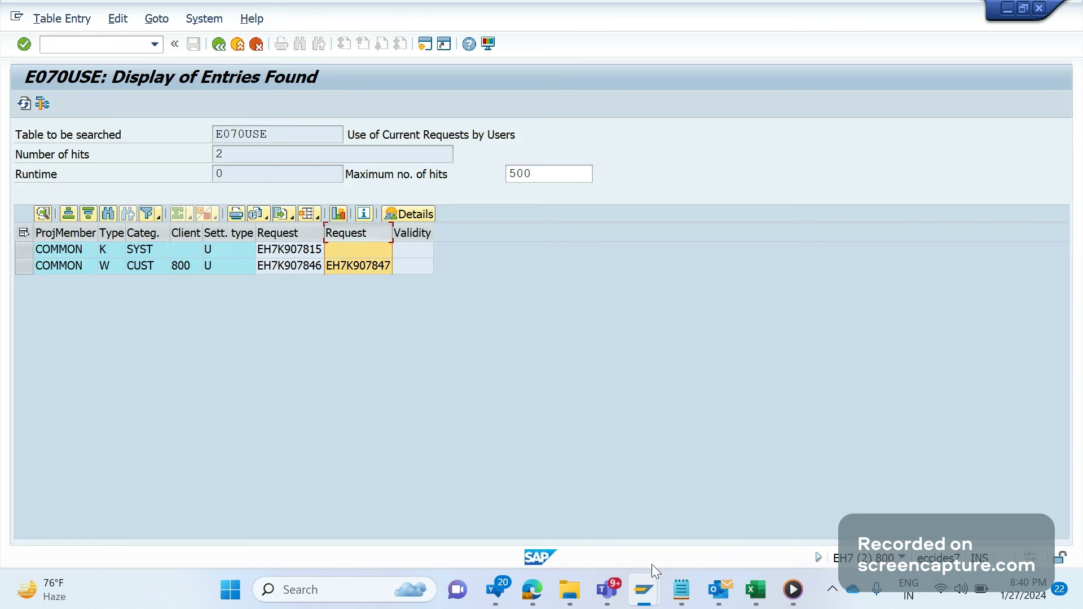
pyautogui.click(644, 589)
pyautogui.click(612, 510)
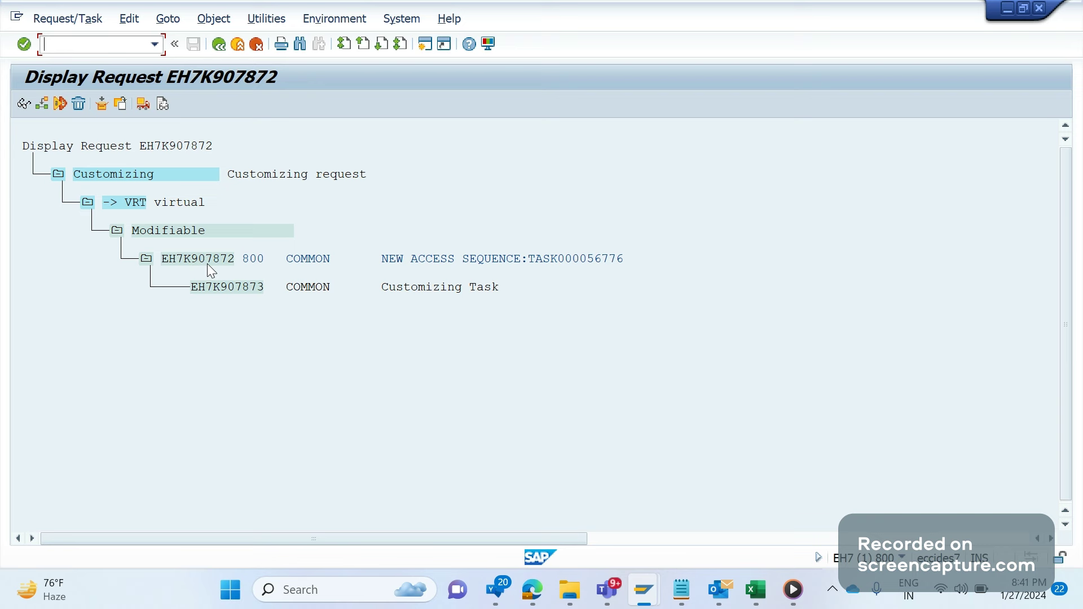
# Release customizing task EH7K907873 and its parent request EH7K907872, and return from the transport logs to the request display.
pyautogui.click(204, 288)
pyautogui.click(144, 109)
pyautogui.click(204, 258)
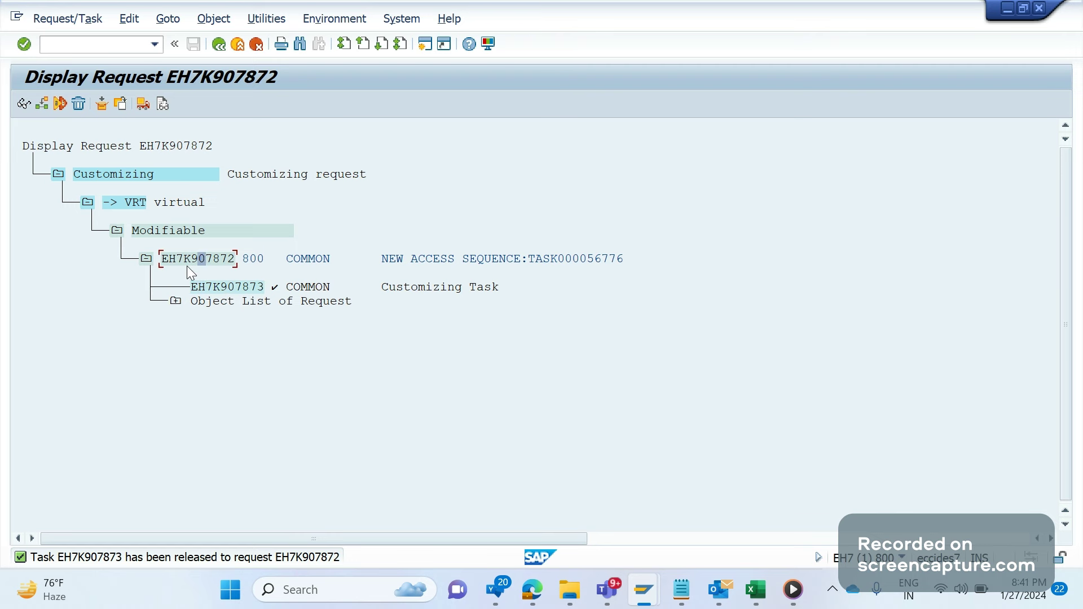
pyautogui.click(142, 109)
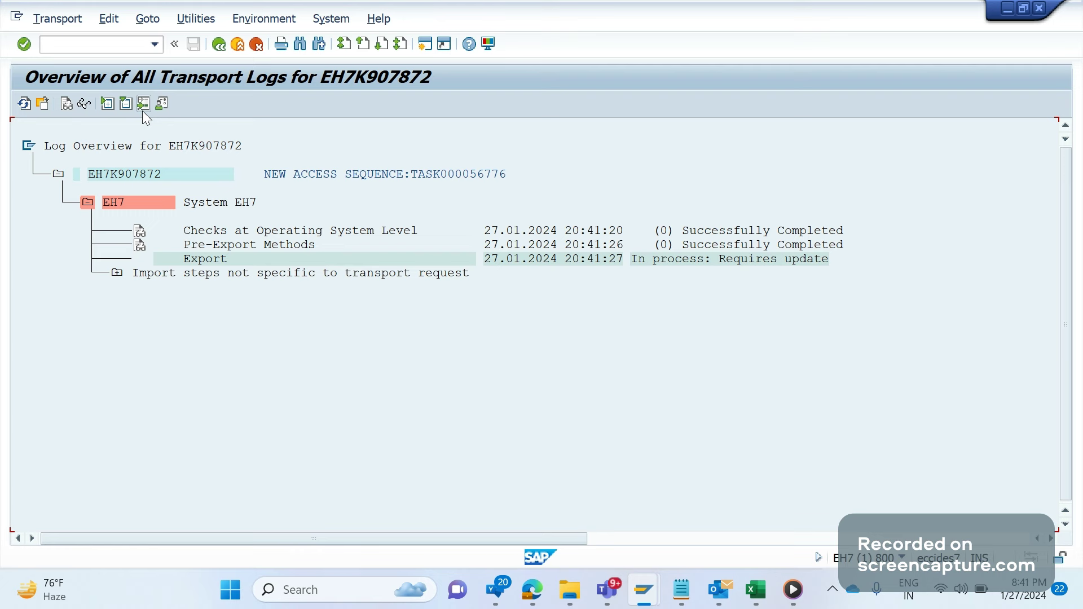
pyautogui.click(227, 45)
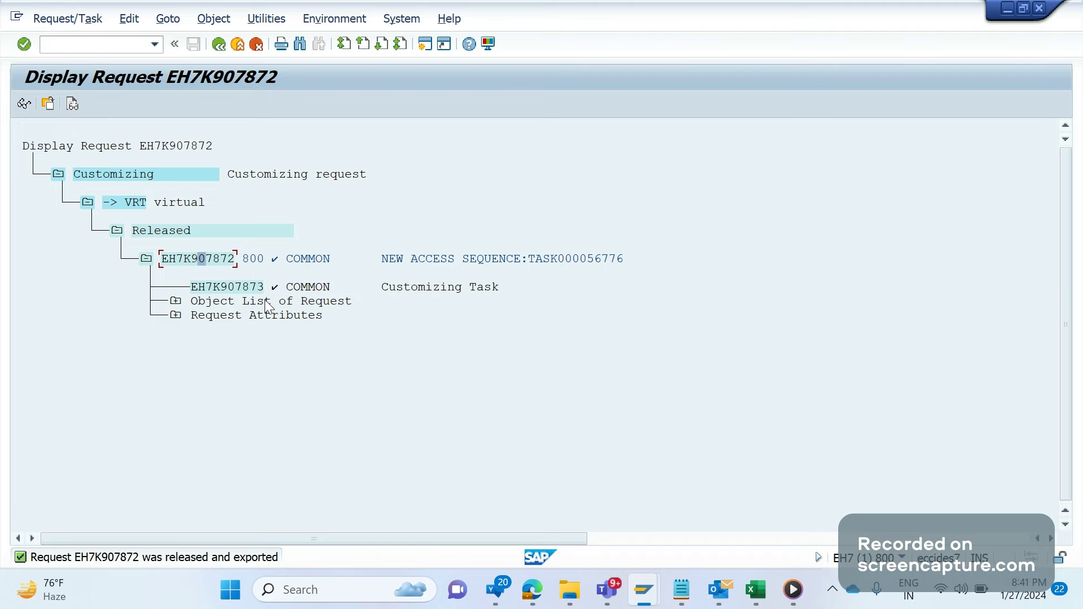
# Reopen the Transport Organizer extended view with transaction code /NSE01.
pyautogui.click(110, 47)
pyautogui.write('/NSE01')
pyautogui.press('Return')
# Open the standard Transport Organizer with transaction code /NSE09.
pyautogui.write('/NSE')
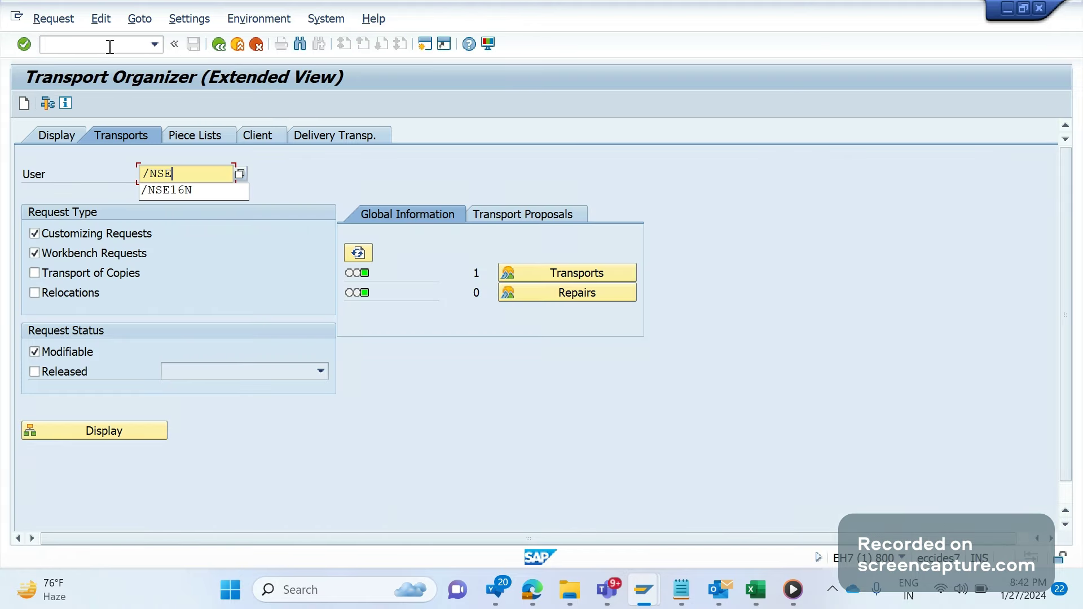
pyautogui.write('09/')
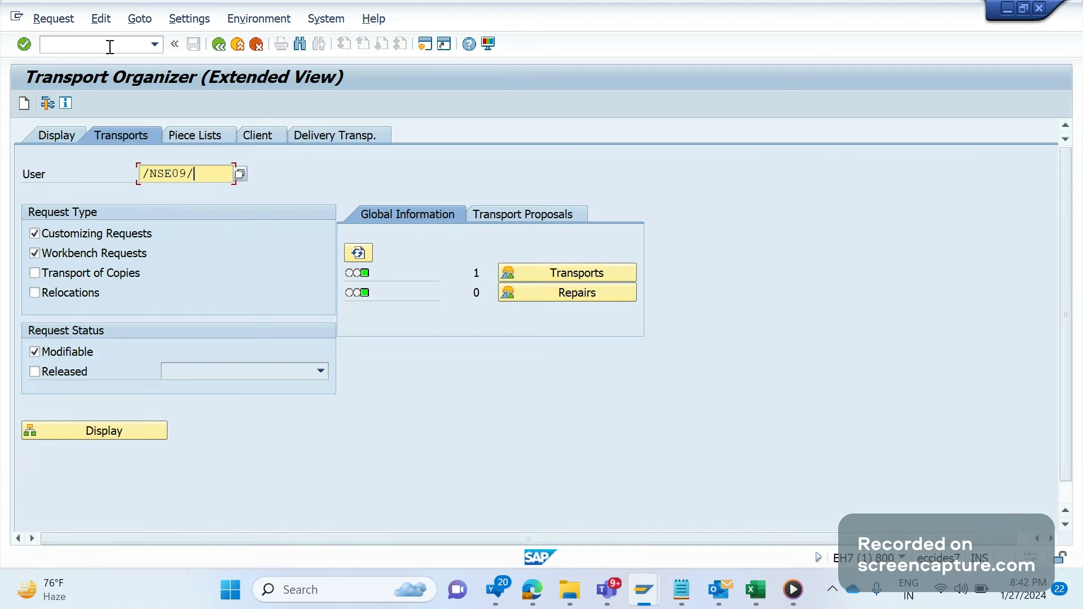
pyautogui.click(110, 47)
pyautogui.write('/NSE0')
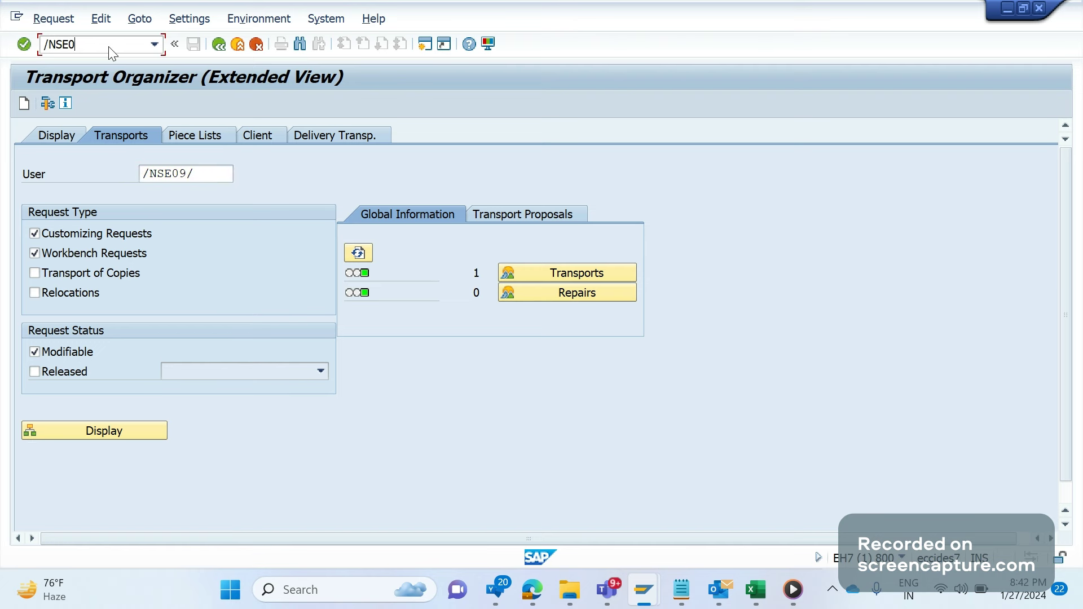
pyautogui.write('9')
pyautogui.press('Return')
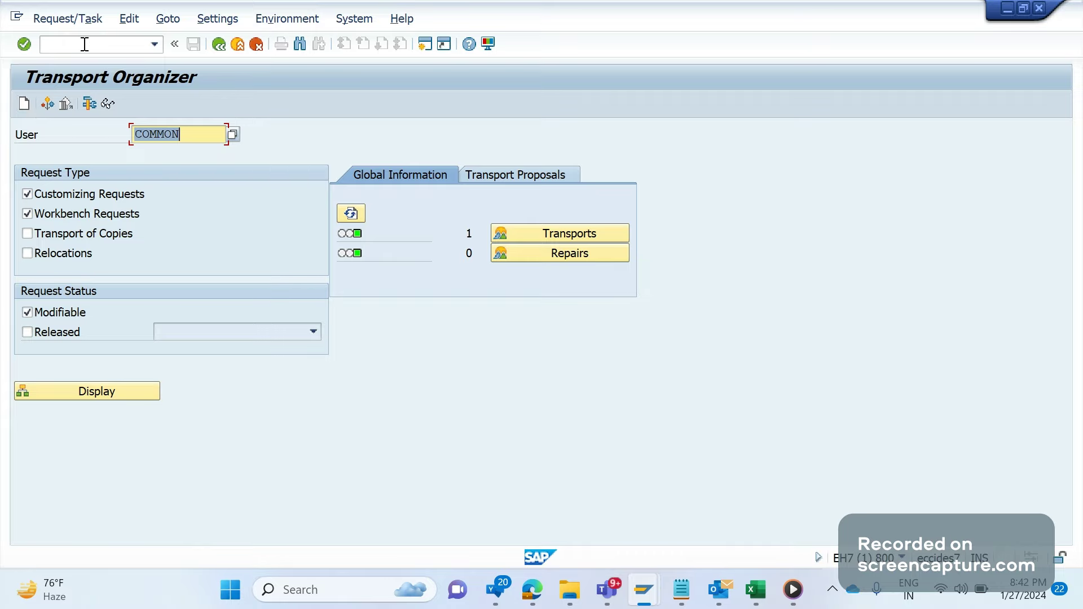
# View the Transport Organizer Tools with transaction code /NSE03, and go back to the standard Transport Organizer.
pyautogui.click(85, 44)
pyautogui.write('/NSE03')
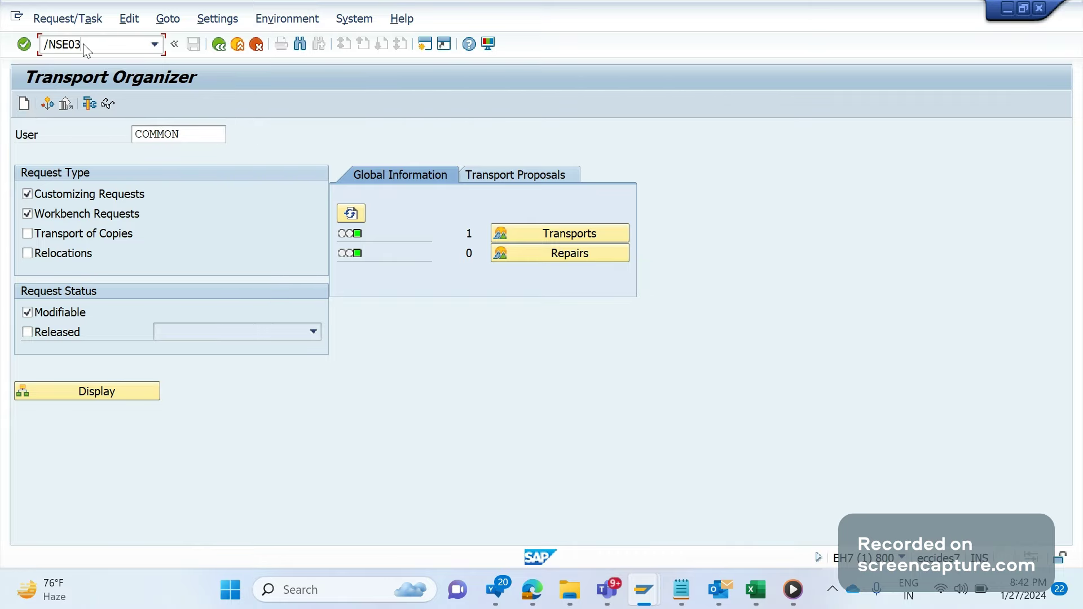
pyautogui.press('Return')
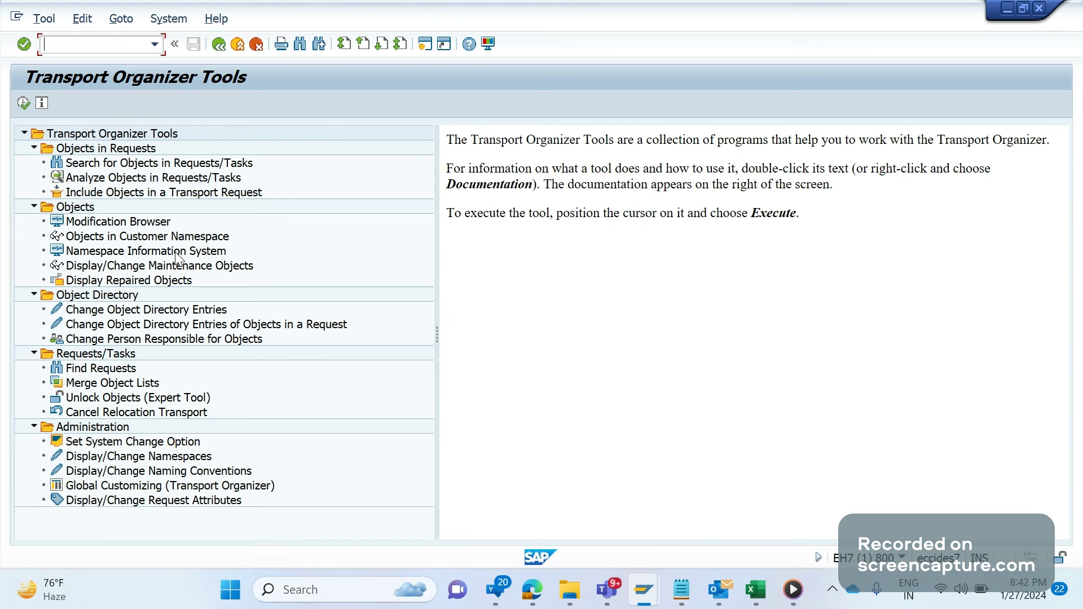
pyautogui.write('/NSE1')
pyautogui.press('Return')
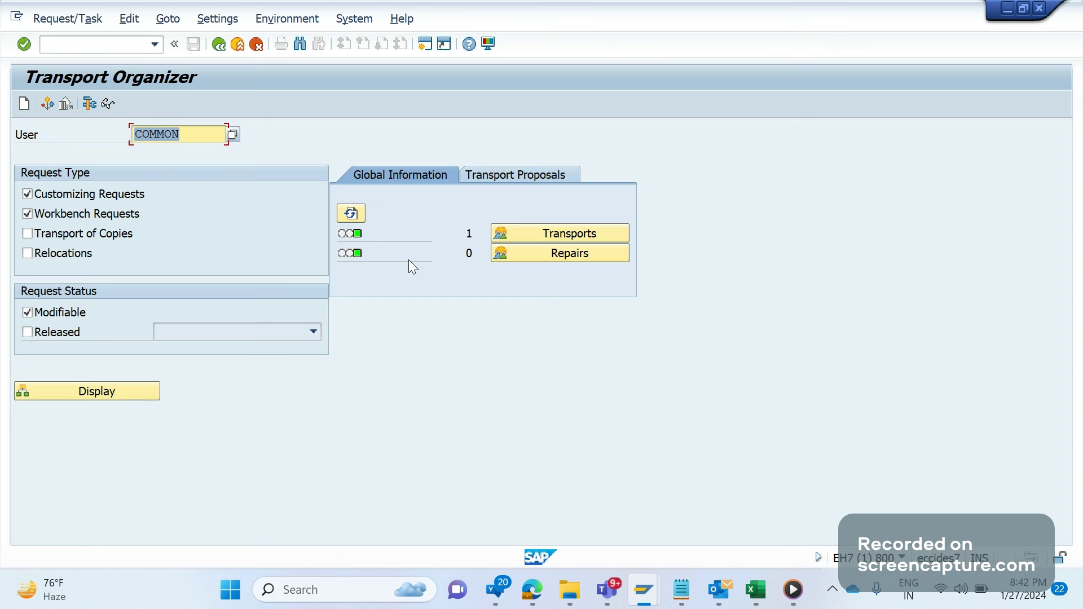
# Leave the E070USE results in the second session and load table E070CTV in General Table Display.
pyautogui.moveTo(648, 576)
pyautogui.click(728, 503)
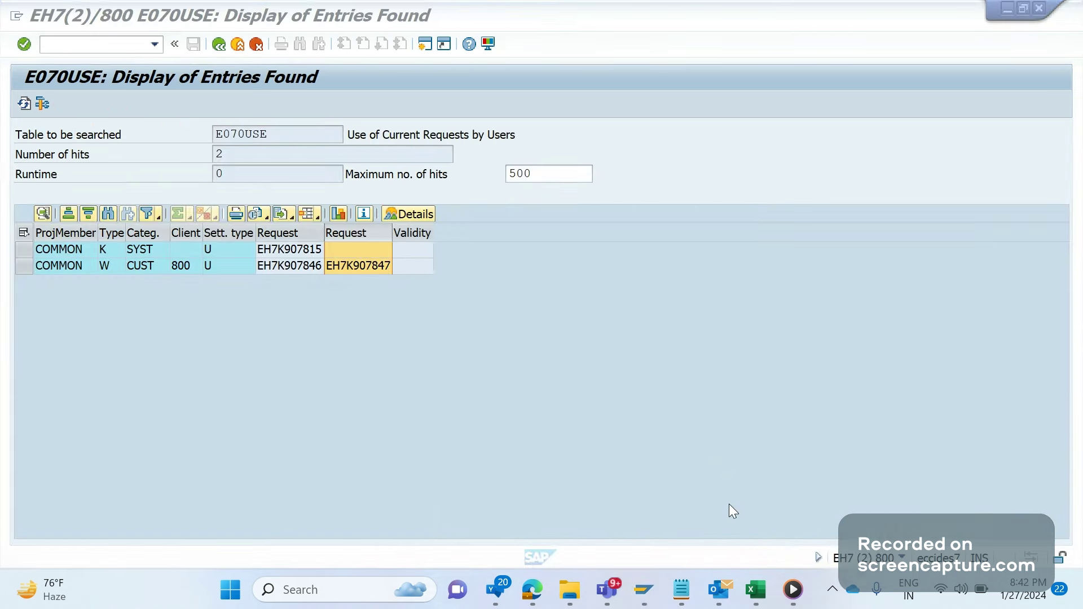
pyautogui.click(222, 47)
pyautogui.click(224, 139)
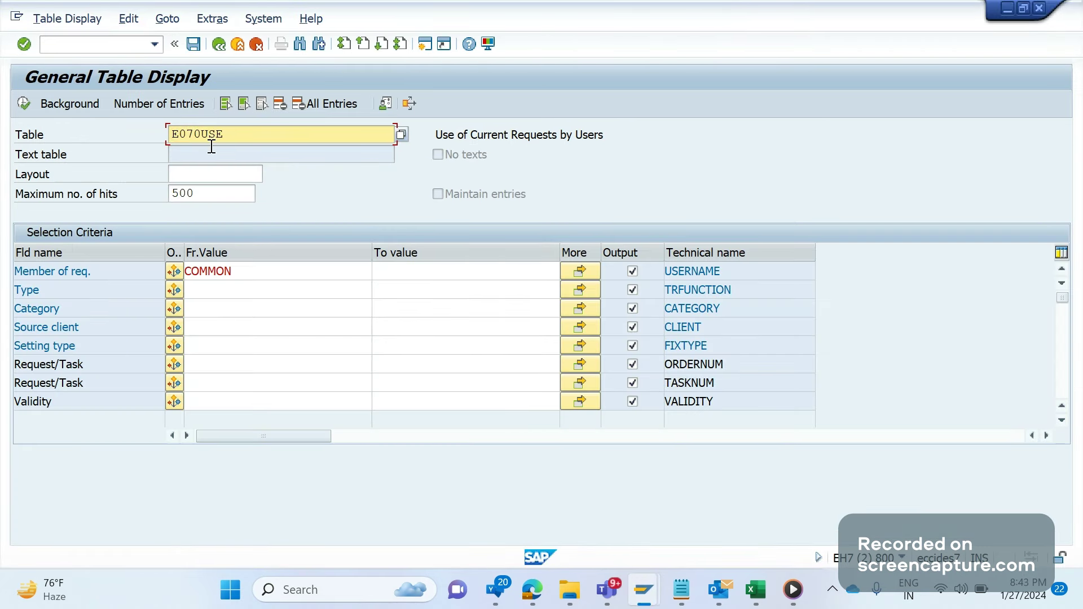
pyautogui.click(212, 148)
pyautogui.click(183, 135)
pyautogui.doubleClick(275, 134)
pyautogui.write('E0')
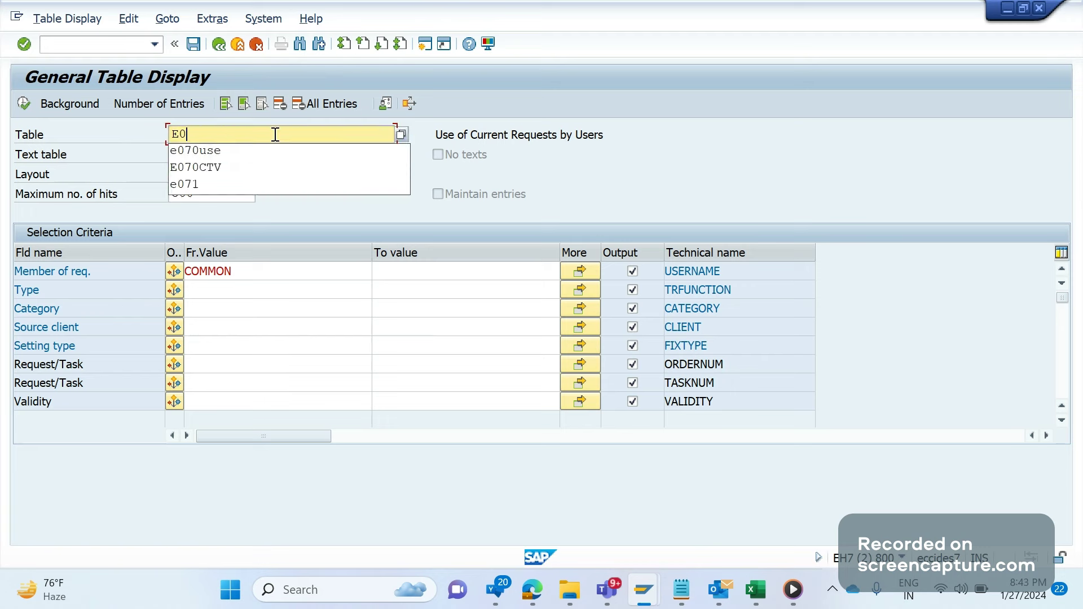
pyautogui.write('70C')
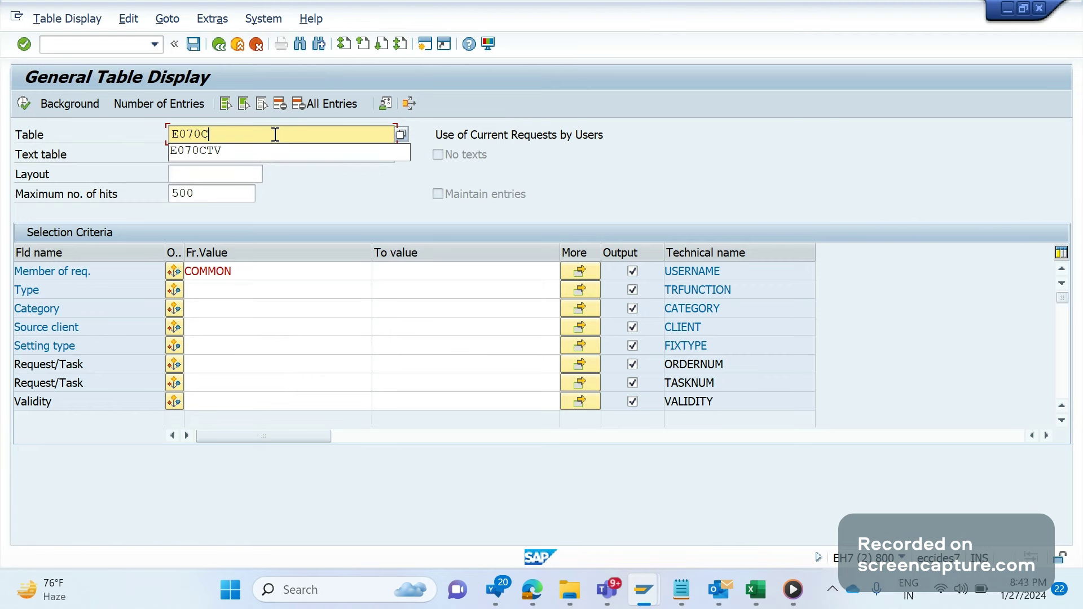
pyautogui.press('Down')
pyautogui.press('Return')
pyautogui.press('Return')
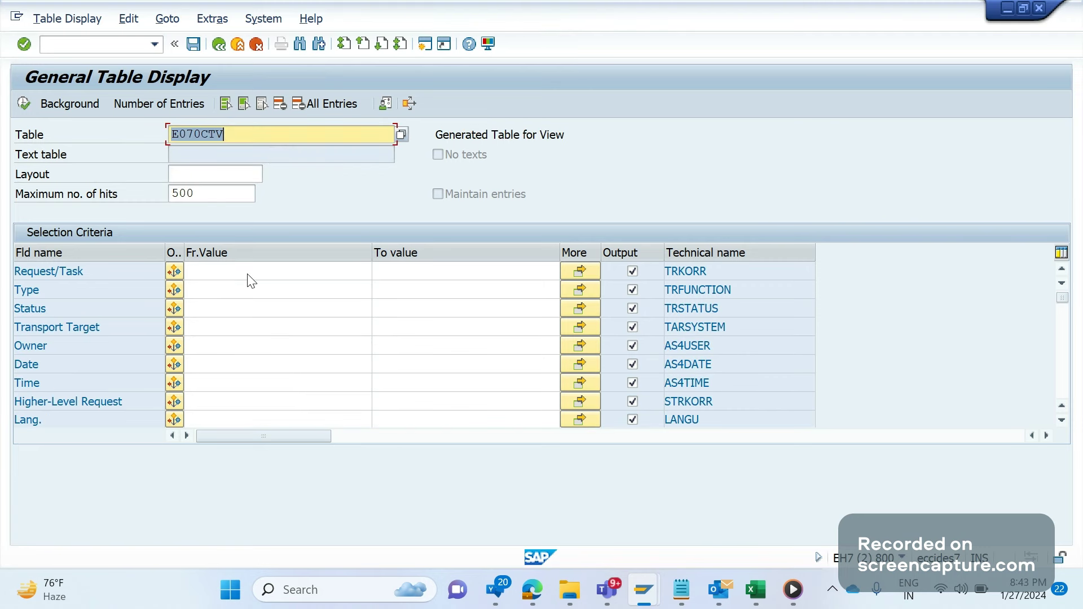
# Look through the selection criteria of table E070CTV down to the last fields.
pyautogui.click(236, 301)
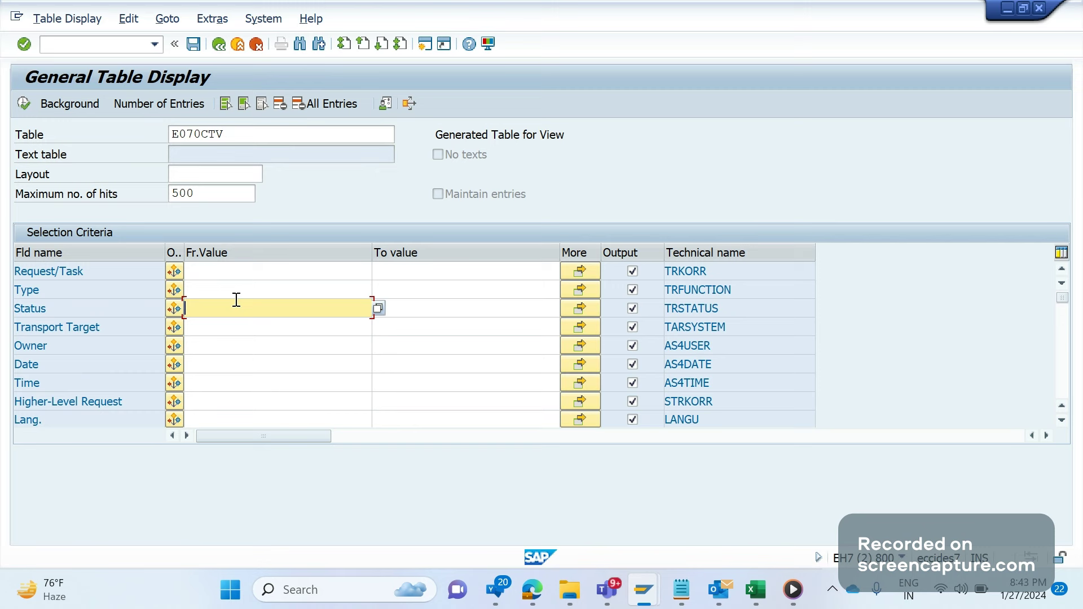
pyautogui.click(250, 420)
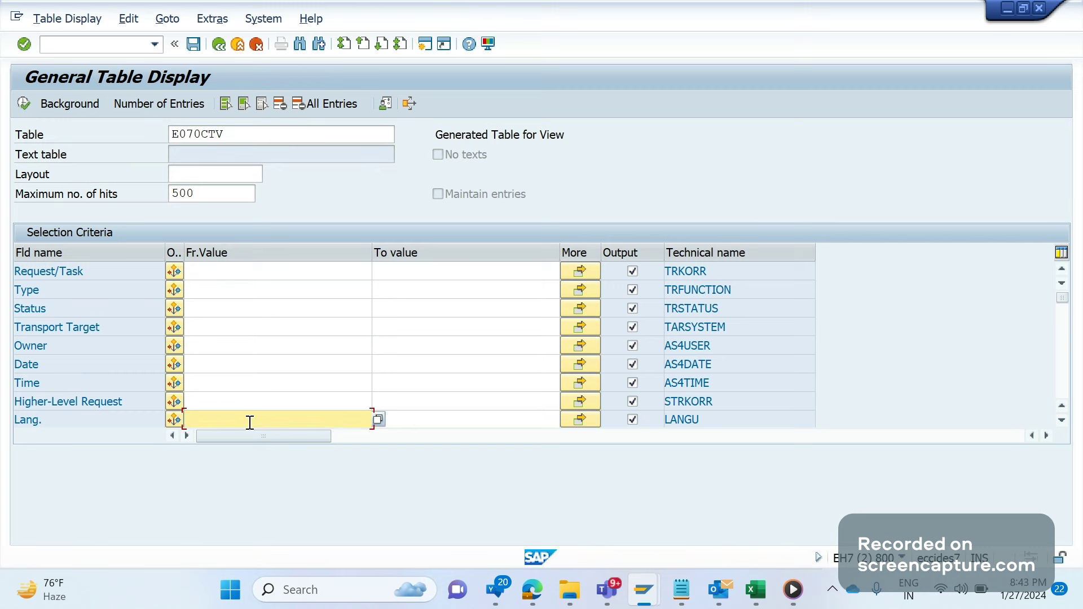
pyautogui.scroll(-3, 248, 422)
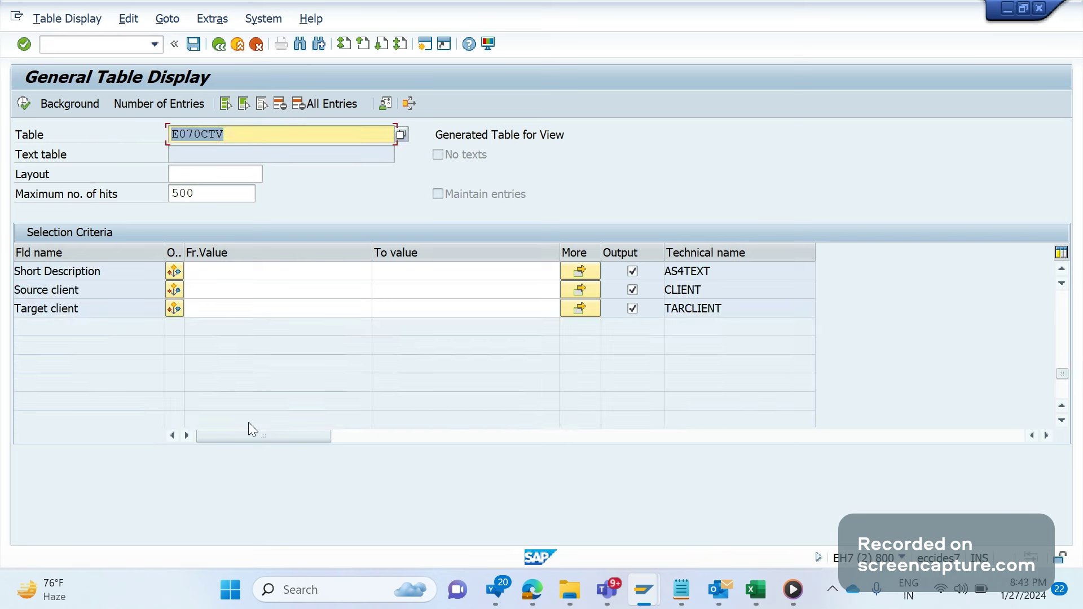
# Restrict the E070CTV selection to short descriptions matching *TASK* and display the entries found.
pyautogui.click(218, 276)
pyautogui.write('*')
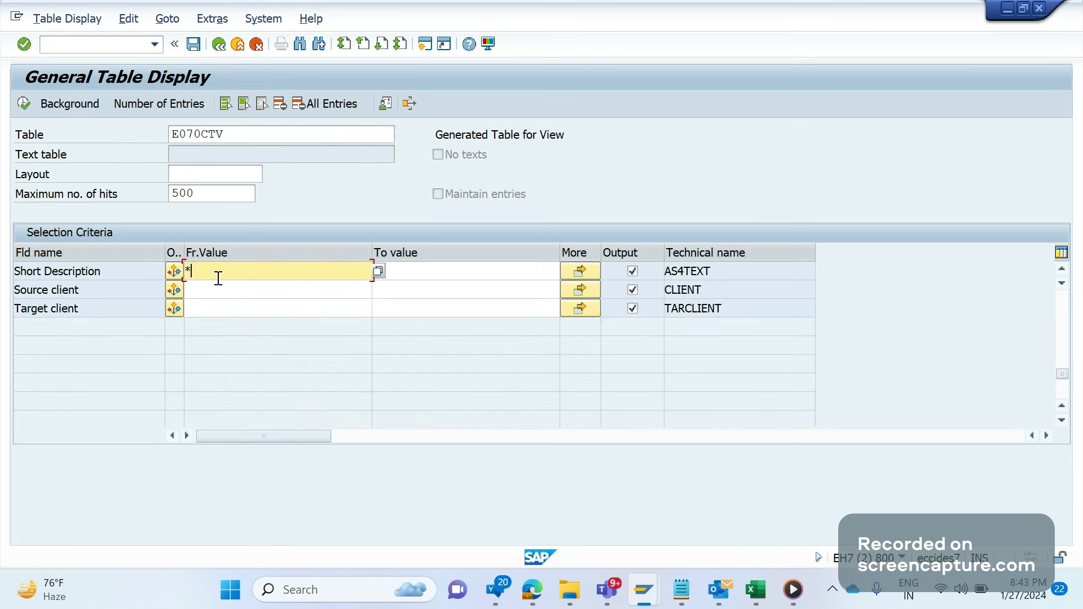
pyautogui.write('TASK*')
pyautogui.doubleClick(240, 272)
pyautogui.press('F8')
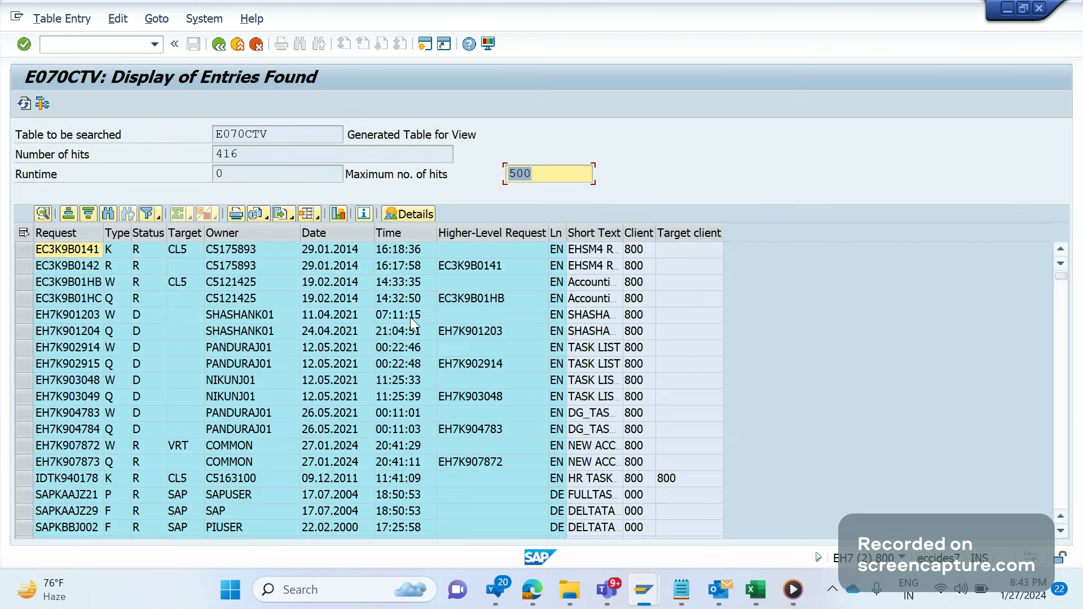
# Widen the Short Description column to show its full text and mark the two NEW ACCESS SEQUENCE entries.
pyautogui.moveTo(622, 235); pyautogui.dragTo(818, 234)
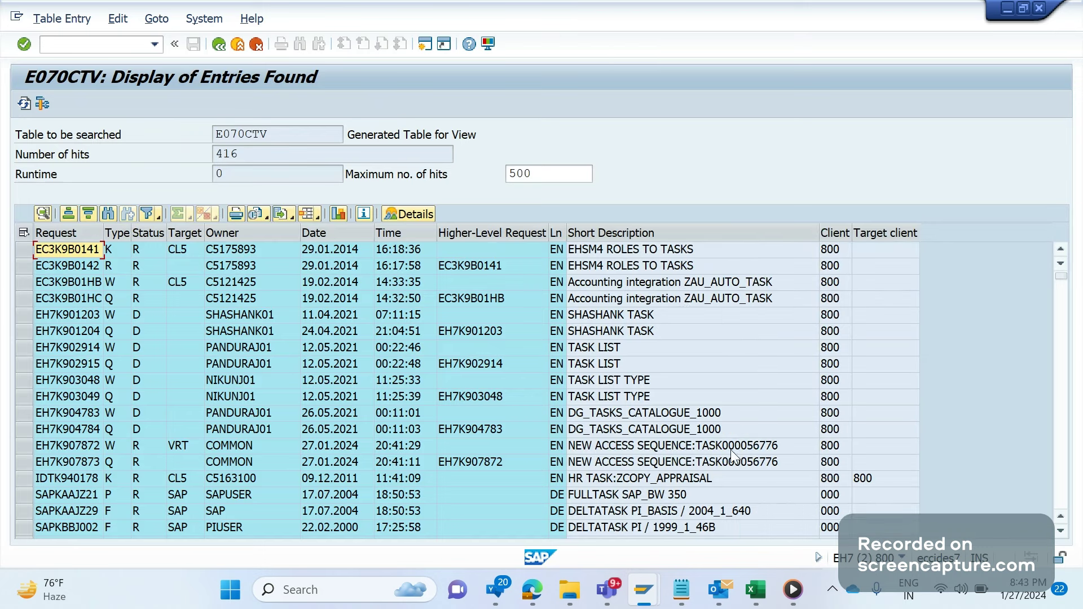
pyautogui.click(701, 441)
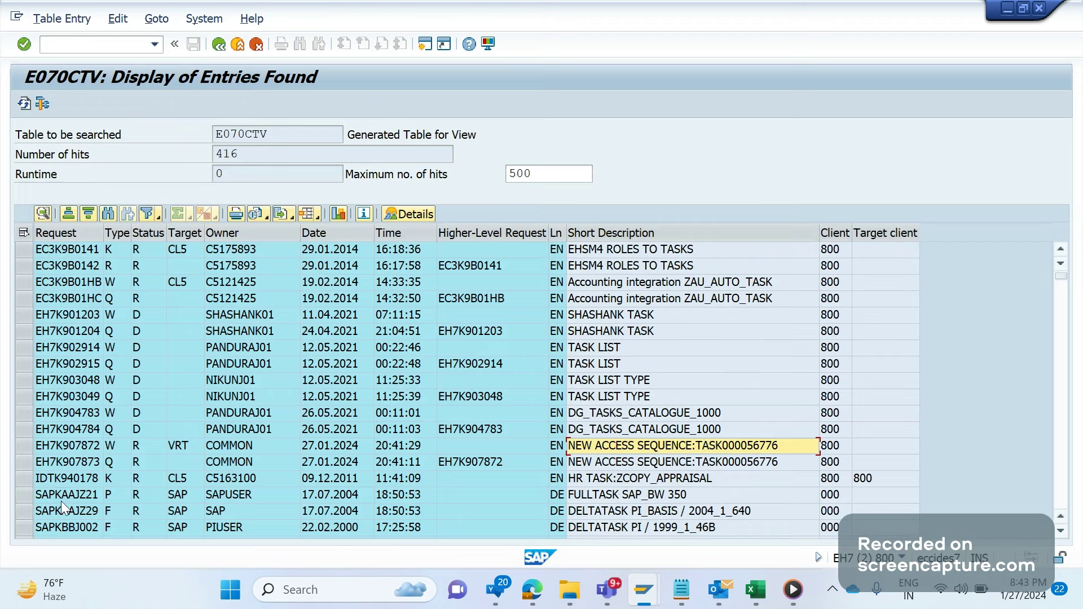
pyautogui.moveTo(26, 446); pyautogui.dragTo(22, 461)
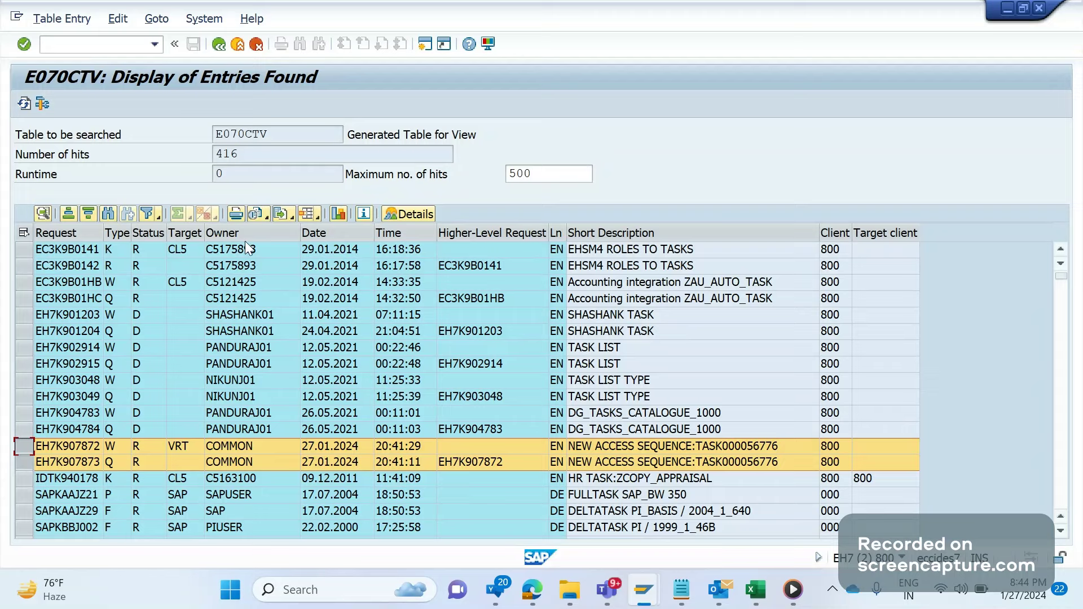
pyautogui.moveTo(282, 142); pyautogui.dragTo(205, 145)
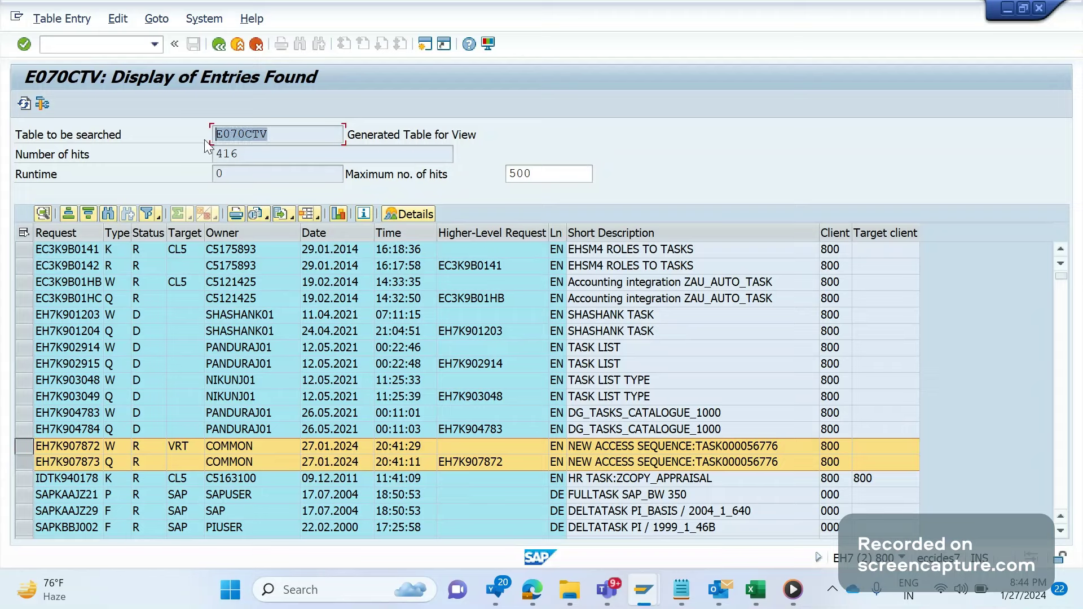
# View the list of possible request and task types for the first entry, and close it.
pyautogui.click(112, 248)
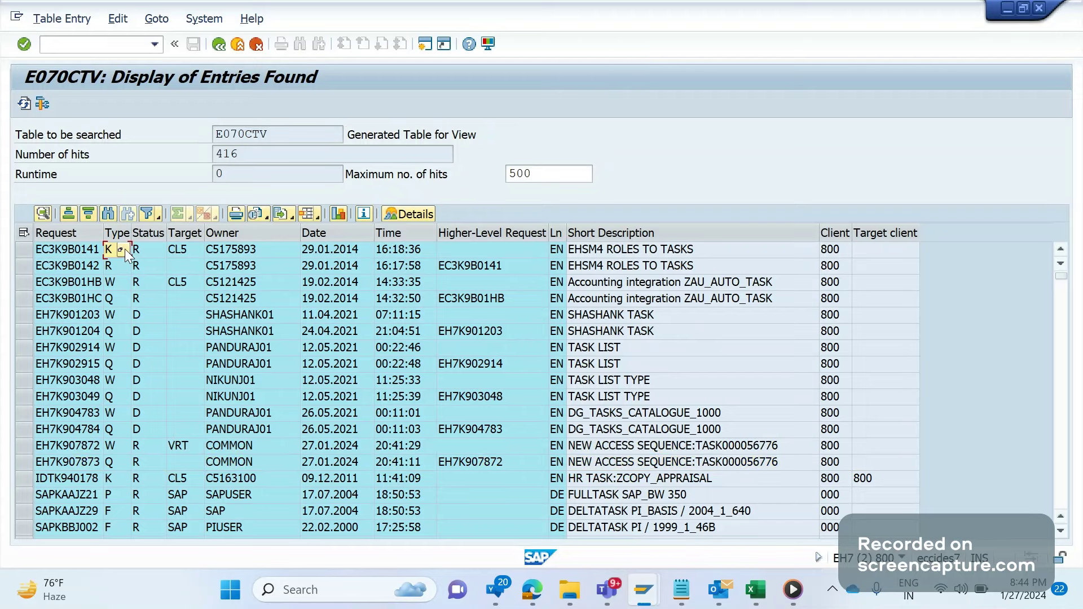
pyautogui.click(121, 249)
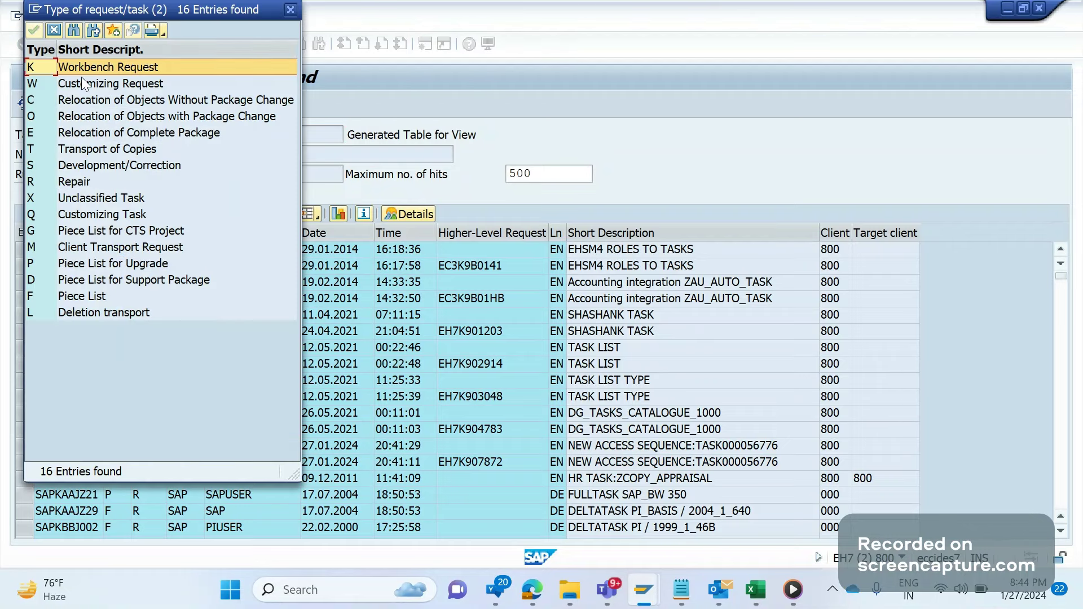
pyautogui.click(80, 99)
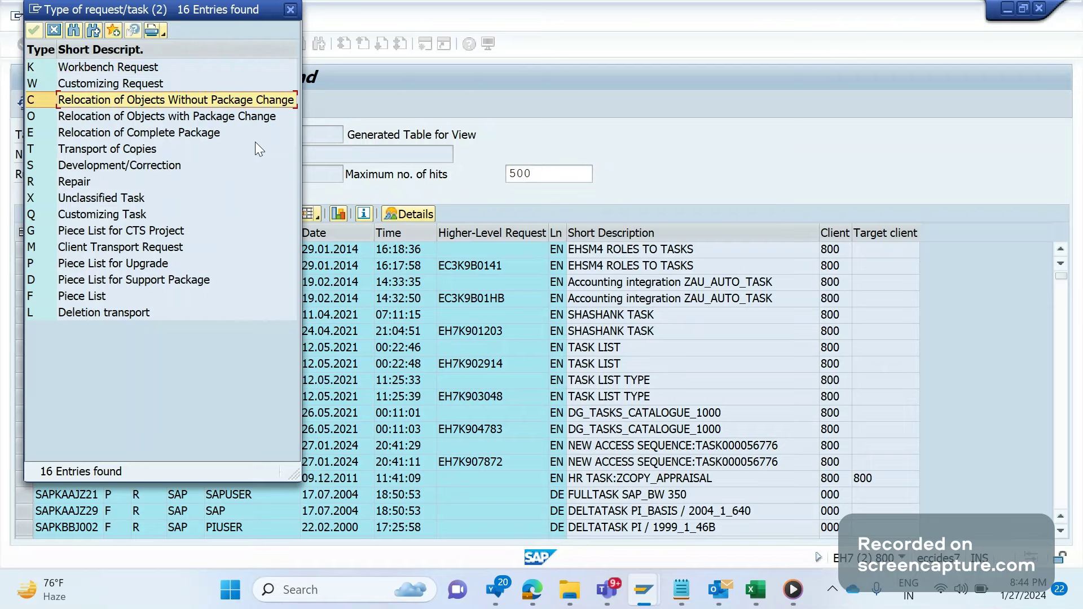
pyautogui.click(290, 10)
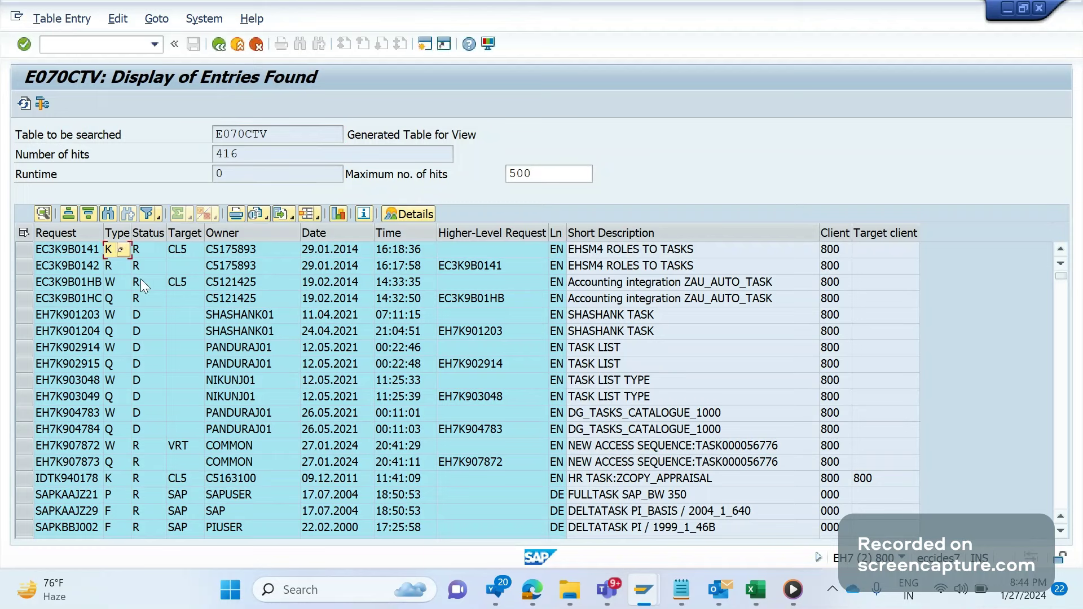
# View the list of possible request and task statuses from the Status column, and close it.
pyautogui.click(148, 248)
pyautogui.click(150, 237)
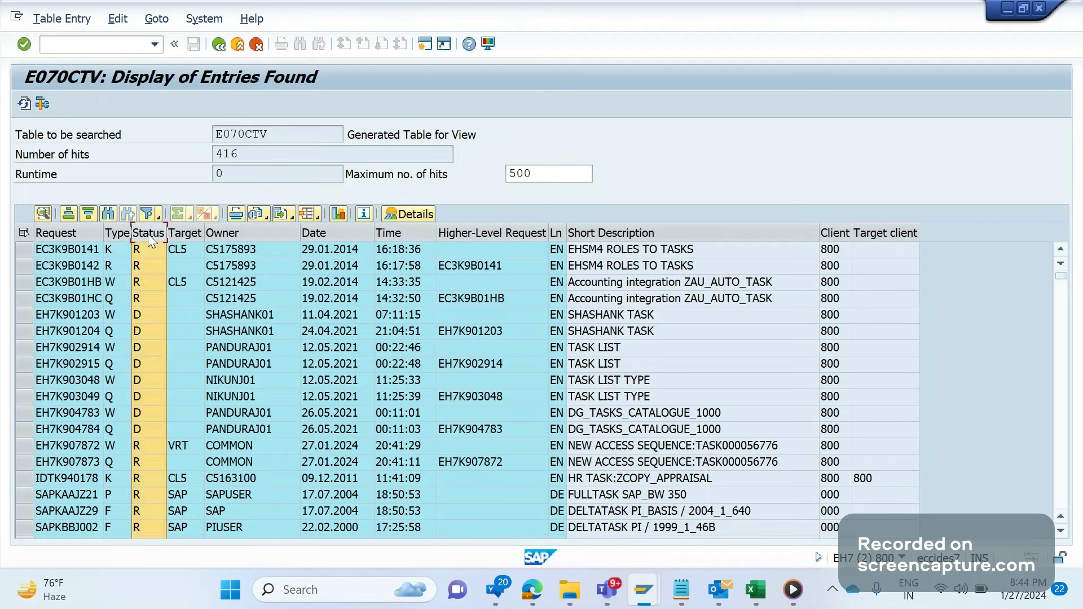
pyautogui.click(145, 248)
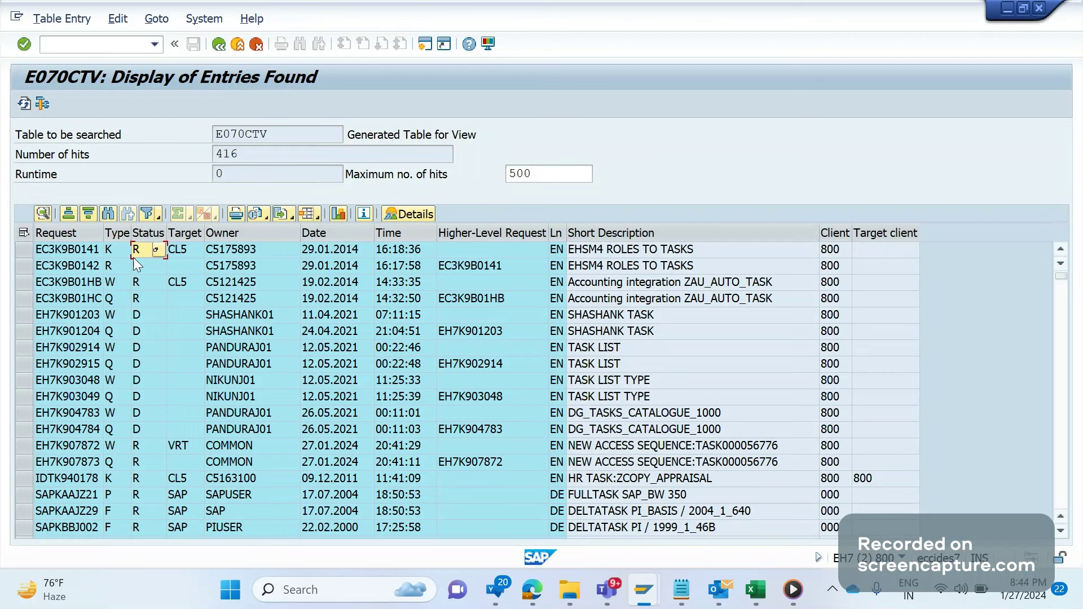
pyautogui.doubleClick(154, 381)
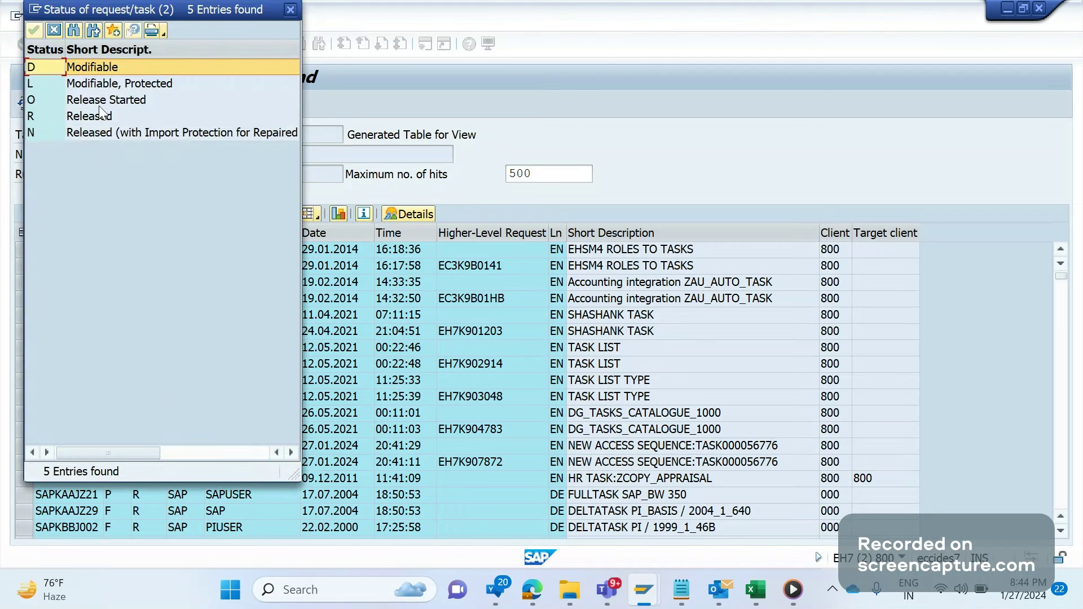
pyautogui.click(289, 10)
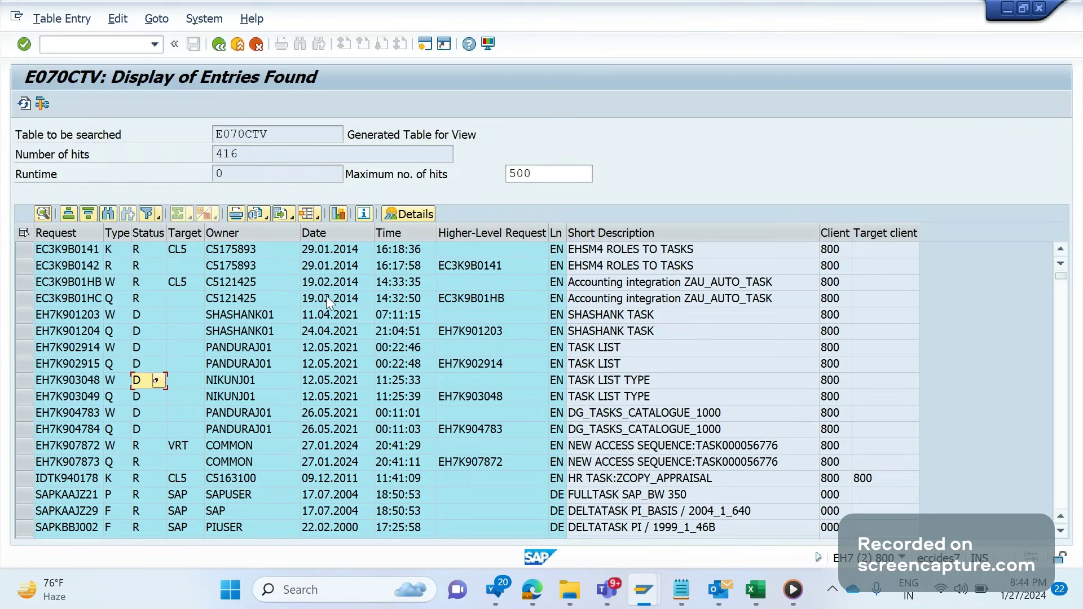
# Highlight the Owner, Date and Time columns of the E070CTV results one after another to examine them.
pyautogui.click(235, 230)
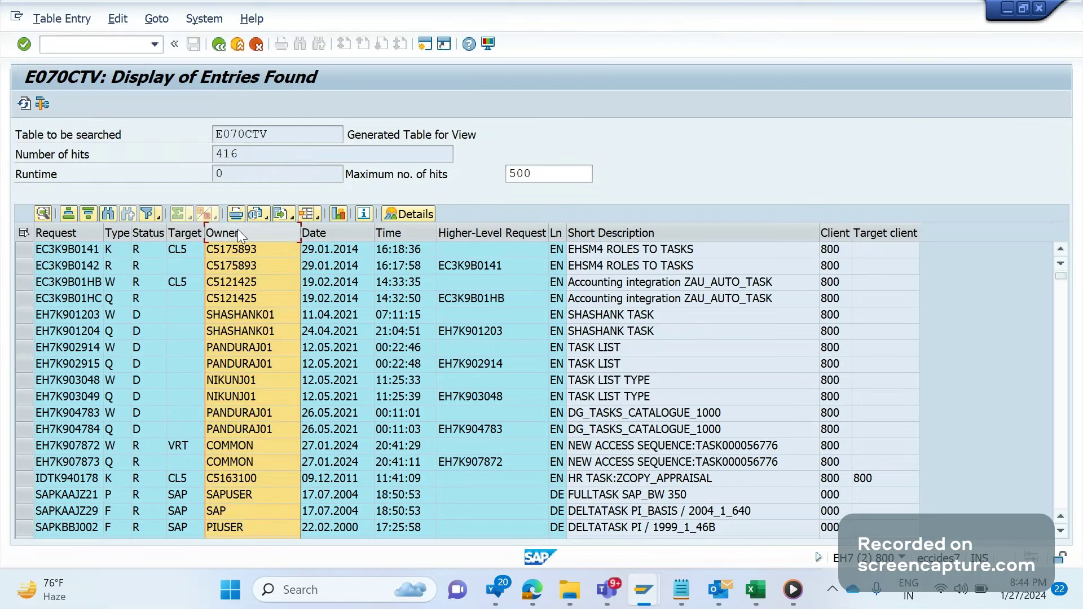
pyautogui.click(338, 233)
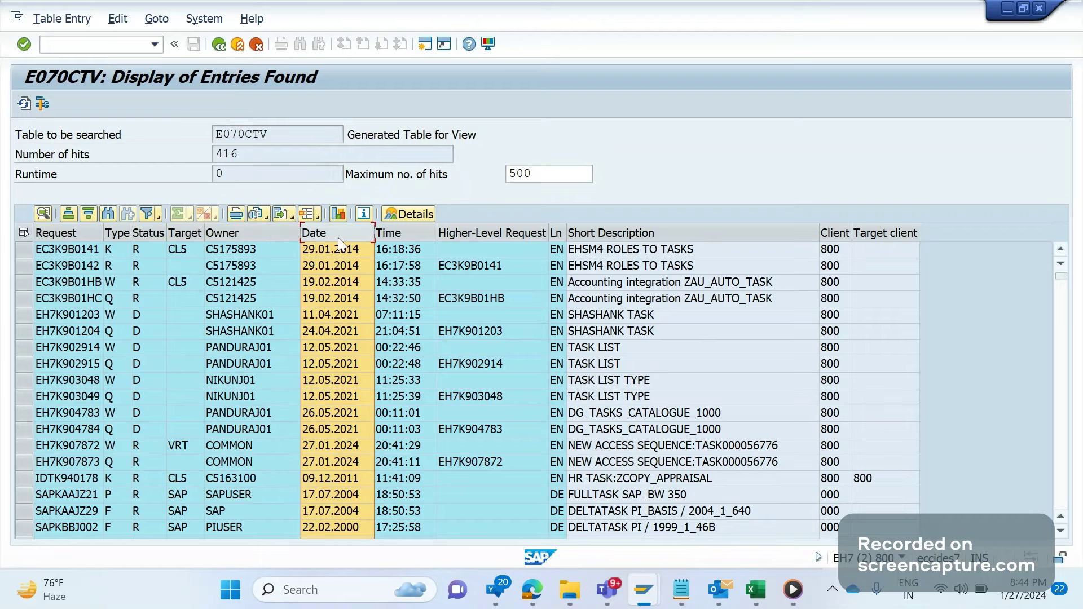
pyautogui.click(394, 234)
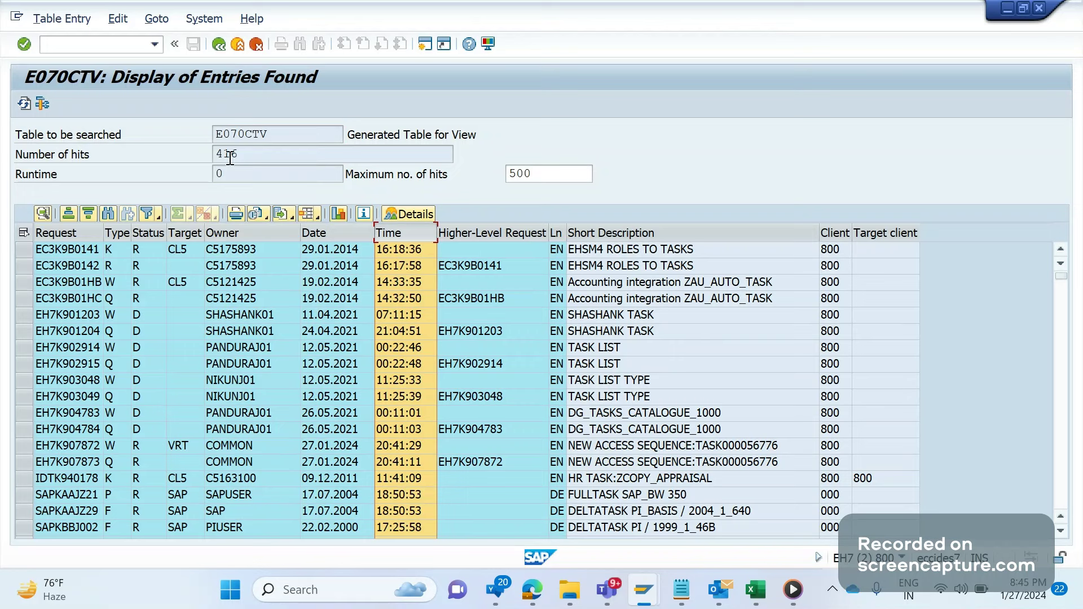
# Return from the results to the table selection, load table E070 and view its selection criteria from the first field.
pyautogui.click(220, 45)
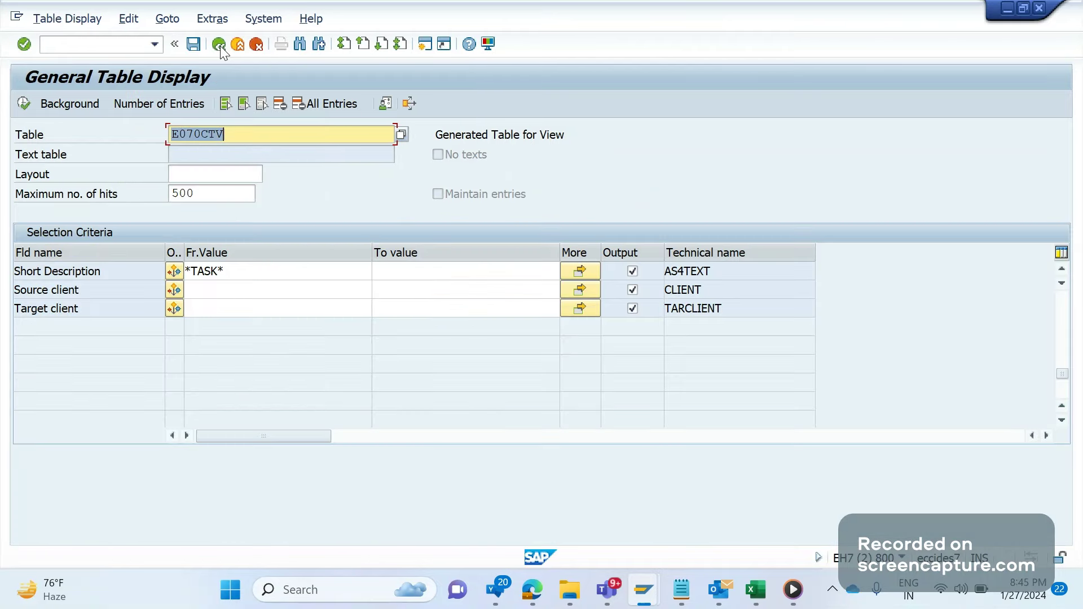
pyautogui.write('E070')
pyautogui.press('Return')
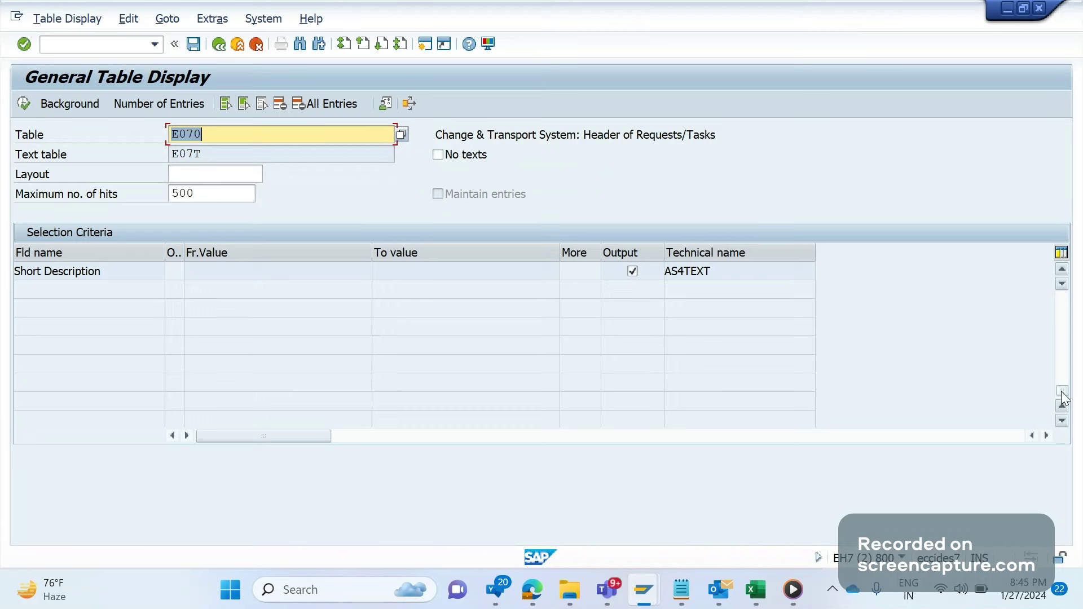
pyautogui.moveTo(1062, 398); pyautogui.dragTo(1065, 292)
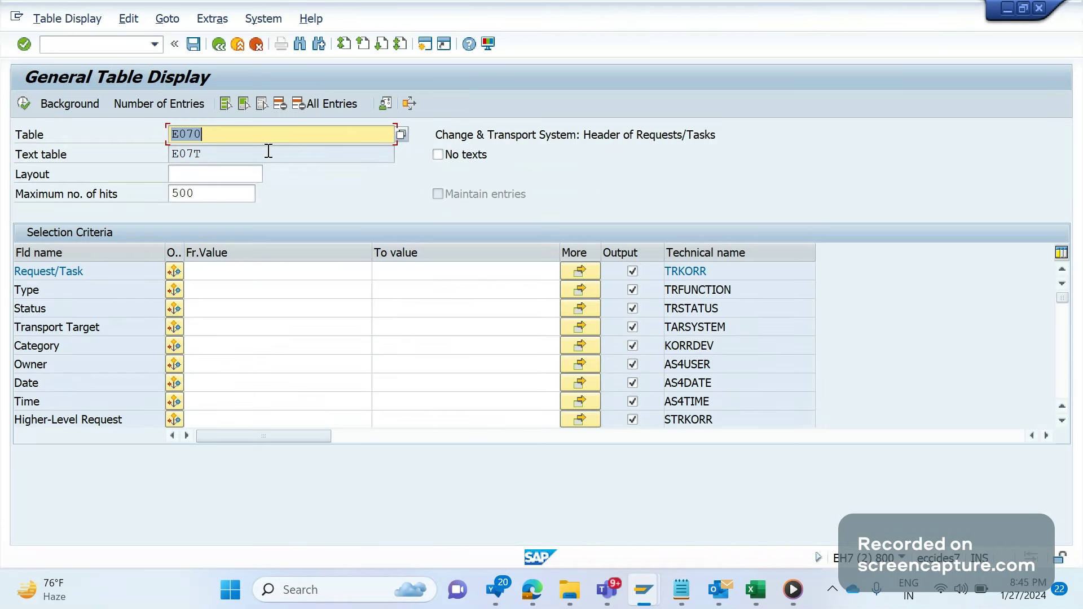
# Load table E070CTV again and go to its Short Description criterion to compare the available fields.
pyautogui.click(266, 143)
pyautogui.write('CTV')
pyautogui.press('Return')
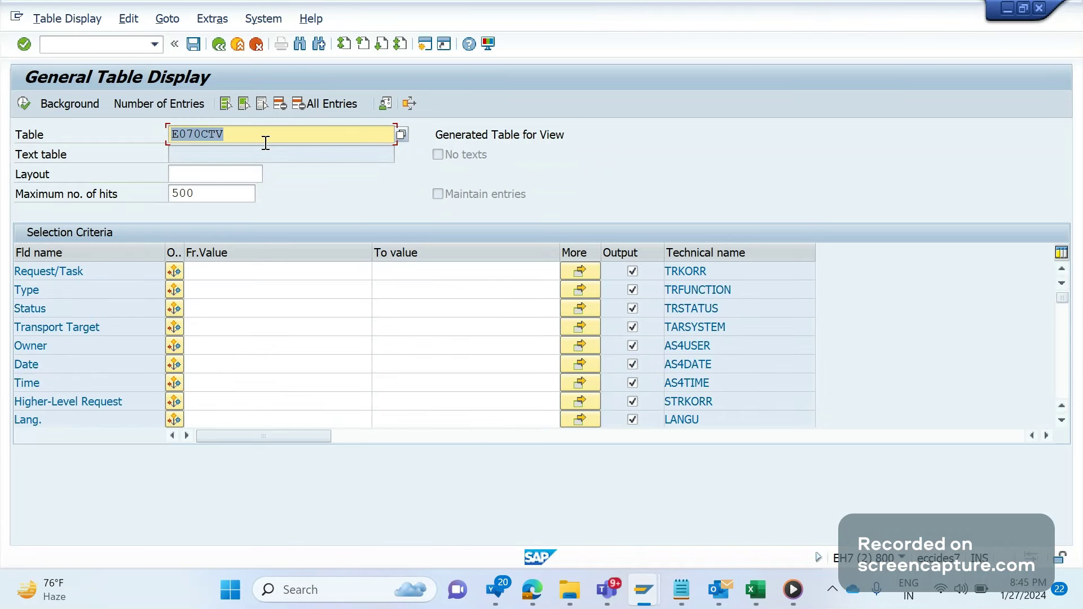
pyautogui.click(256, 288)
pyautogui.scroll(-3, 256, 288)
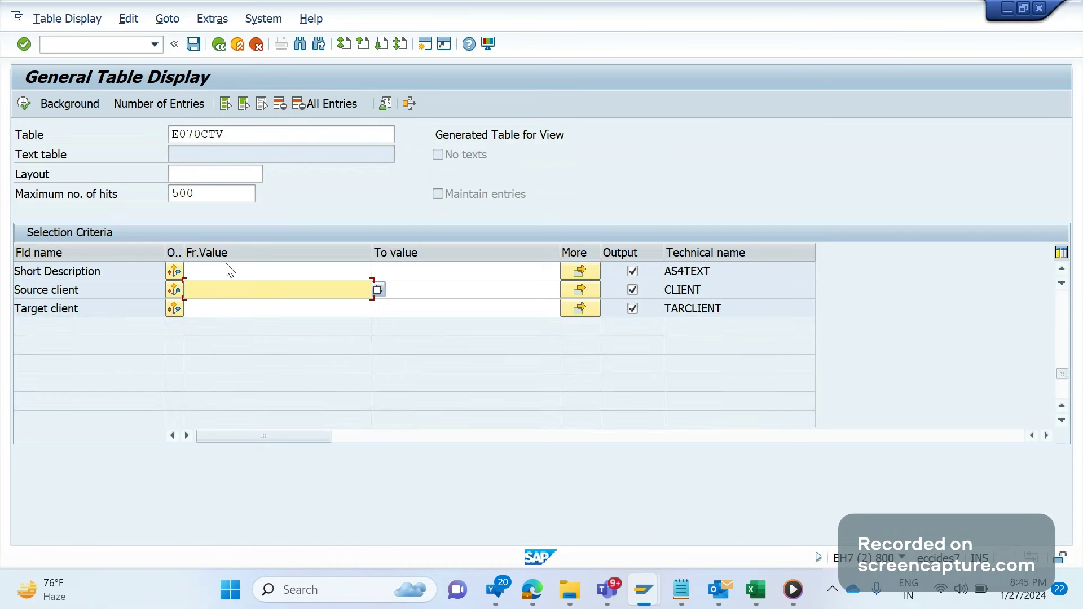
pyautogui.click(209, 275)
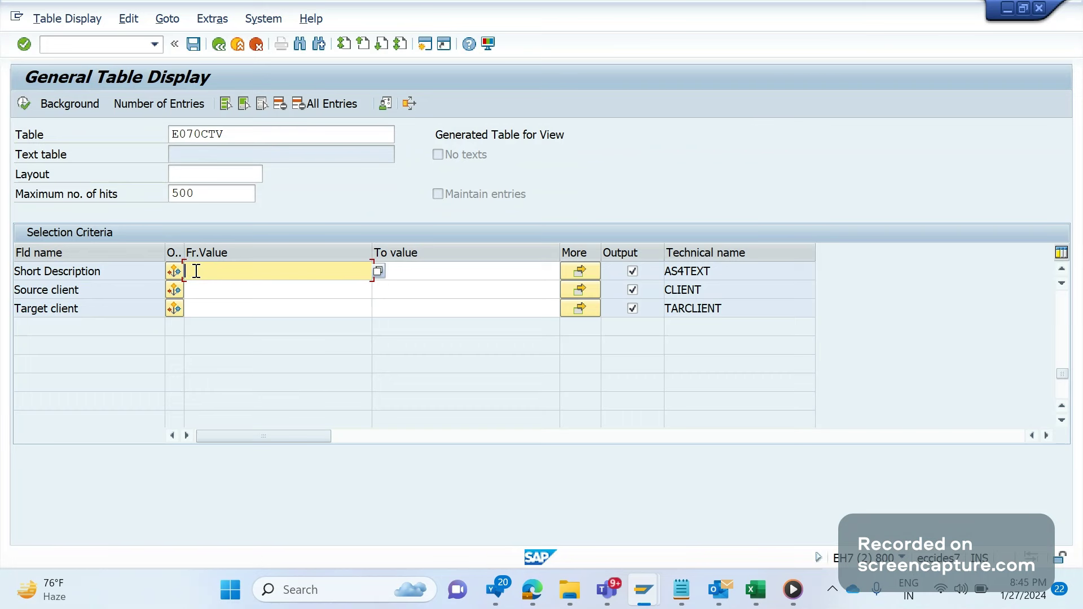
# Switch the table selection from E070CTV back to table E070.
pyautogui.click(245, 139)
pyautogui.press('BackSpace')
pyautogui.press('BackSpace')
pyautogui.press('BackSpace')
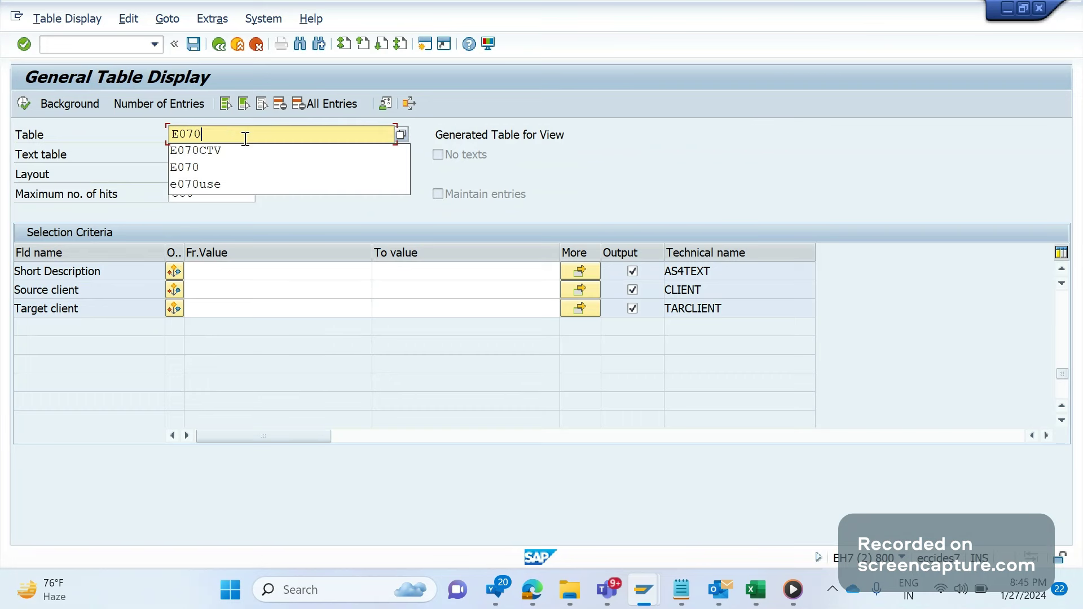
pyautogui.press('Return')
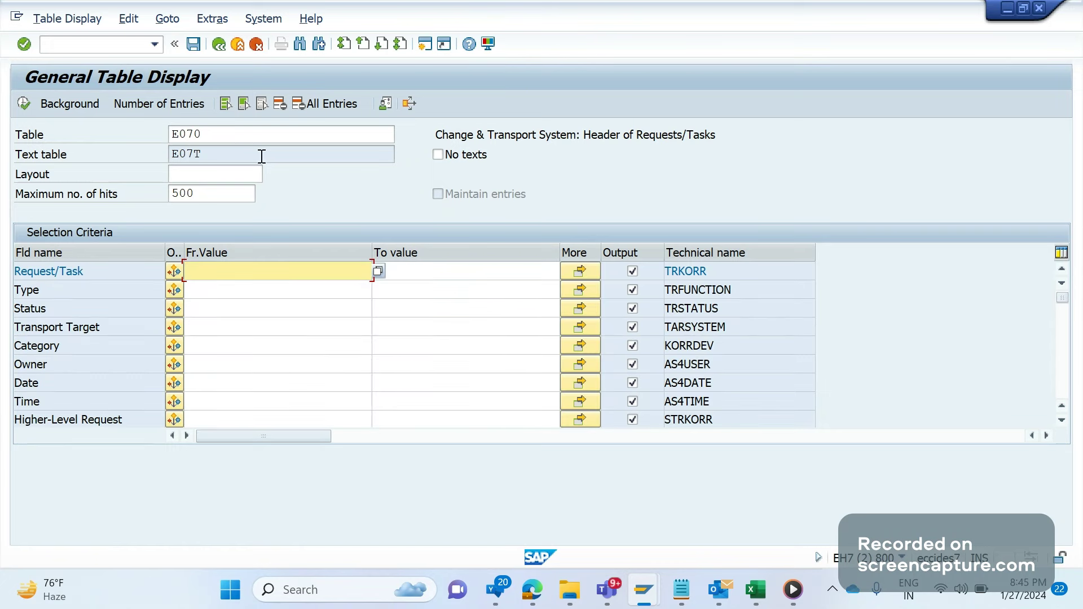
# Load table E071 and display its entries without any selection restrictions.
pyautogui.click(247, 140)
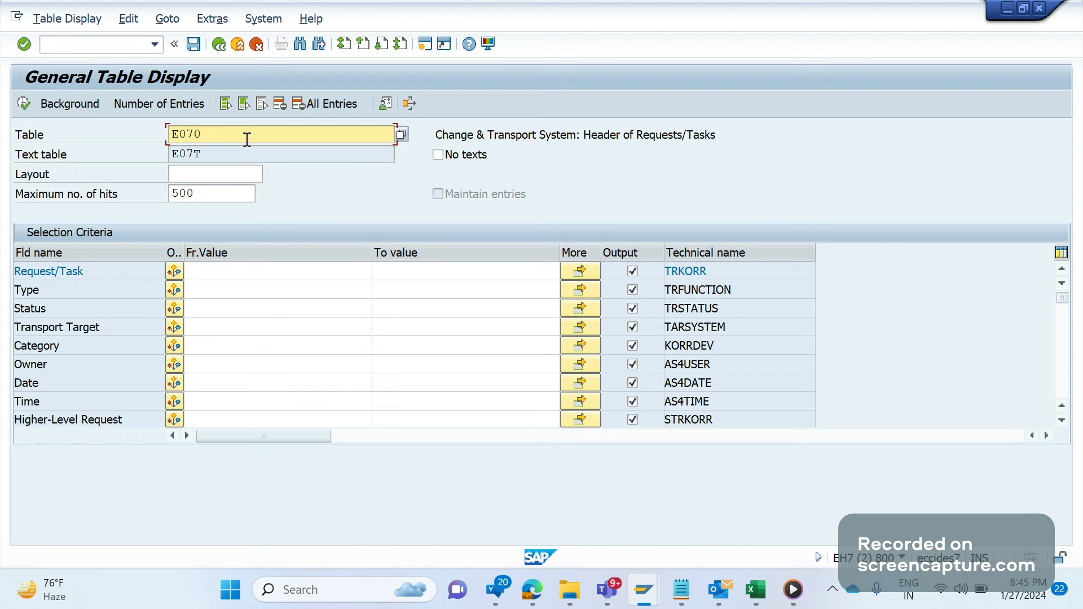
pyautogui.press('BackSpace')
pyautogui.write('1')
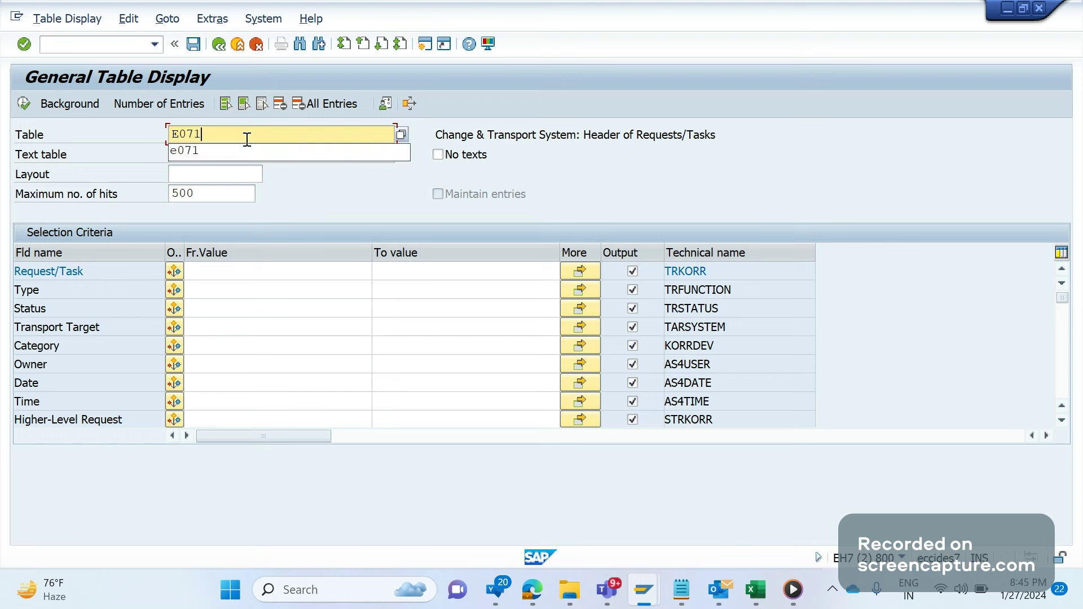
pyautogui.press('Return')
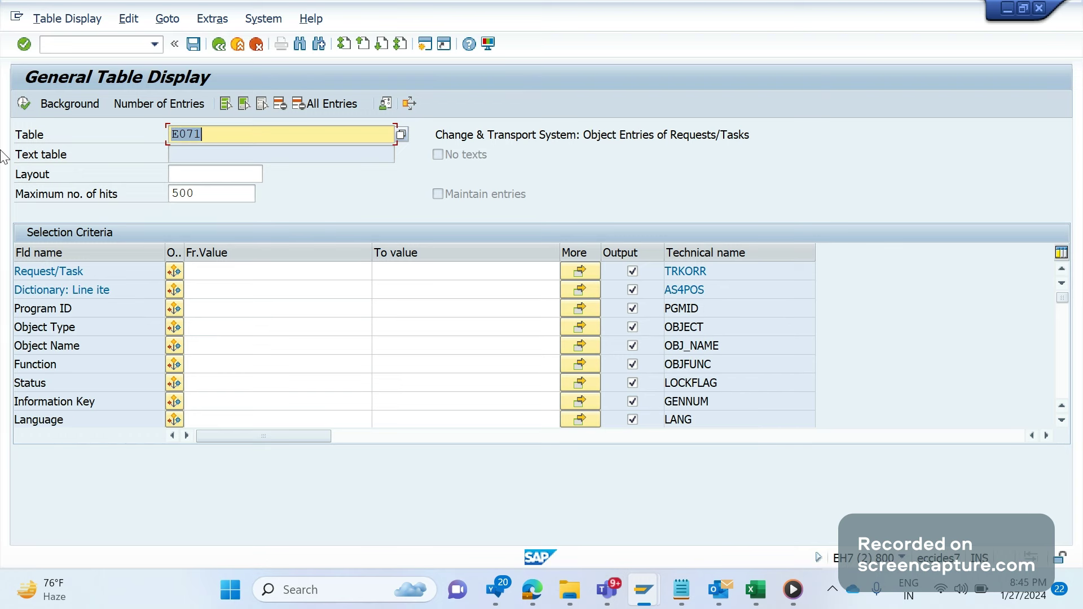
pyautogui.click(25, 103)
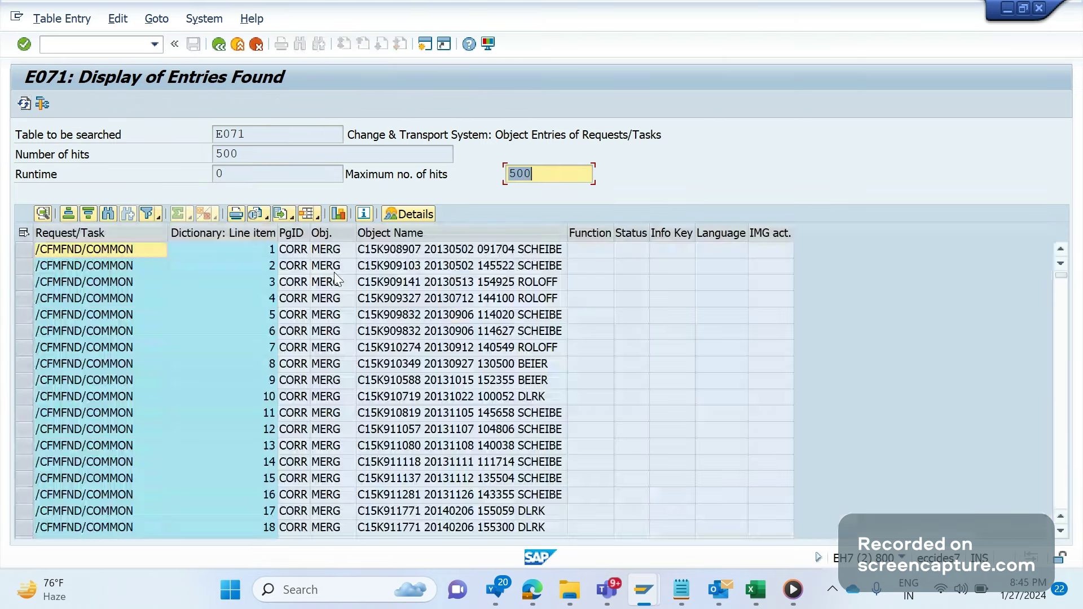
# Look through the E071 entries, examining the object types and object names recorded for each request or task.
pyautogui.click(454, 400)
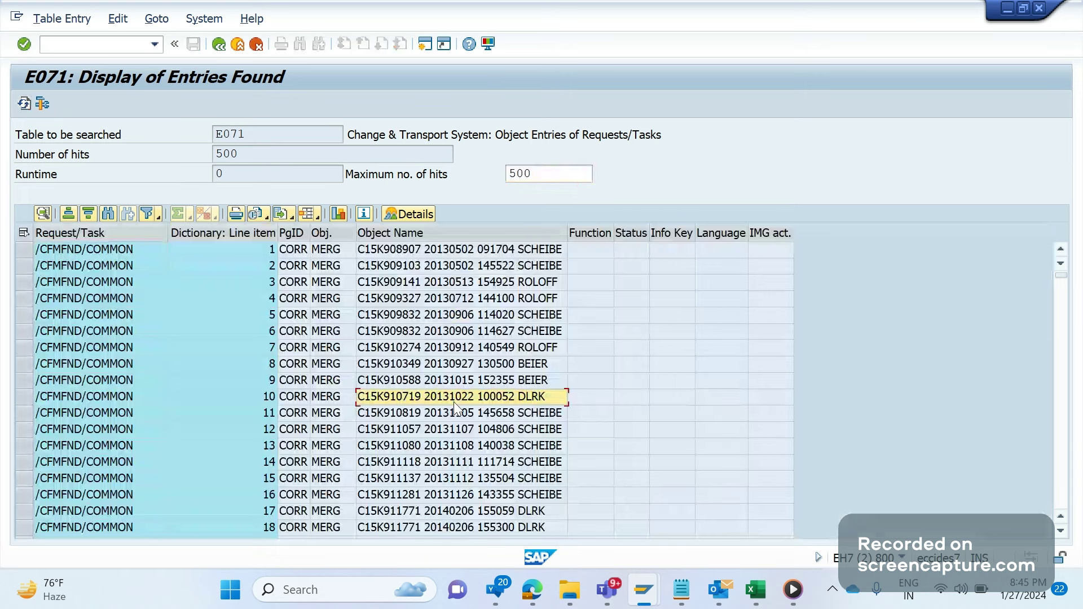
pyautogui.scroll(-10, 455, 402)
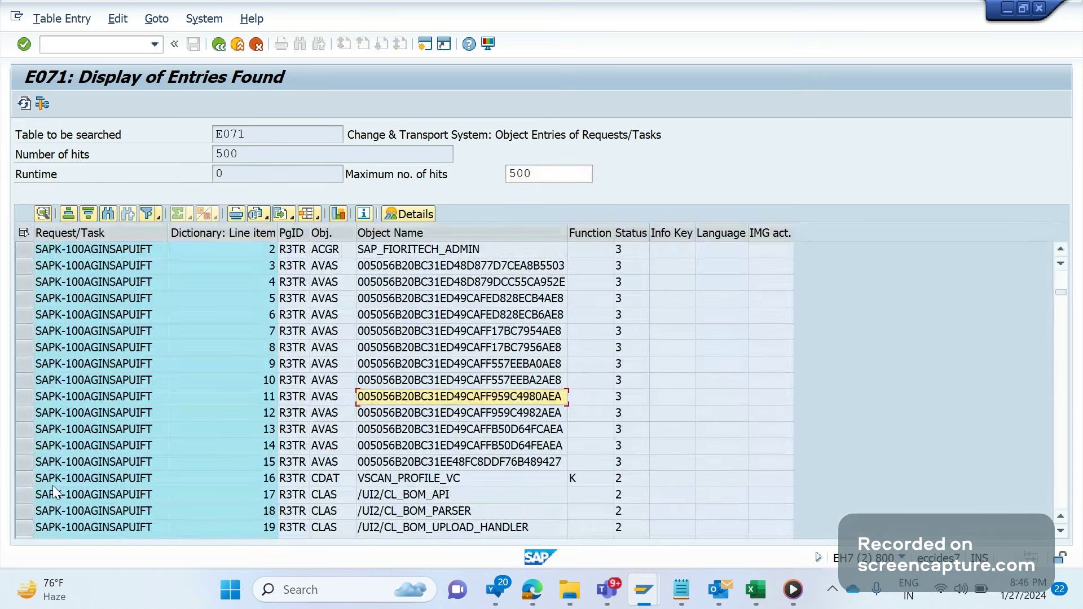
pyautogui.scroll(-6, 391, 468)
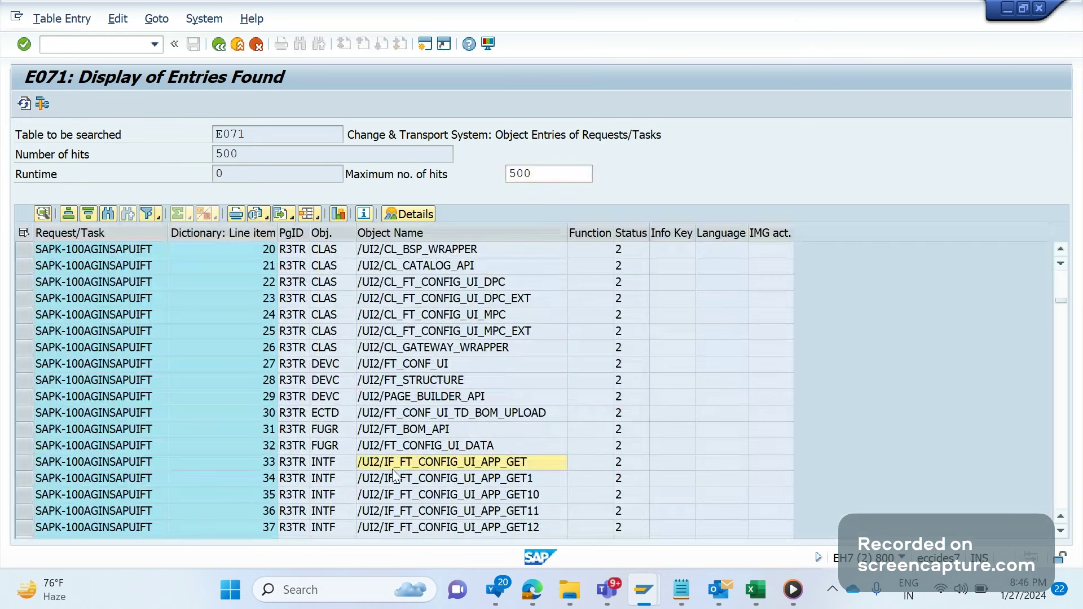
pyautogui.scroll(-6, 395, 476)
pyautogui.scroll(-6, 393, 476)
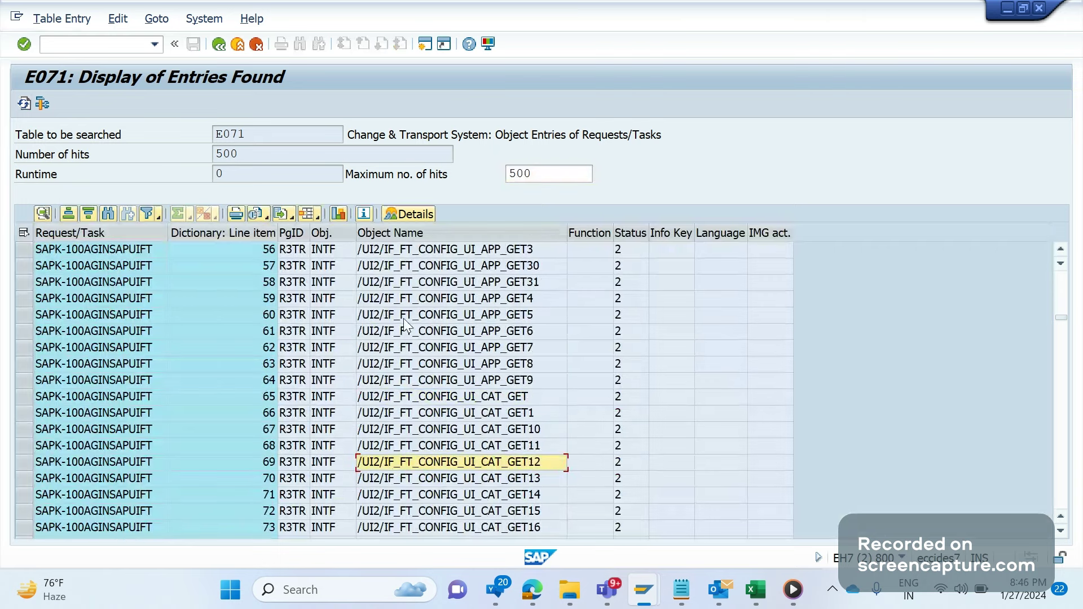
pyautogui.moveTo(404, 299); pyautogui.dragTo(428, 420)
pyautogui.click(422, 478)
pyautogui.scroll(-20, 422, 478)
pyautogui.scroll(-12, 421, 477)
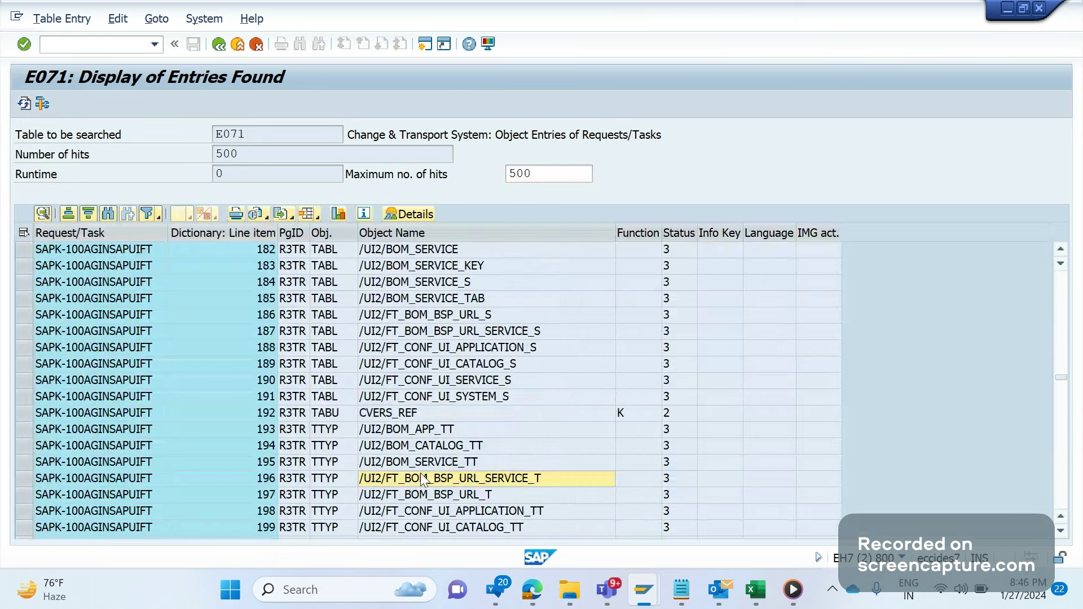
pyautogui.scroll(-18, 421, 477)
pyautogui.scroll(6, 421, 478)
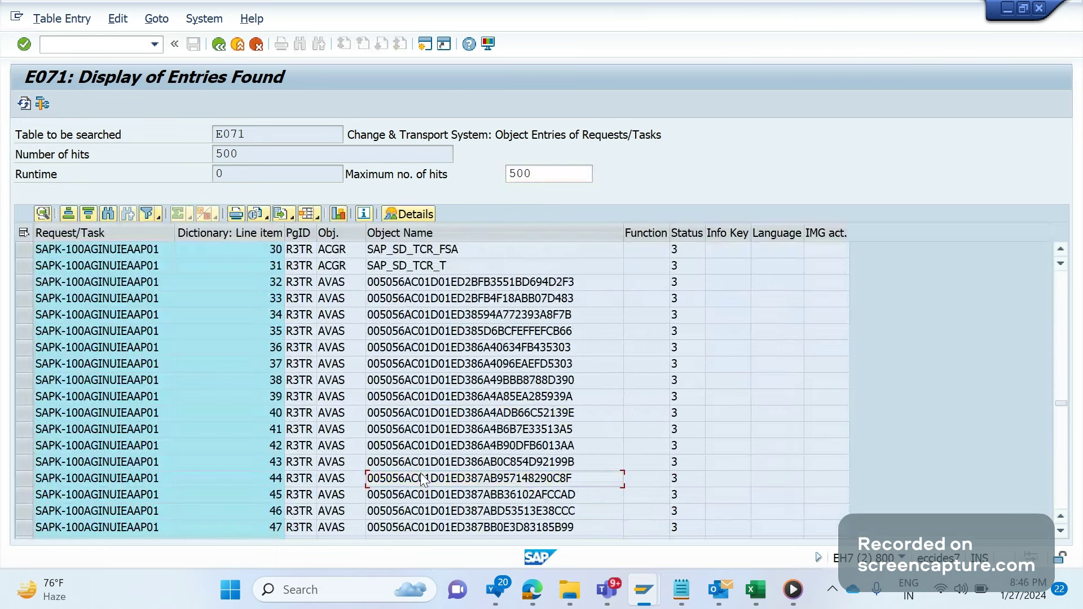
# Review the ACGR role names among the E071 entries, highlighting several object names, and return to the table selection.
pyautogui.scroll(6, 420, 478)
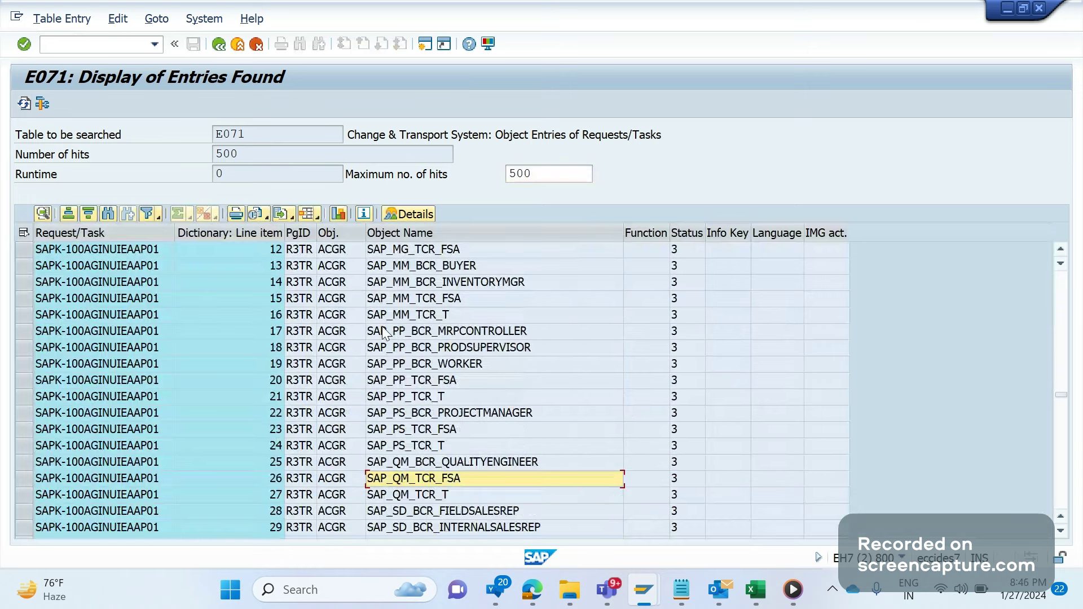
pyautogui.moveTo(389, 282); pyautogui.dragTo(424, 464)
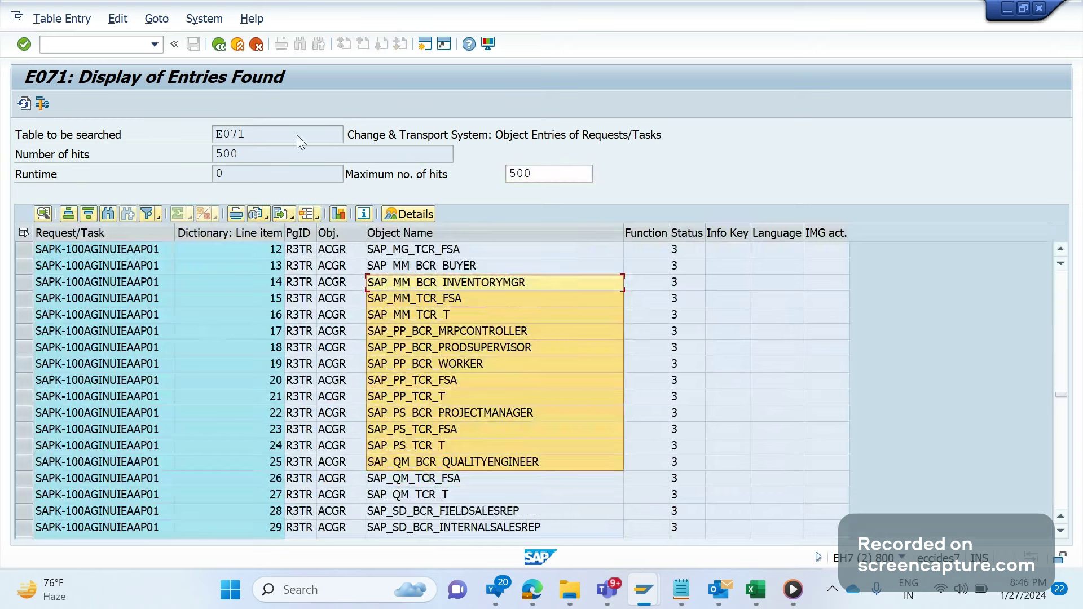
pyautogui.click(217, 43)
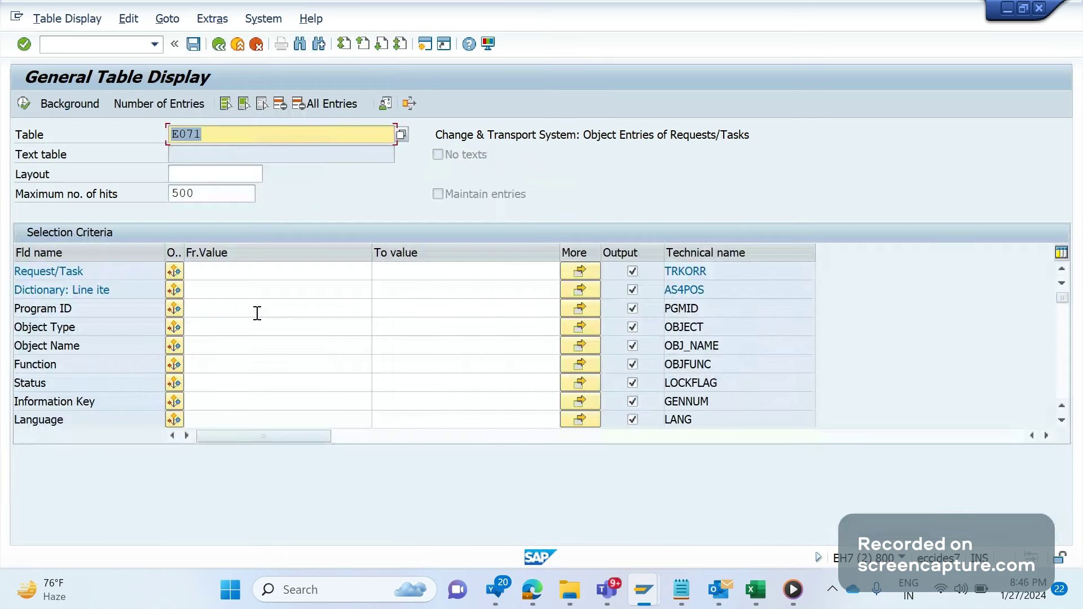
# Open transaction STVARV in the other SAP session and display the TVARVC selection options in change mode.
pyautogui.click(643, 589)
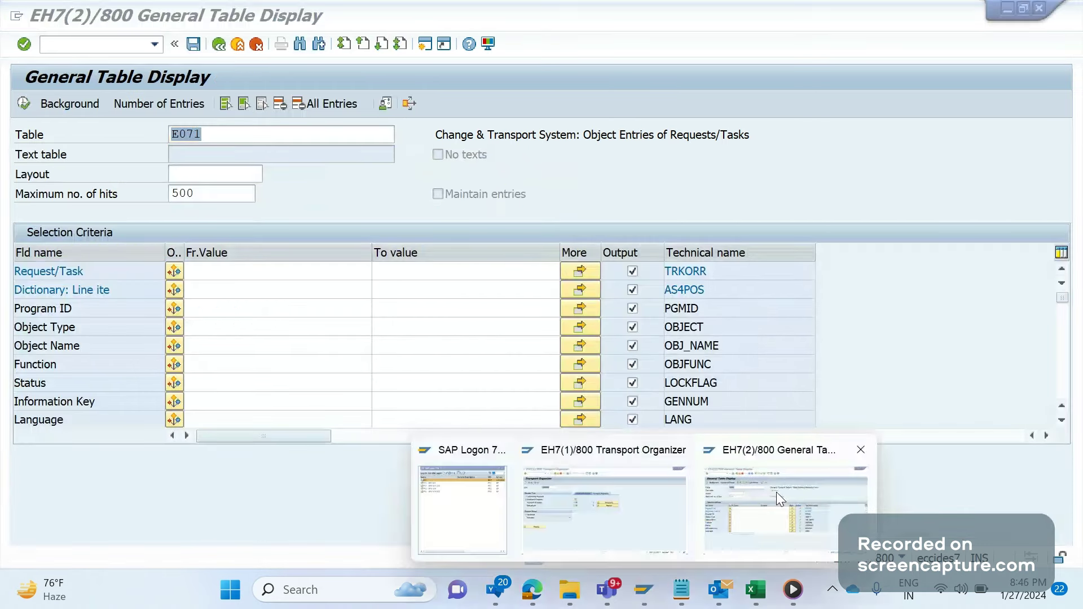
pyautogui.click(615, 520)
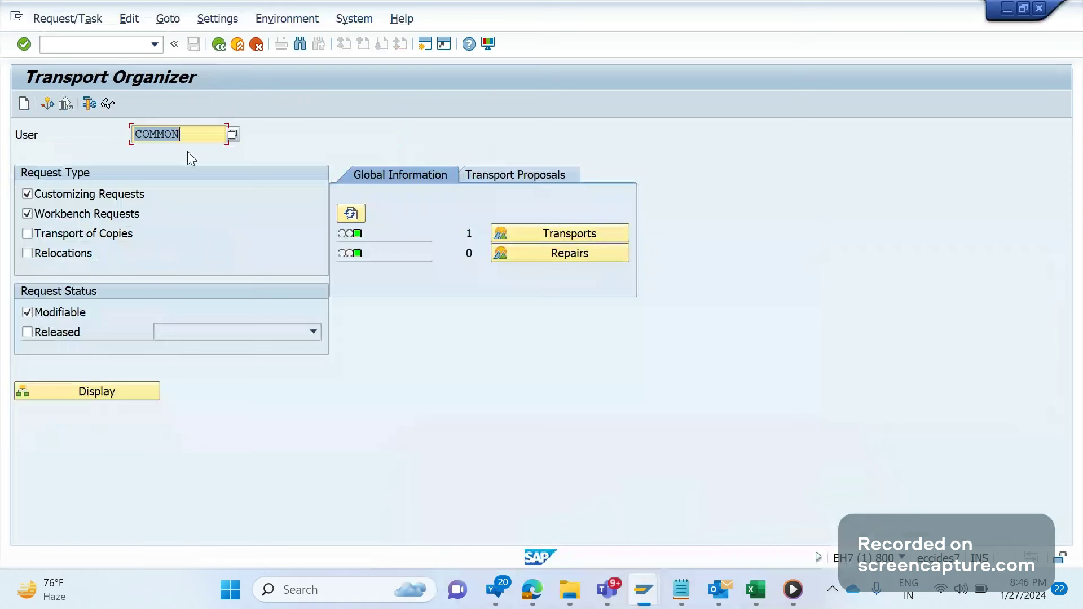
pyautogui.click(92, 47)
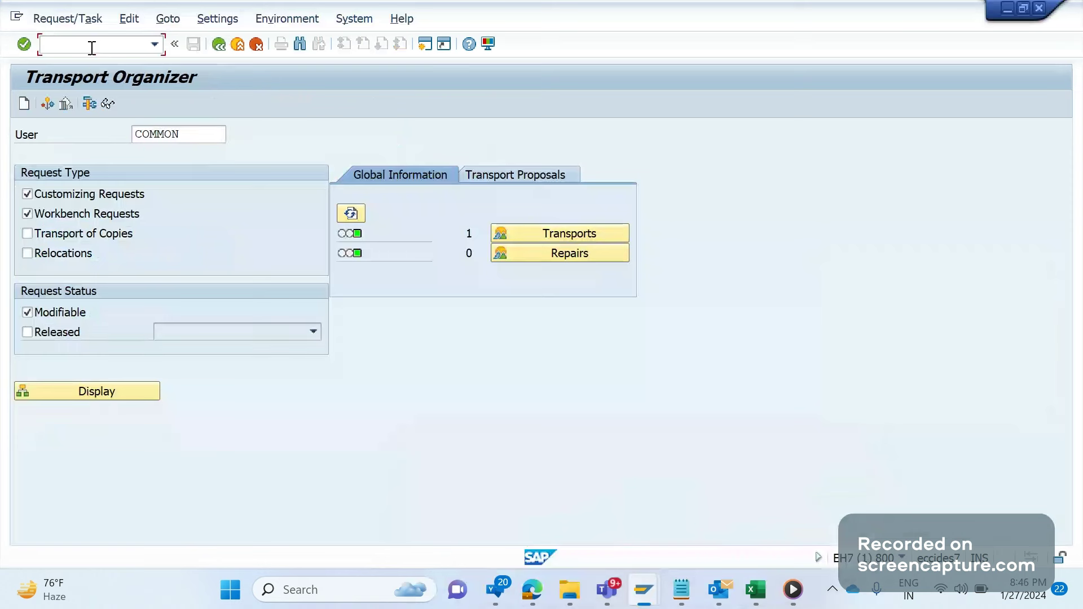
pyautogui.write('/NSTVARV')
pyautogui.press('Return')
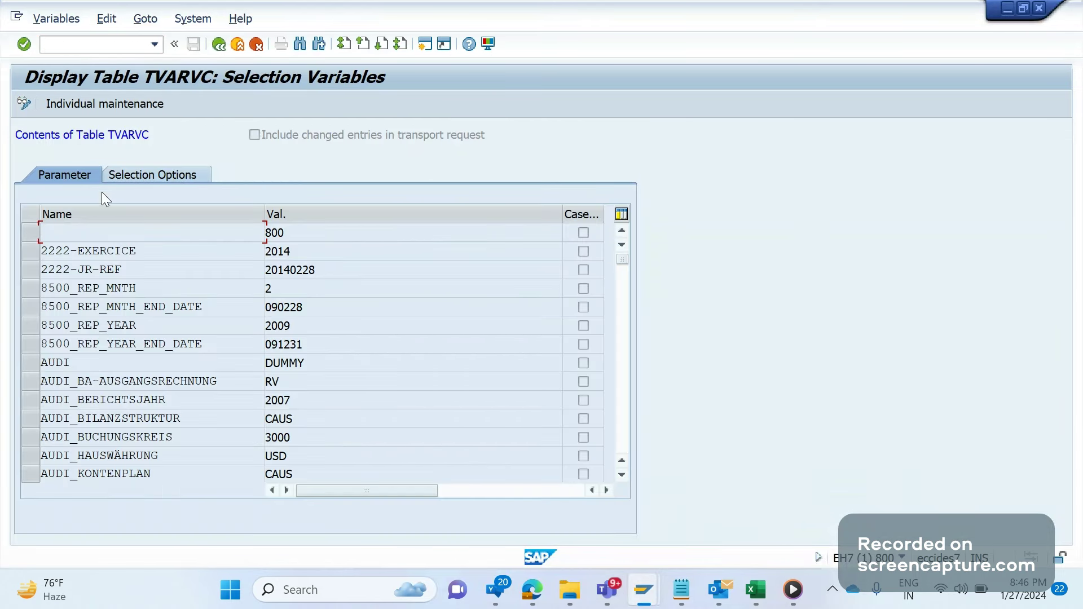
pyautogui.click(24, 104)
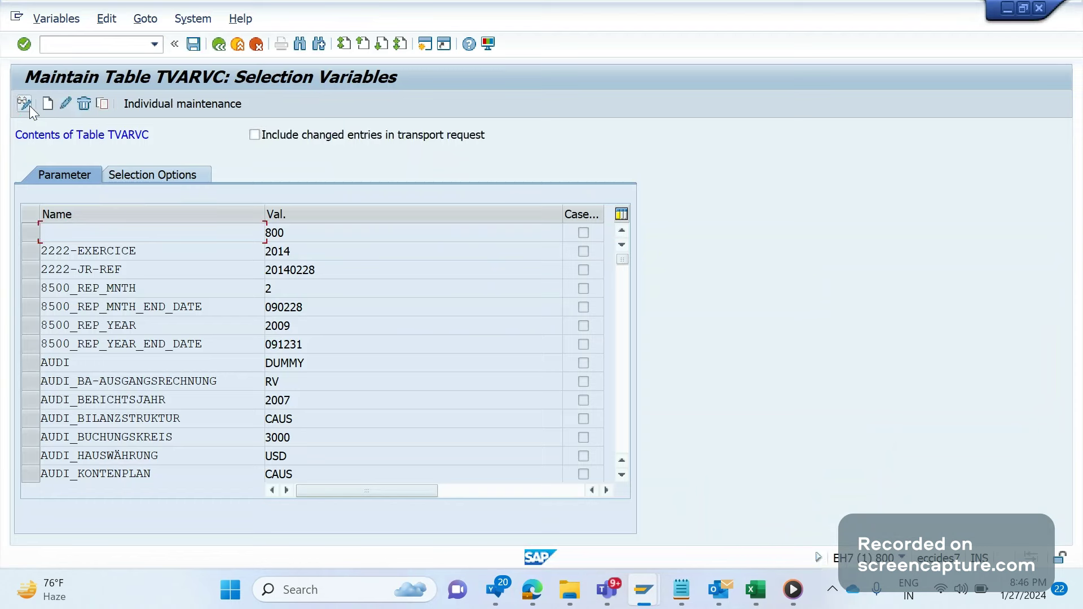
pyautogui.click(131, 177)
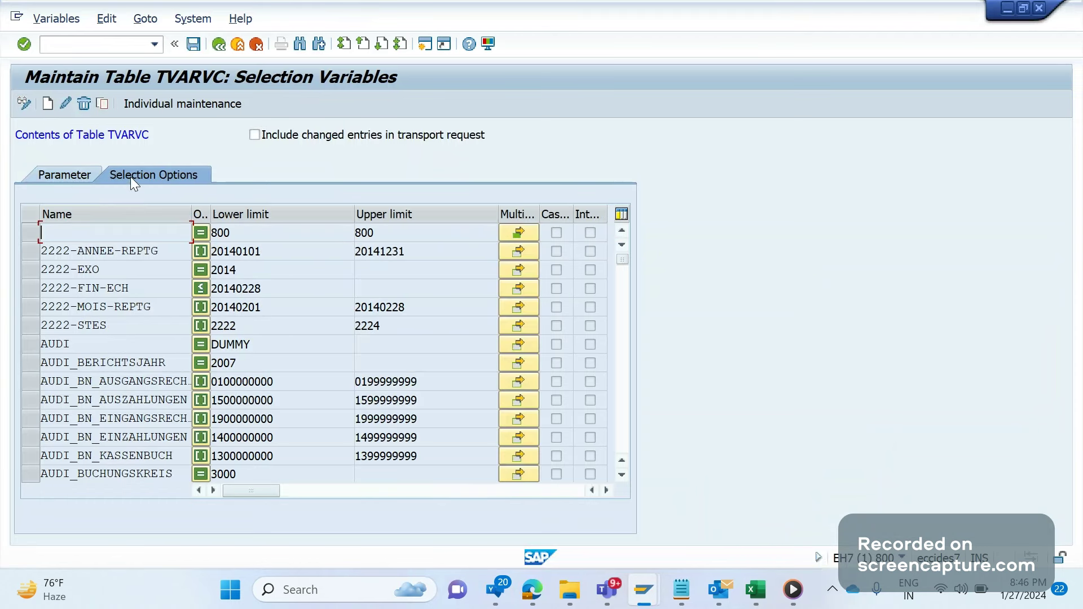
# Choose the AUDI selection option, mark changed entries for inclusion in a transport request, and view AUDI's multiple selection values.
pyautogui.click(33, 346)
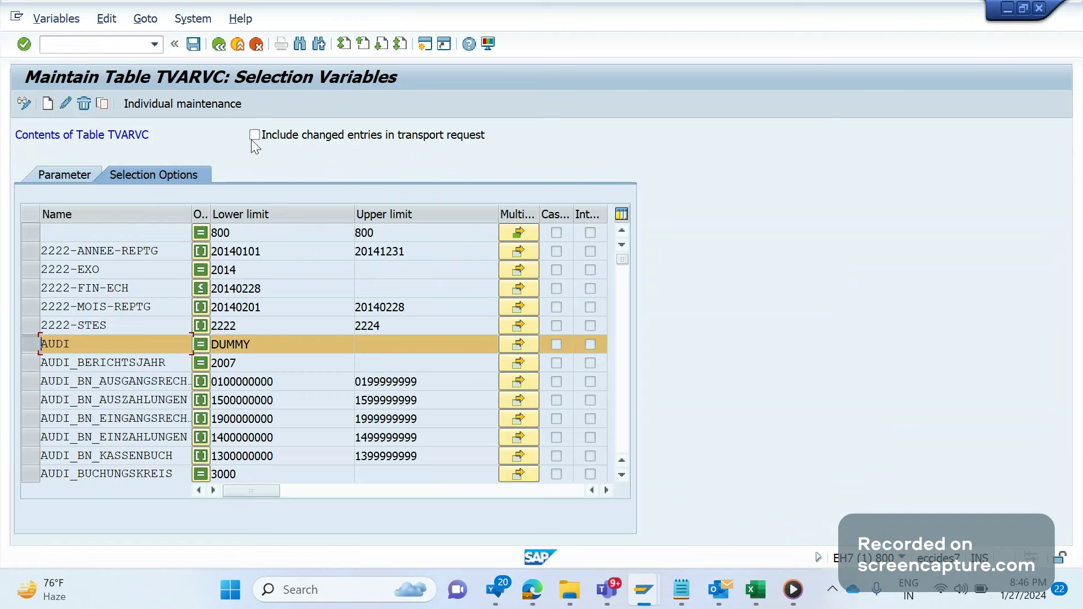
pyautogui.click(519, 346)
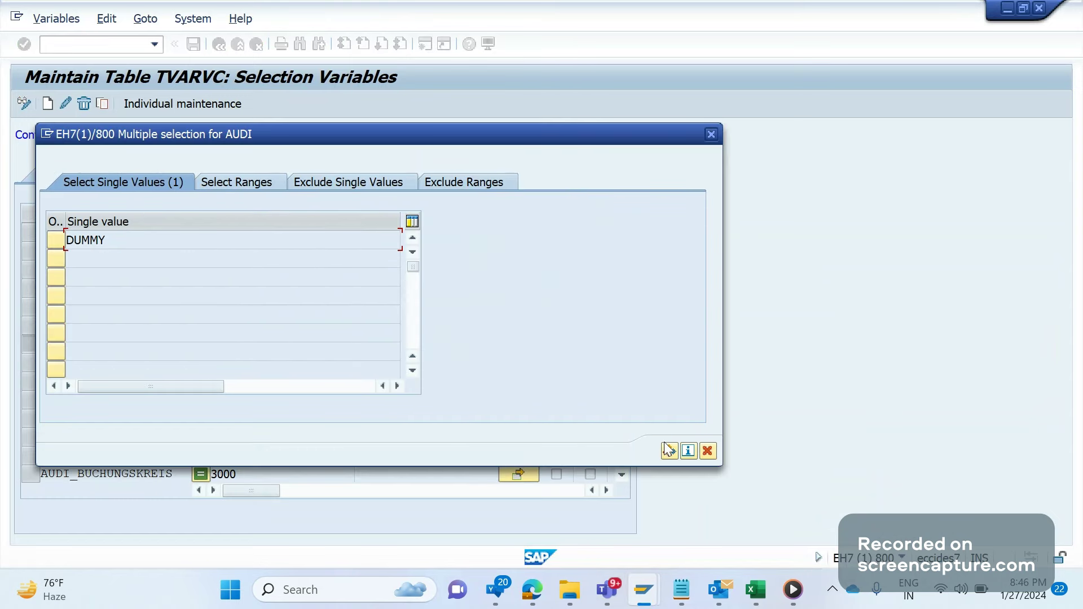
pyautogui.click(669, 450)
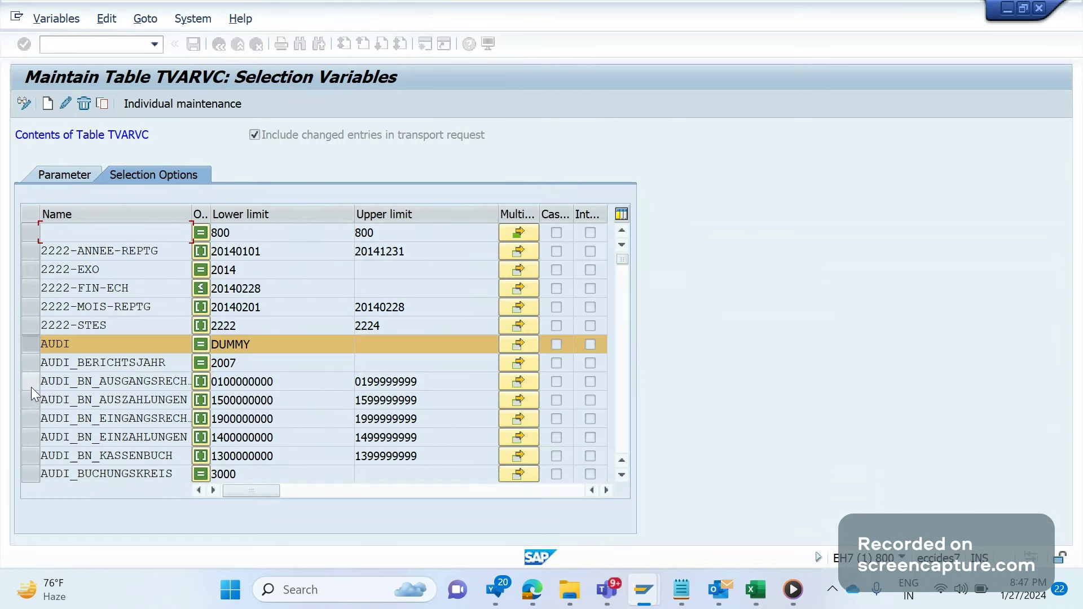
# Edit the AUDI selection option, add the single value DUMMY1 to its multiple selection, and save the variable.
pyautogui.click(64, 104)
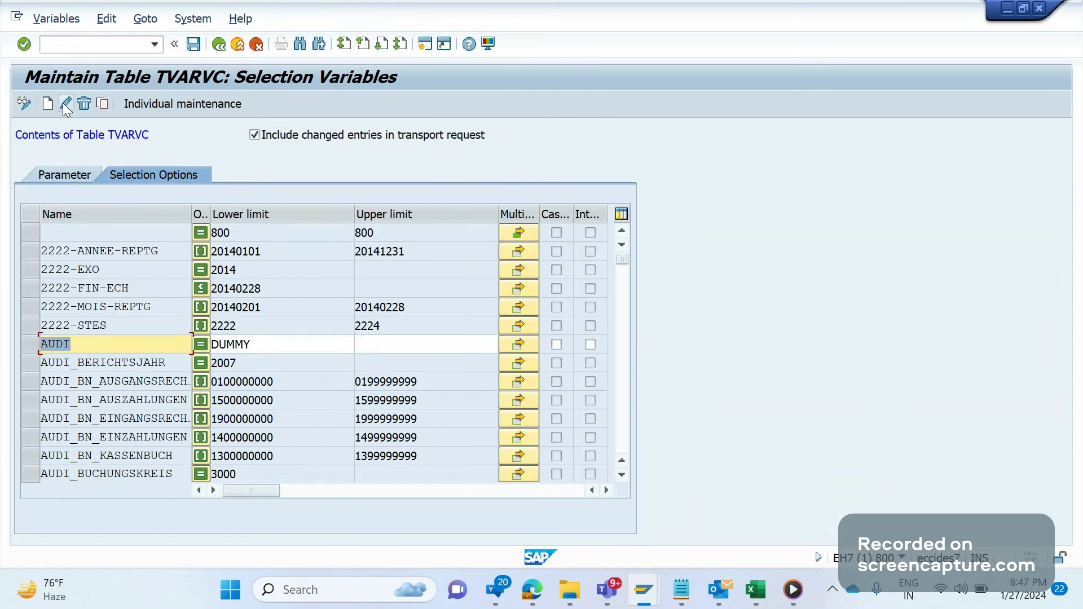
pyautogui.click(90, 348)
pyautogui.press('Tab')
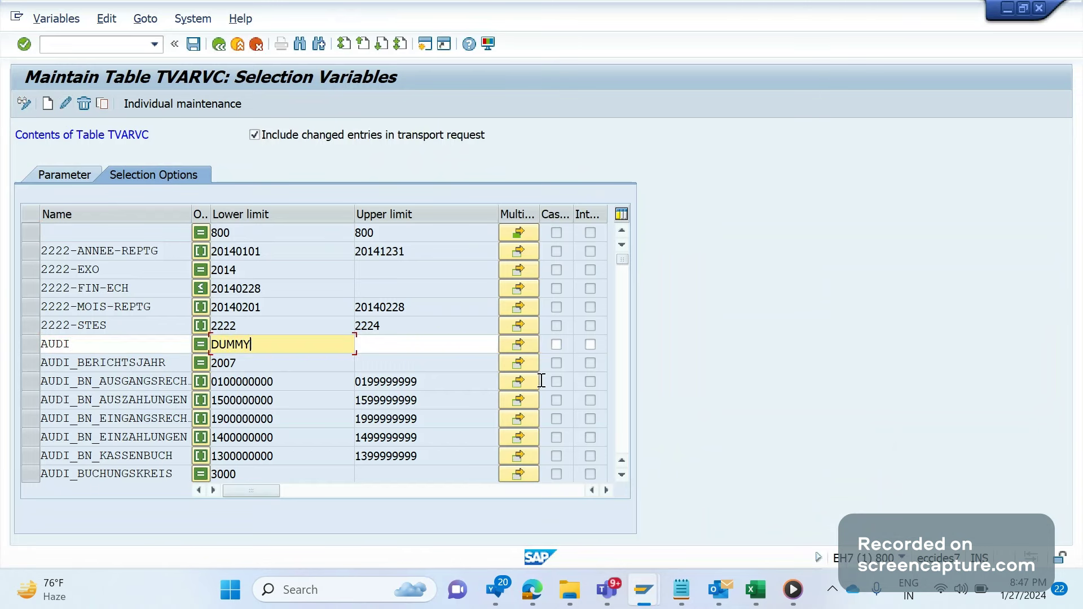
pyautogui.click(525, 347)
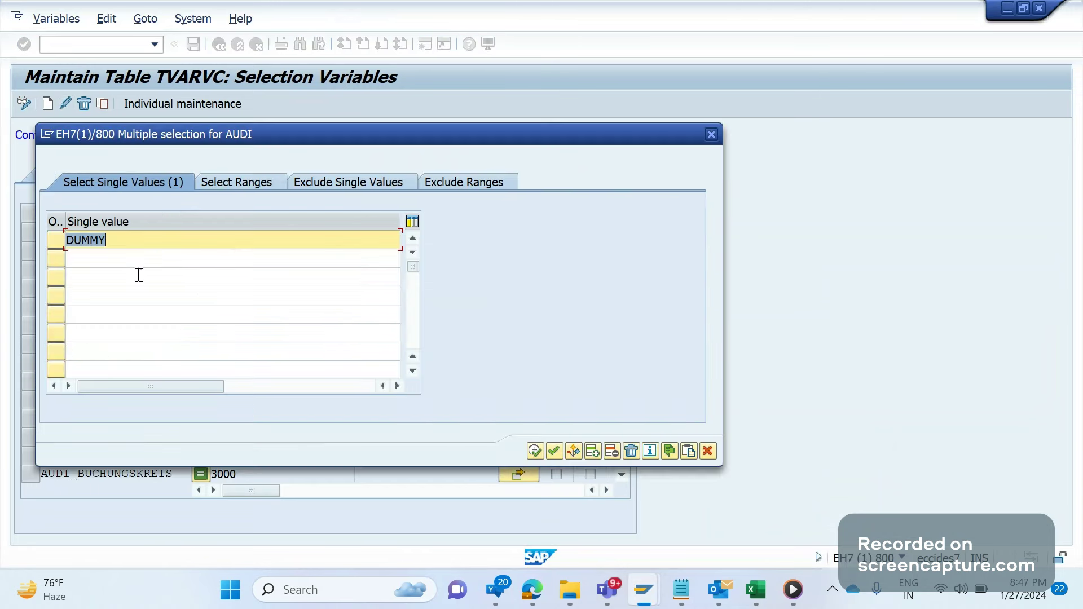
pyautogui.click(131, 259)
pyautogui.write('AUMM')
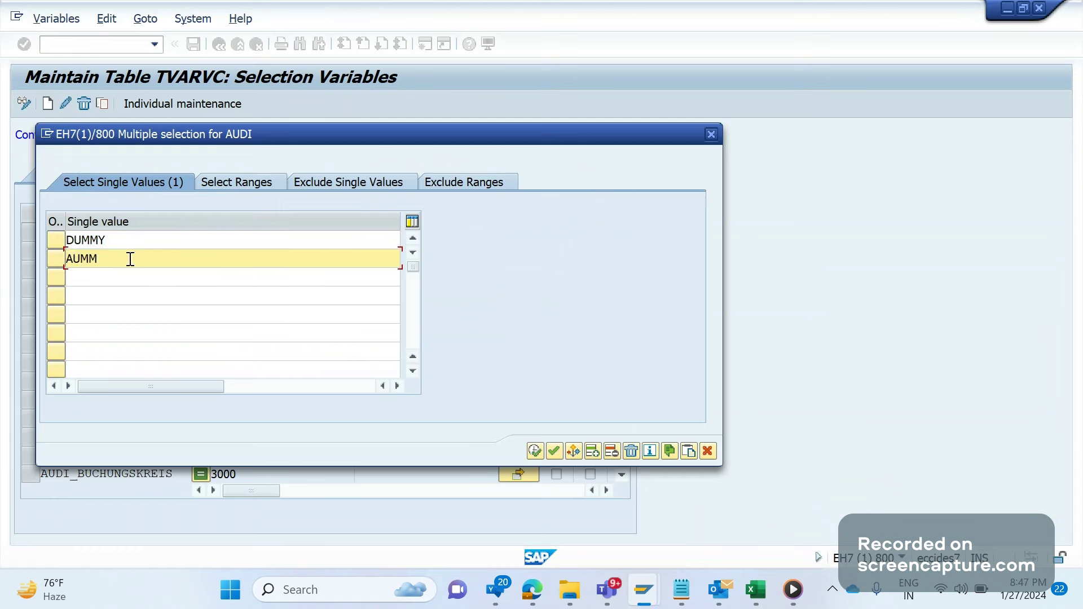
pyautogui.press('BackSpace')
pyautogui.press('BackSpace')
pyautogui.press('BackSpace')
pyautogui.press('BackSpace')
pyautogui.write('DUMMY1')
pyautogui.press('F8')
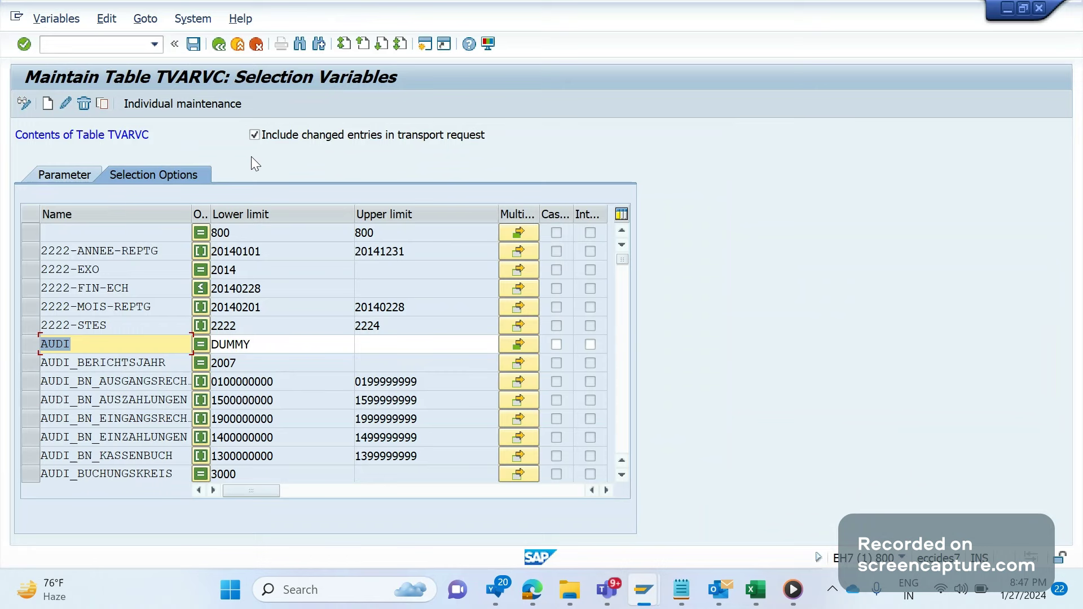
pyautogui.click(253, 136)
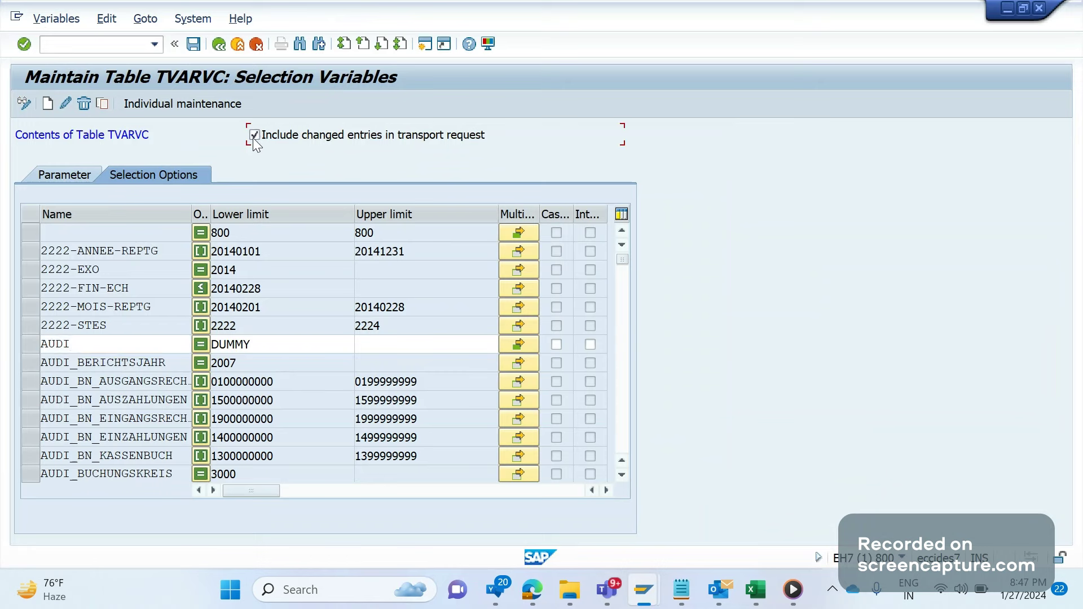
pyautogui.click(192, 44)
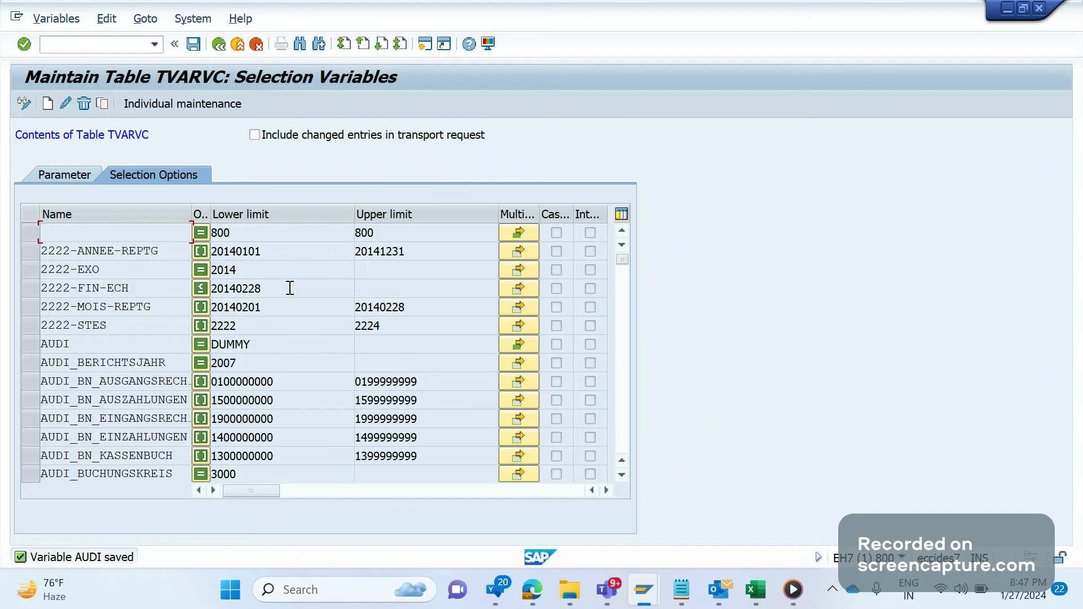
# Add DUMMY7 as a third single value in the multiple selection of the AUDI variable.
pyautogui.click(32, 348)
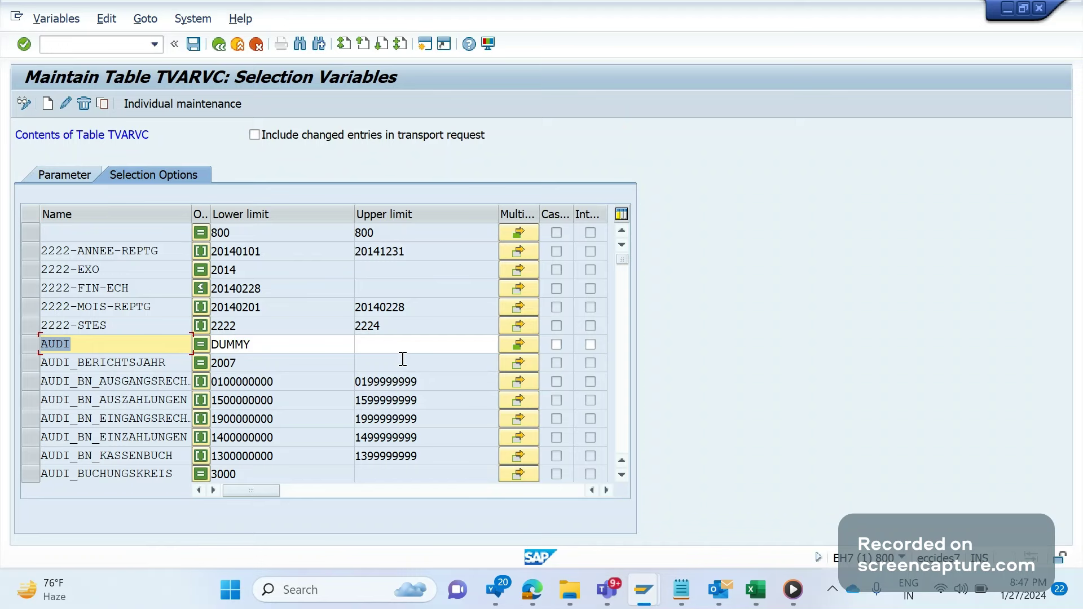
pyautogui.click(318, 352)
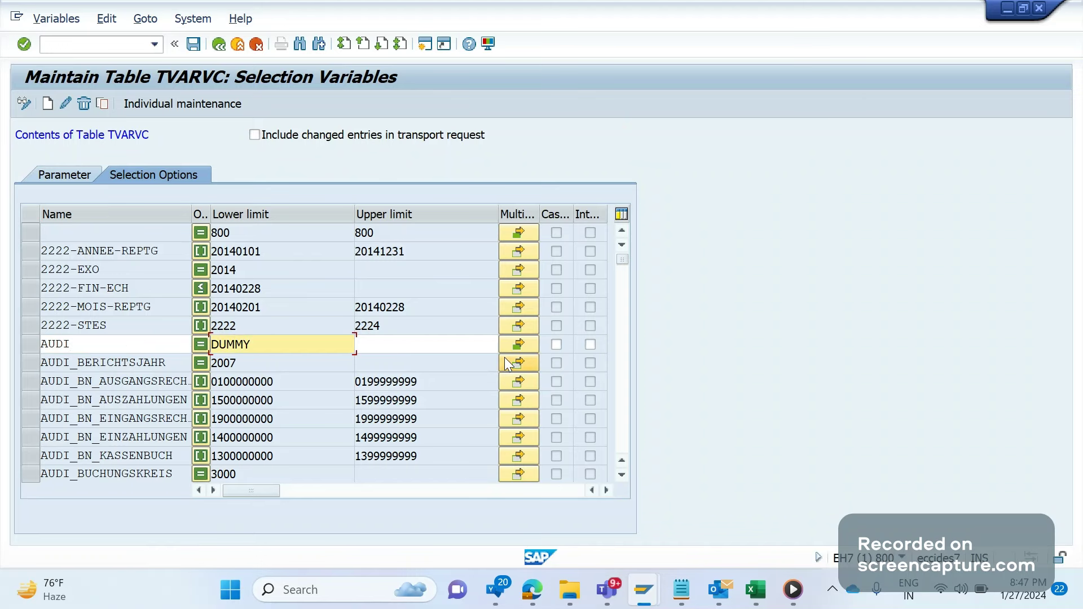
pyautogui.click(510, 349)
pyautogui.click(91, 276)
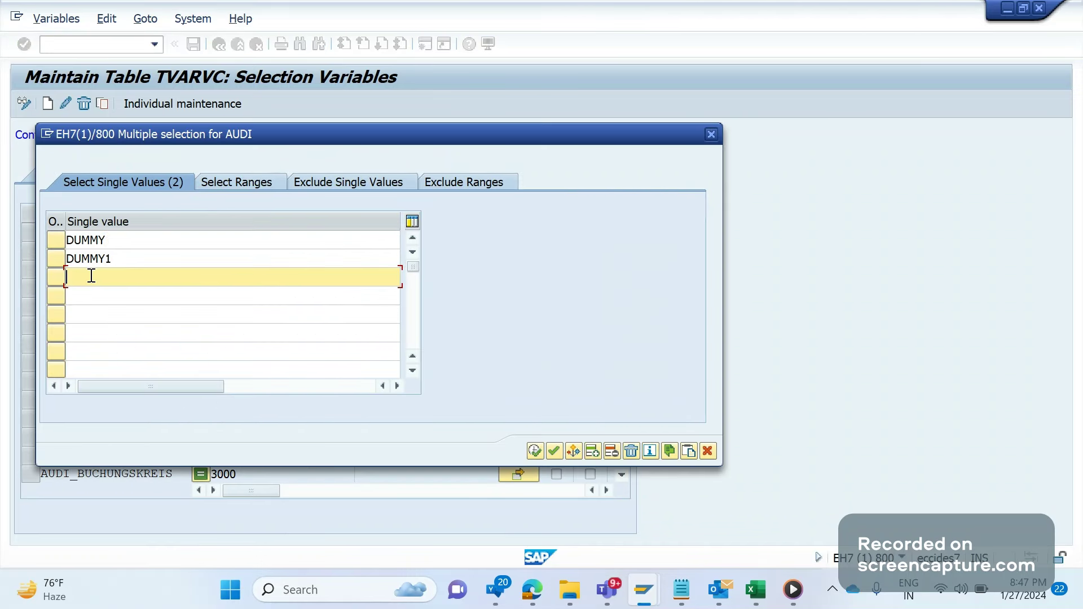
pyautogui.write('DUMMY7')
pyautogui.press('F8')
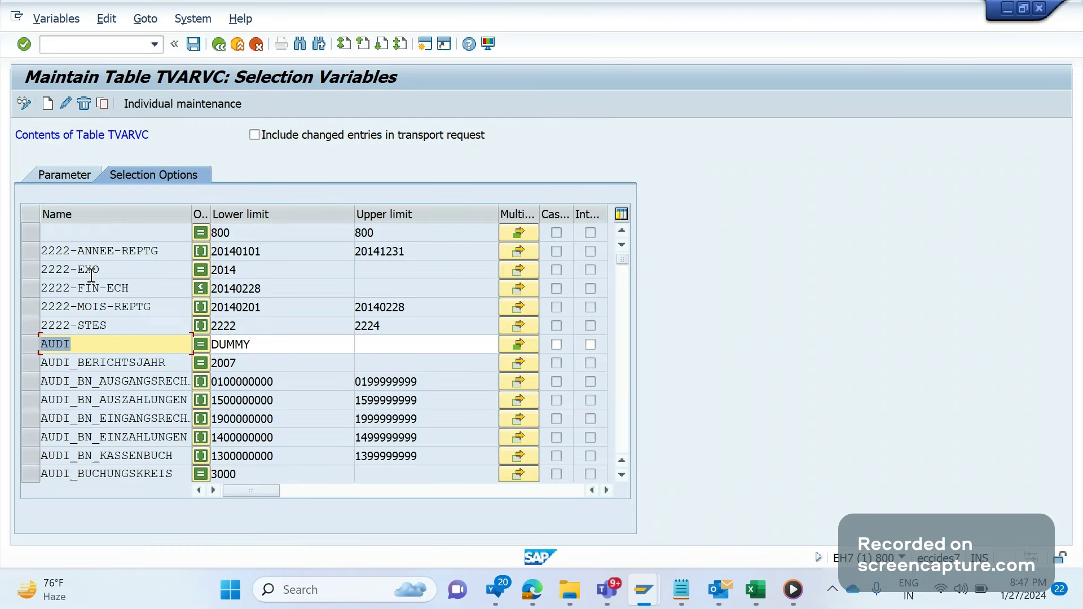
# Include changed entries in a transport request and save the selected AUDI variable.
pyautogui.click(255, 134)
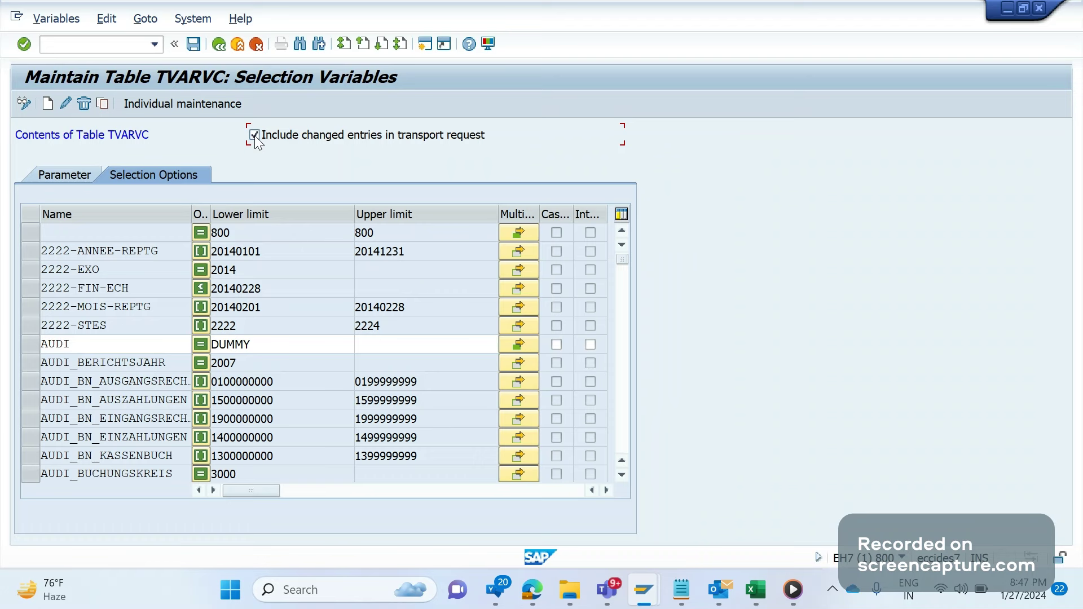
pyautogui.click(51, 337)
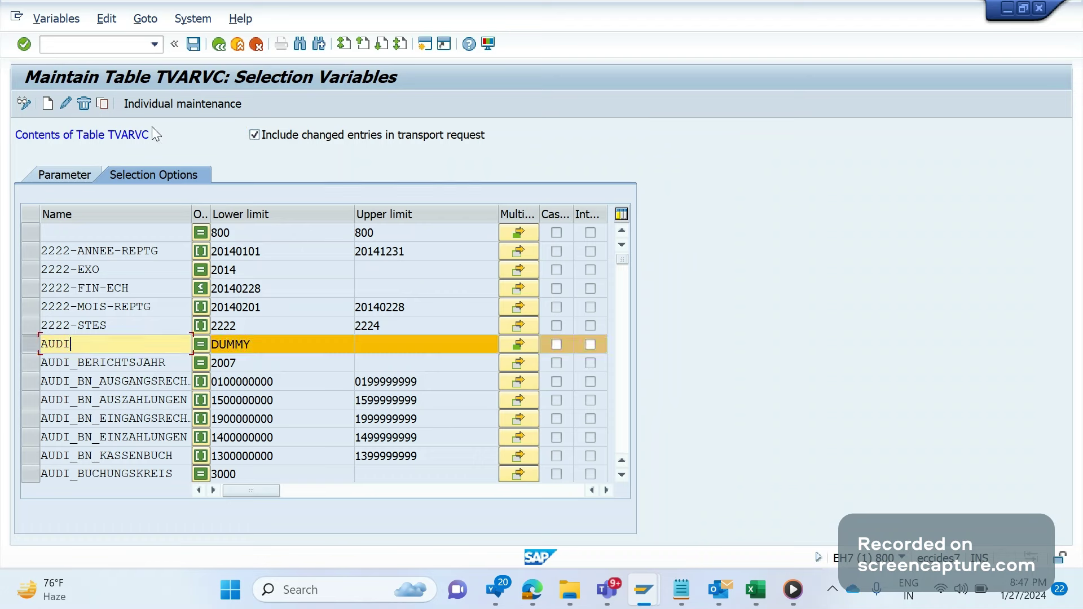
pyautogui.click(193, 45)
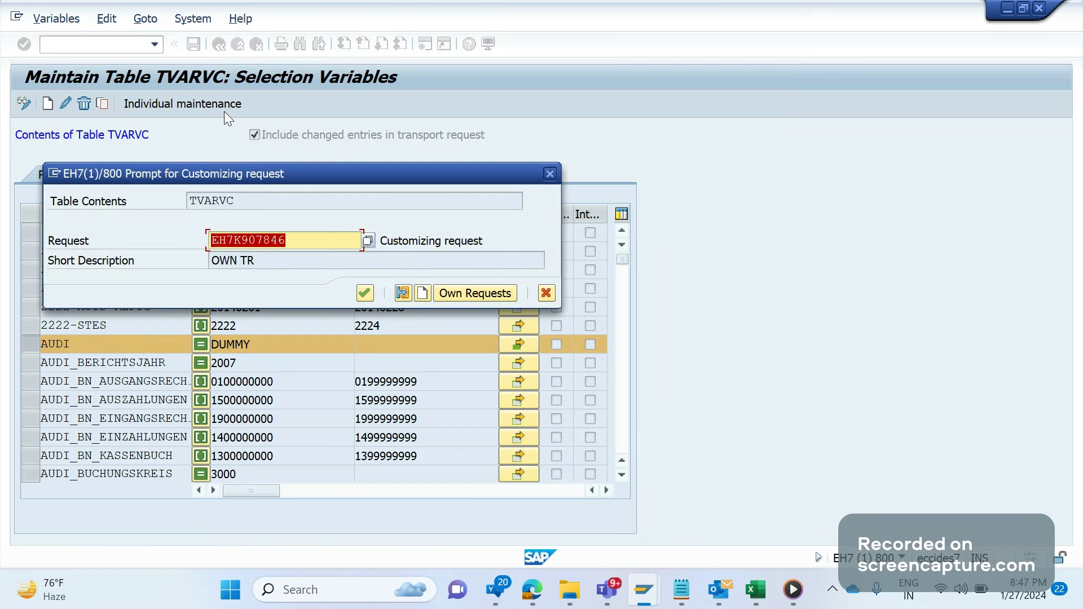
# Copy the request number EH7K907846 from the customizing request prompt and confirm recording the TVARVC change in it.
pyautogui.moveTo(229, 174); pyautogui.dragTo(414, 322)
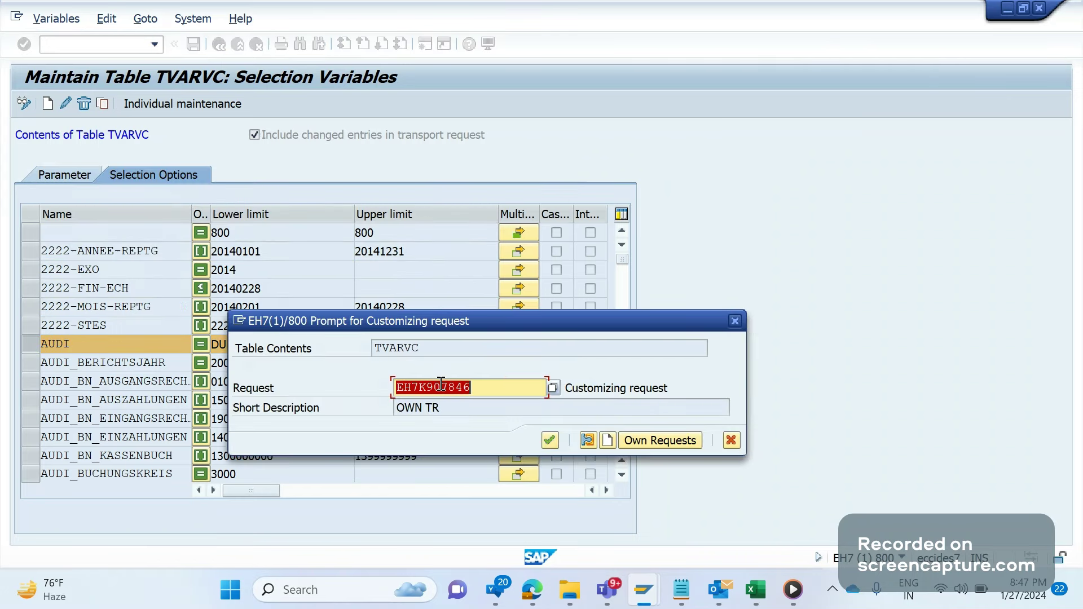
pyautogui.click(490, 390)
pyautogui.doubleClick(490, 390)
pyautogui.hotkey('ctrl', 'c')
pyautogui.press('Home')
pyautogui.click(549, 439)
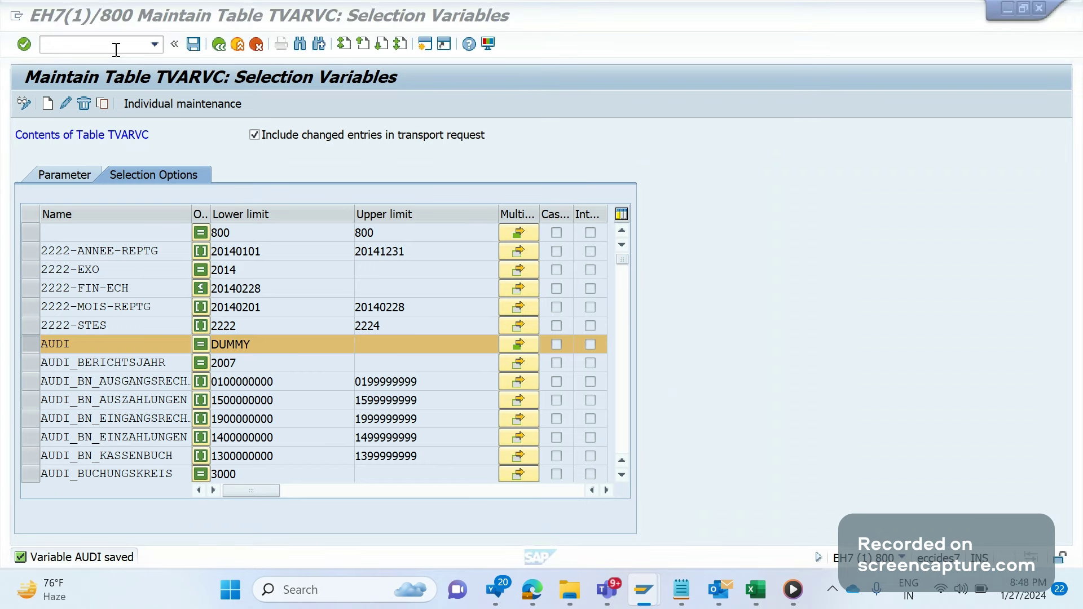
# Query table E071 in the General Table Display session for entries of request EH7K907846.
pyautogui.hotkey('alt', 'Tab')
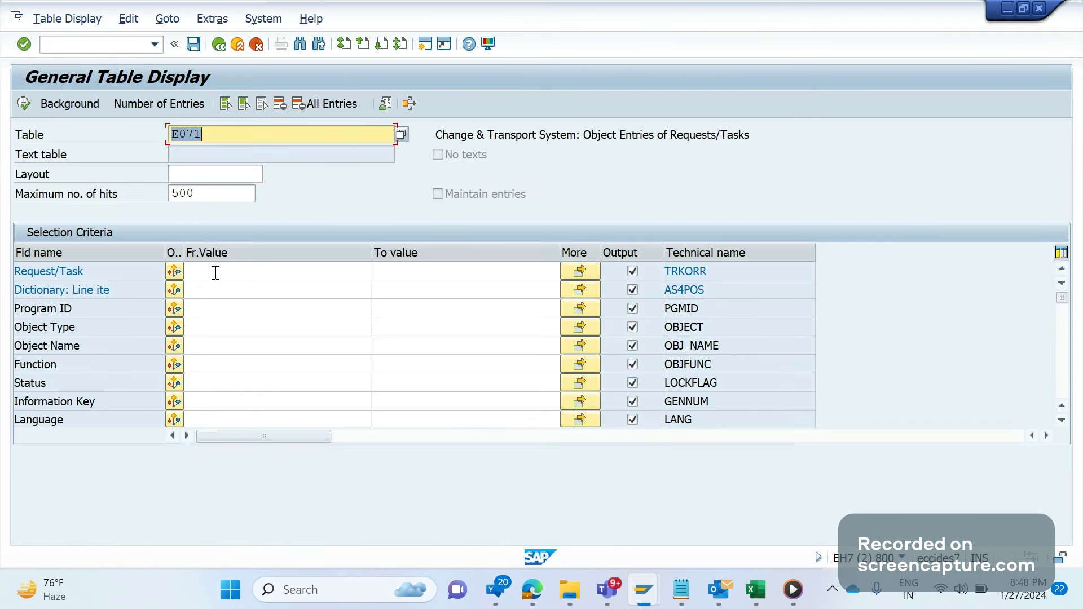
pyautogui.click(215, 272)
pyautogui.hotkey('ctrl', 'v')
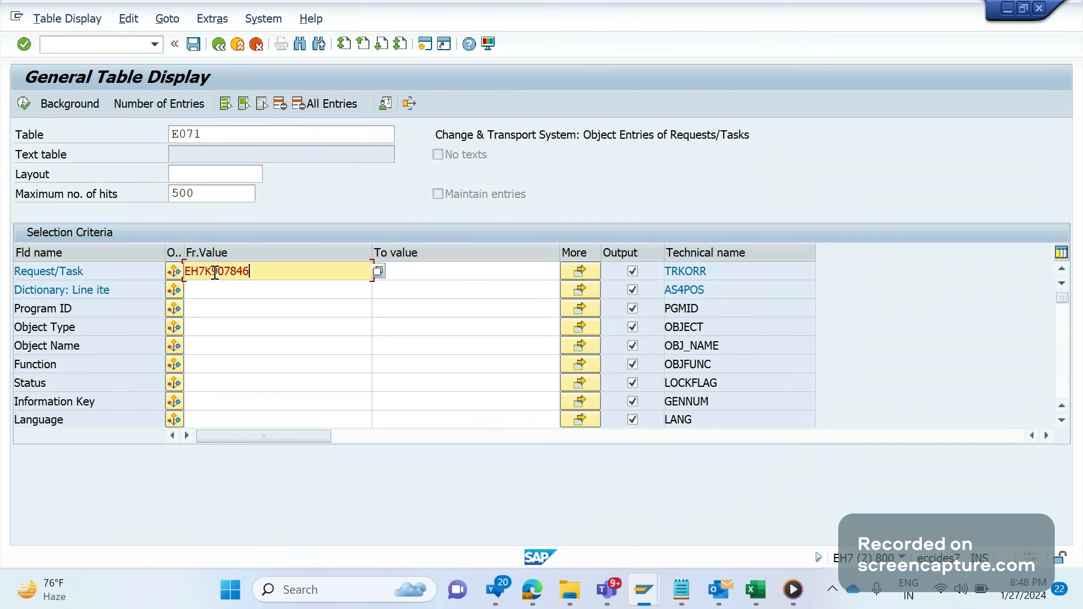
pyautogui.press('F8')
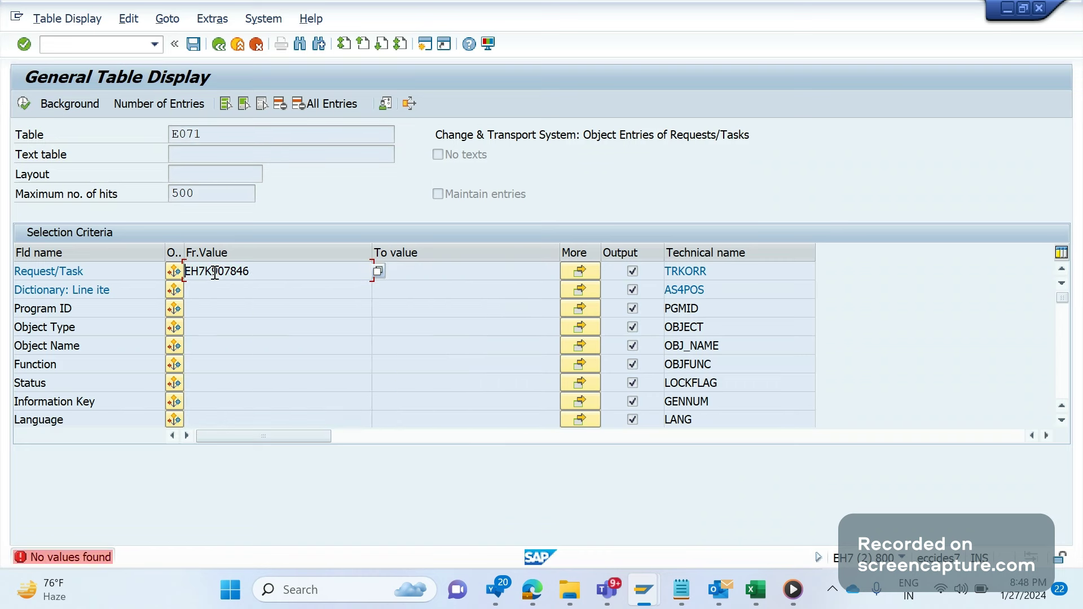
pyautogui.press('F8')
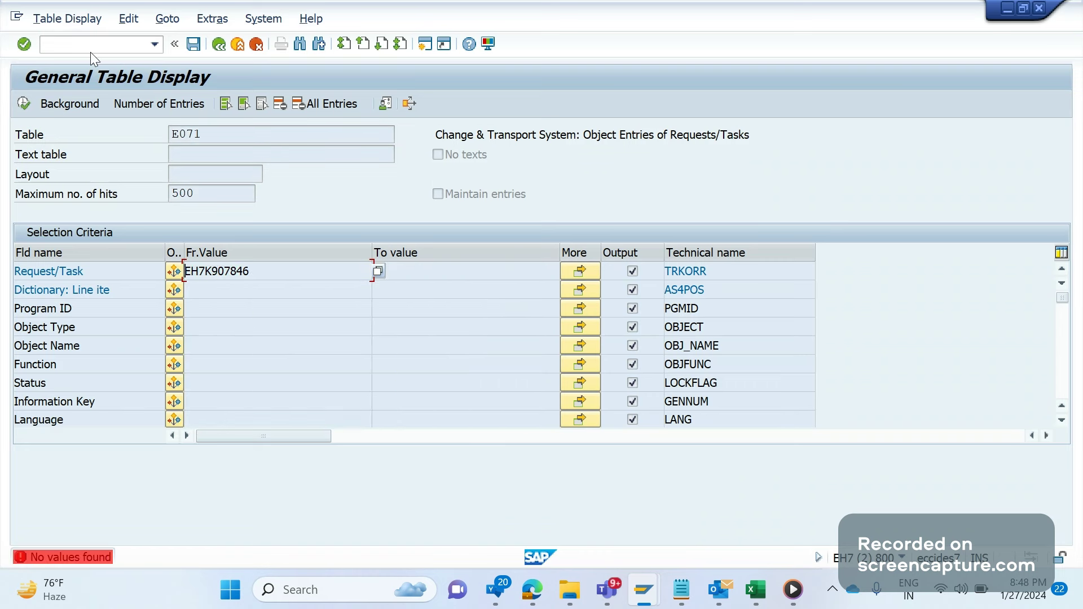
# Return to the TVARVC maintenance session and open the Transport Organizer (Extended View) there.
pyautogui.click(643, 589)
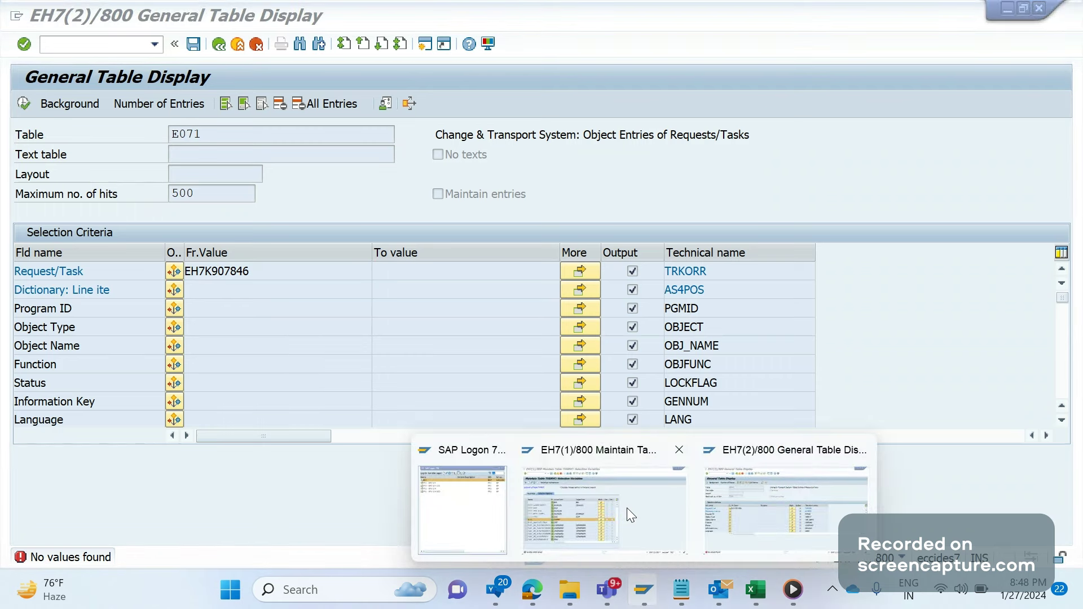
pyautogui.click(627, 508)
pyautogui.write('/NSE')
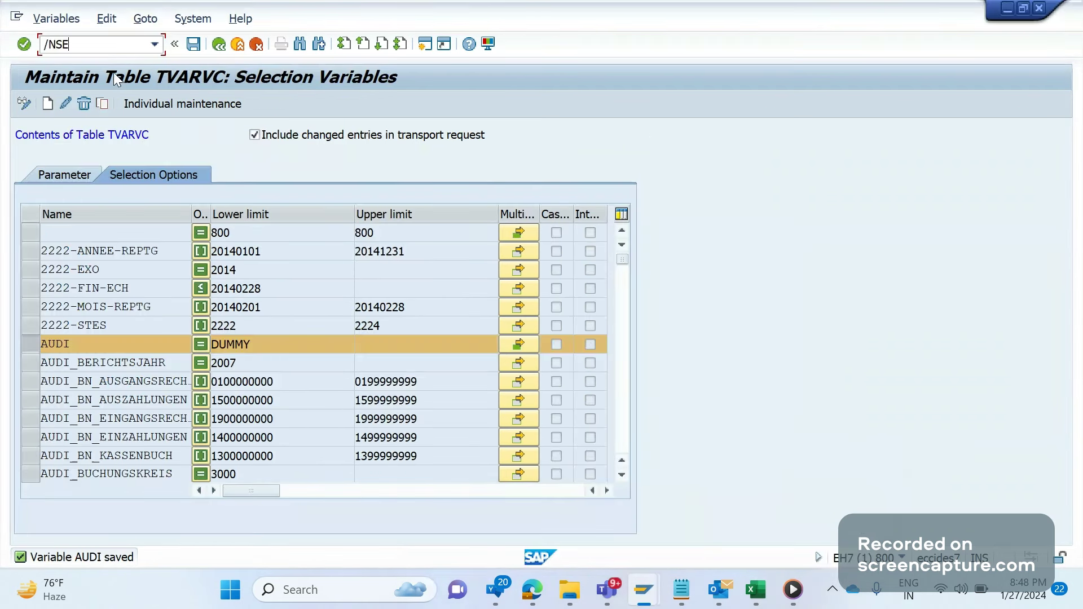
pyautogui.write('0')
pyautogui.press('Return')
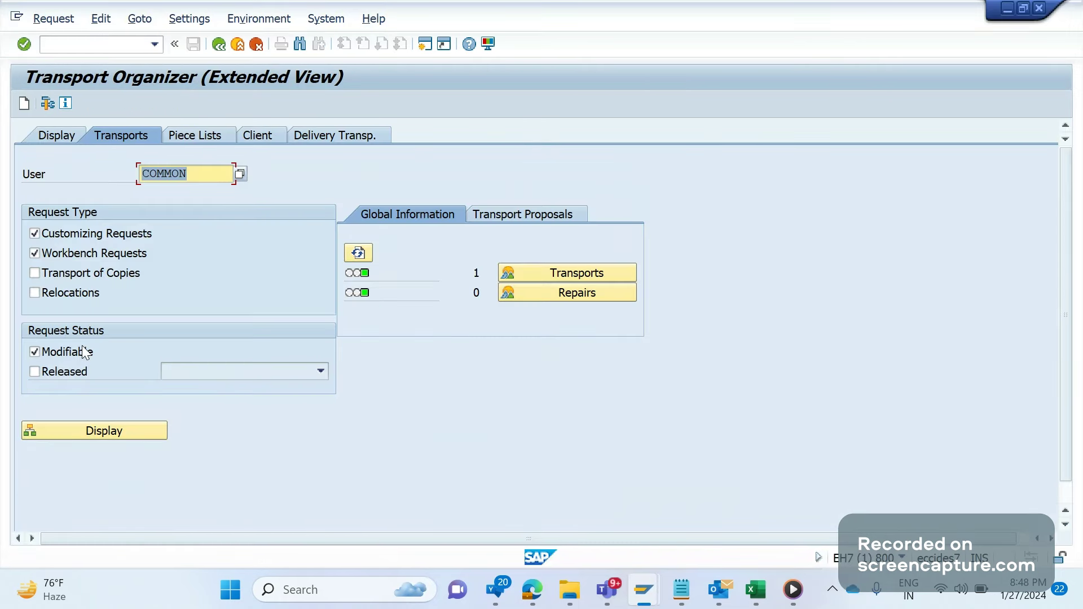
# Switch to the standard Transport Organizer and display request EH7K907846.
pyautogui.click(94, 43)
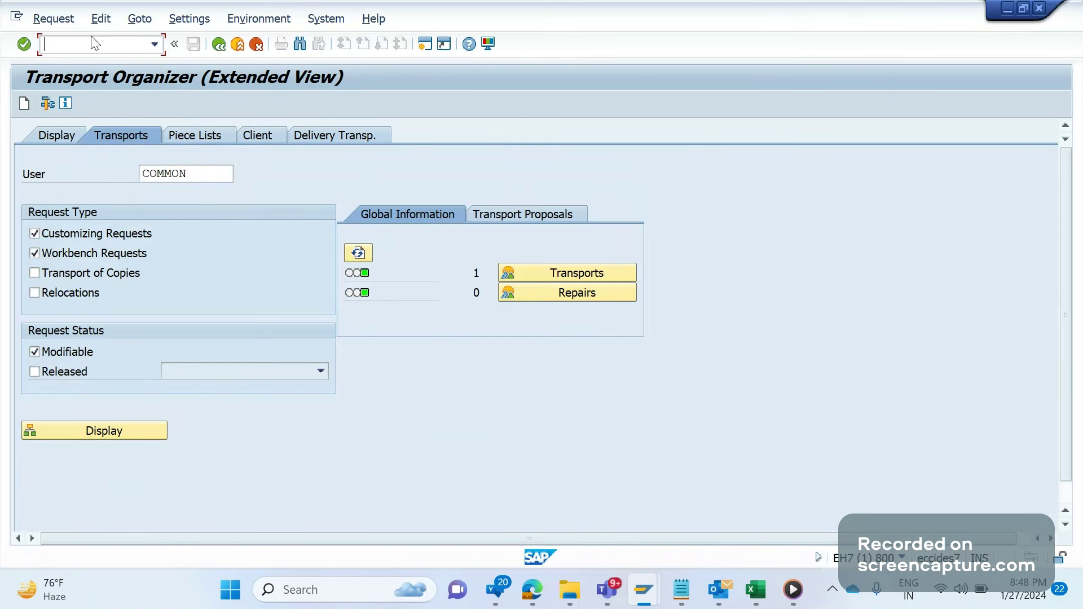
pyautogui.write('/NSE')
pyautogui.press('Return')
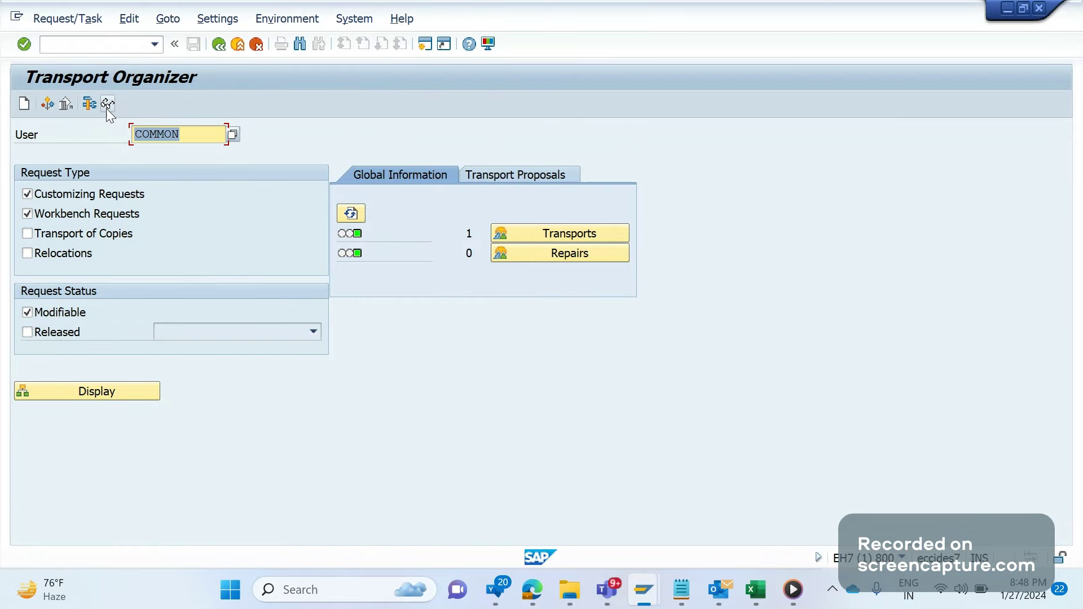
pyautogui.click(106, 108)
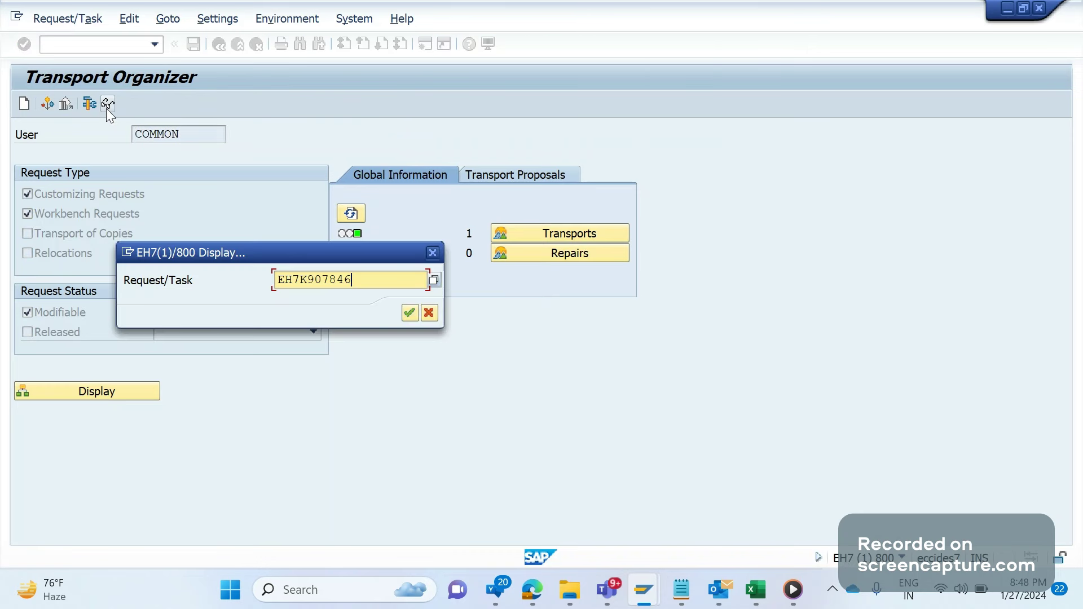
pyautogui.press('Return')
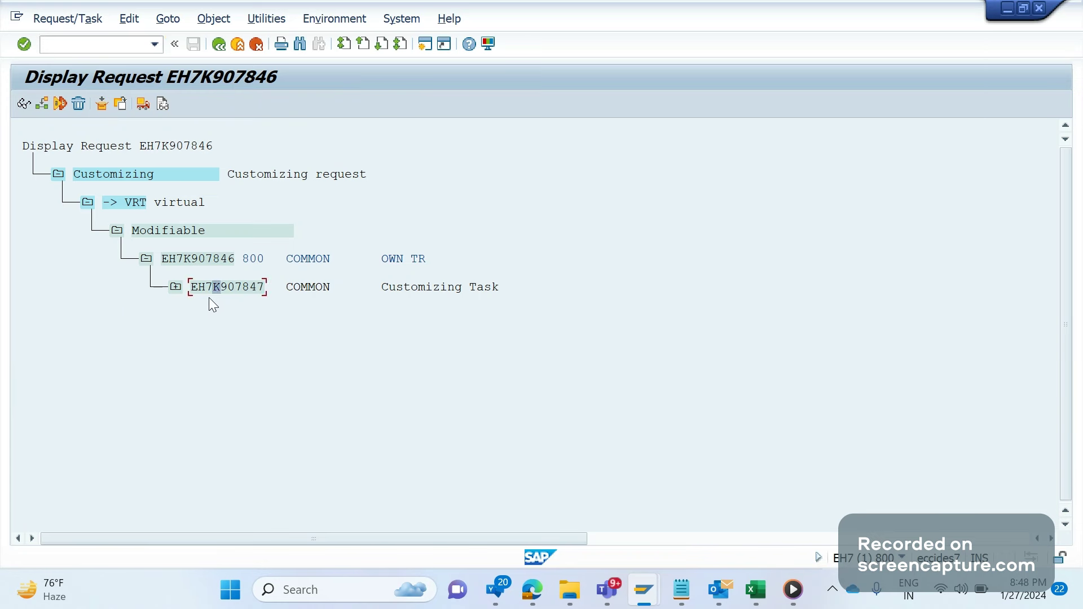
# Try to release request EH7K907846 directly, and release its customizing task EH7K907847.
pyautogui.click(185, 256)
pyautogui.click(144, 106)
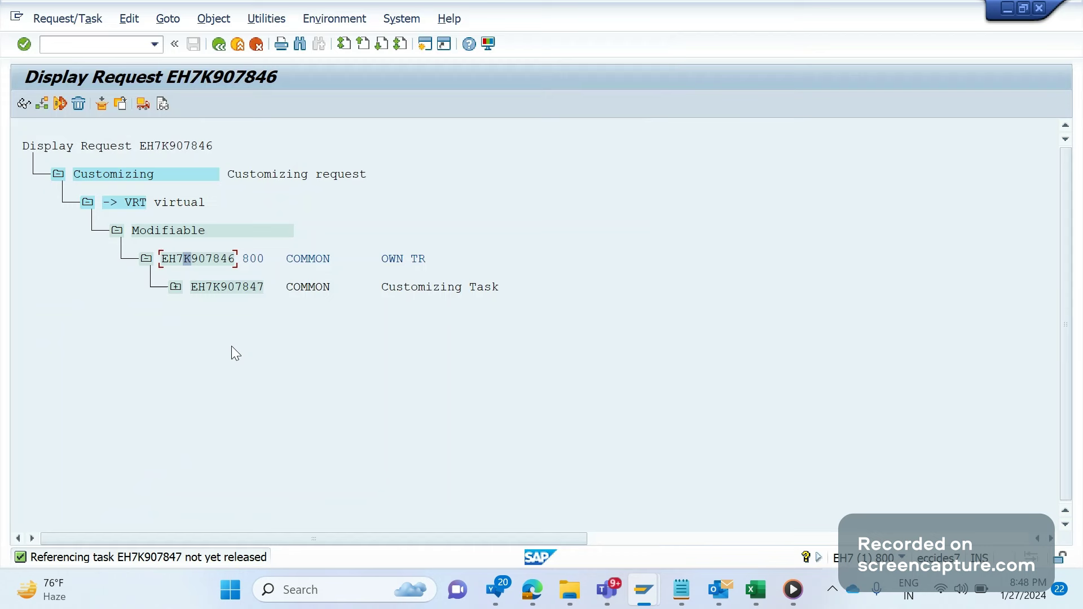
pyautogui.click(229, 289)
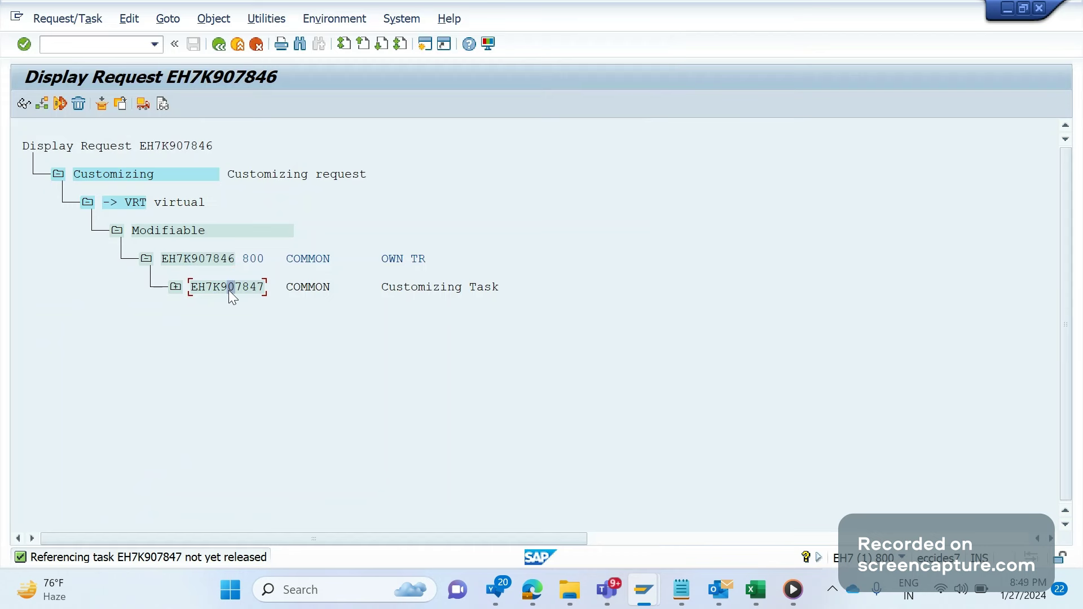
pyautogui.click(143, 105)
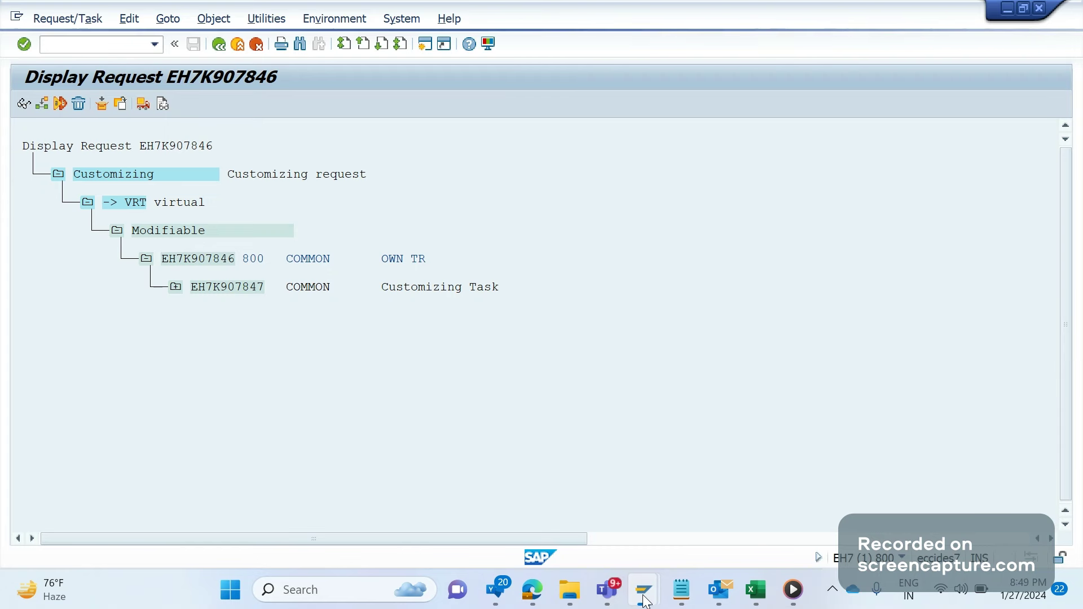
# Return to the General Table Display session and rerun the E071 query for request EH7K907846.
pyautogui.moveTo(644, 597)
pyautogui.click(744, 496)
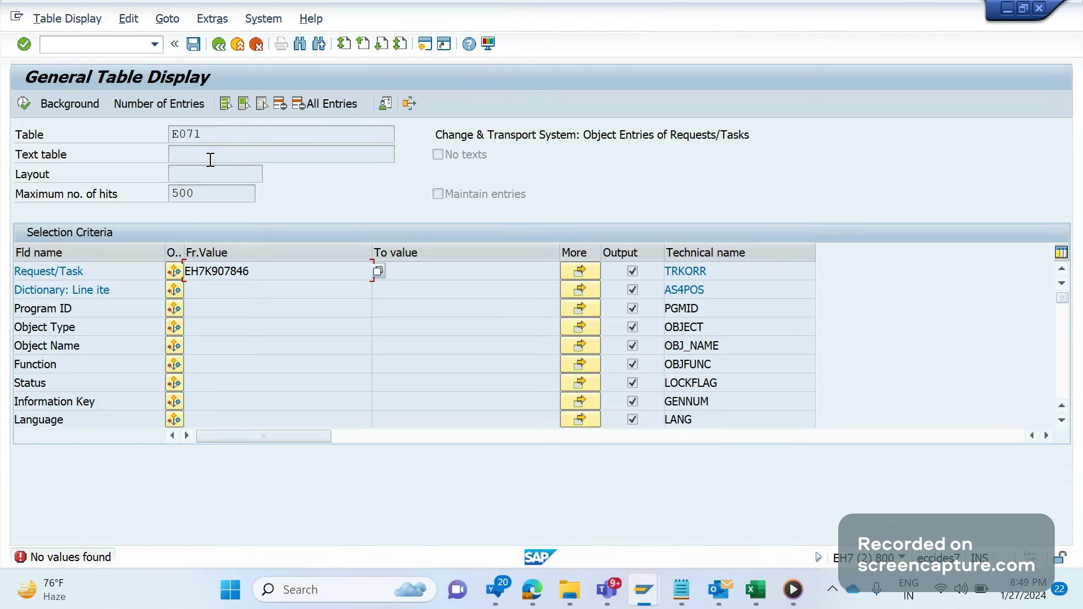
pyautogui.moveTo(204, 134); pyautogui.dragTo(144, 140)
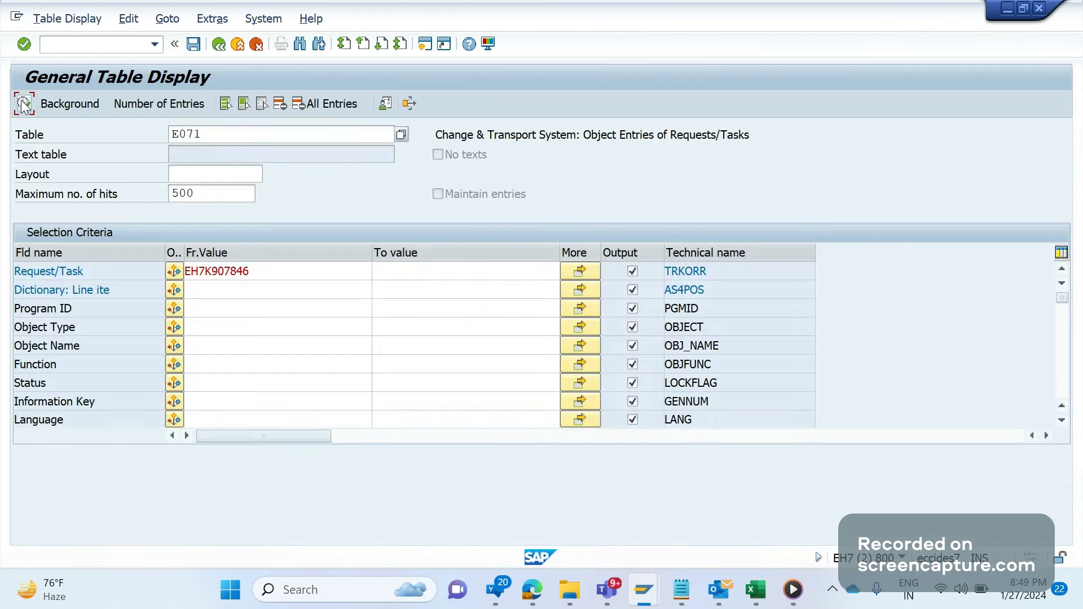
pyautogui.click(24, 103)
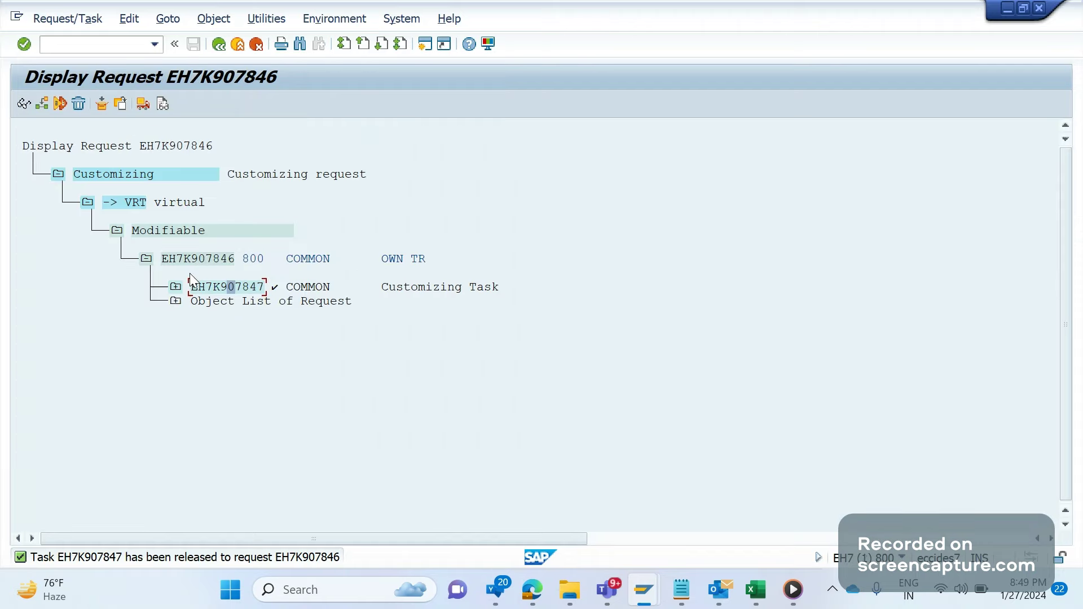
pyautogui.click(184, 256)
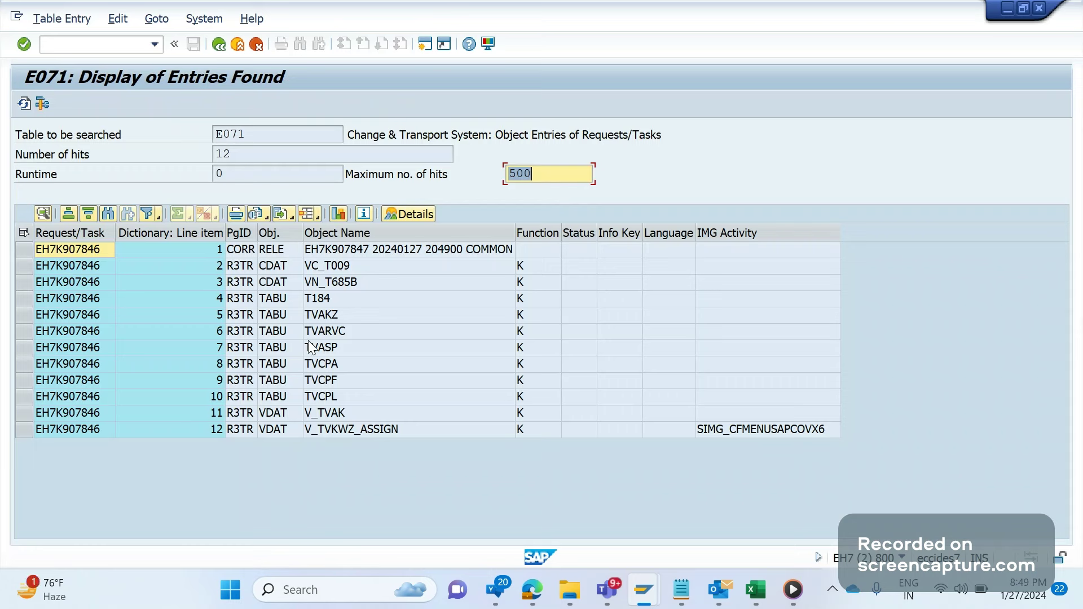
# Examine the object names recorded in E071 for request EH7K907846, including T184, TVAKZ, TVARVC and V_TVAK.
pyautogui.click(333, 298)
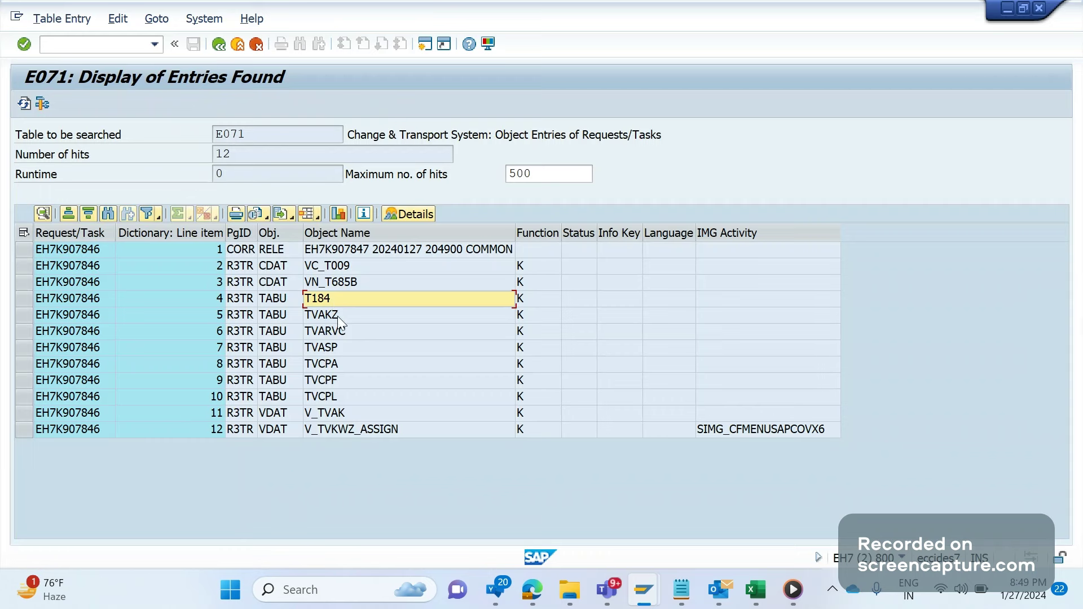
pyautogui.click(337, 316)
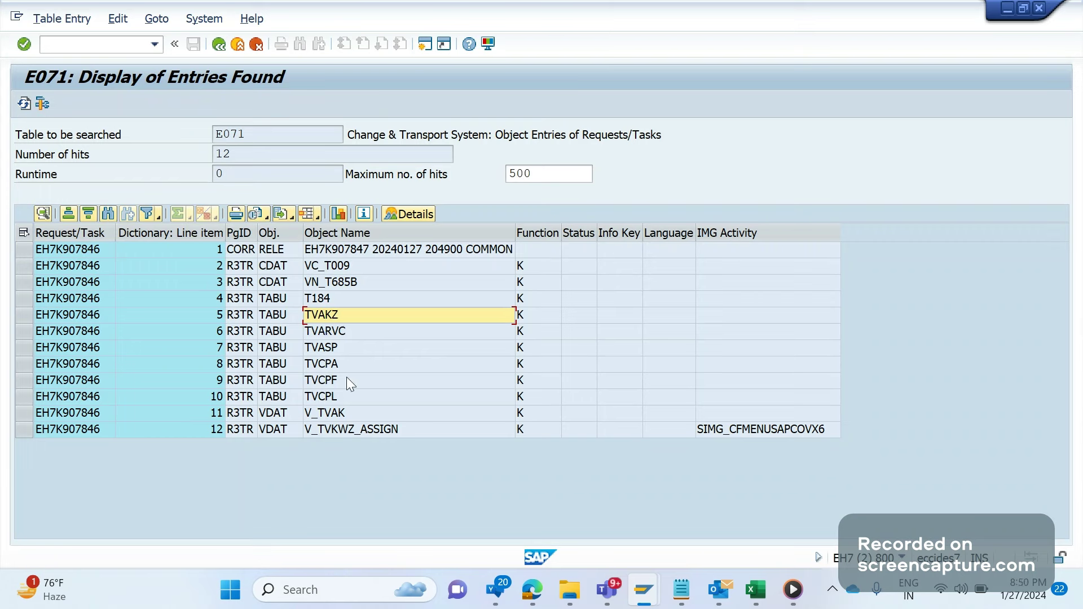
pyautogui.click(344, 332)
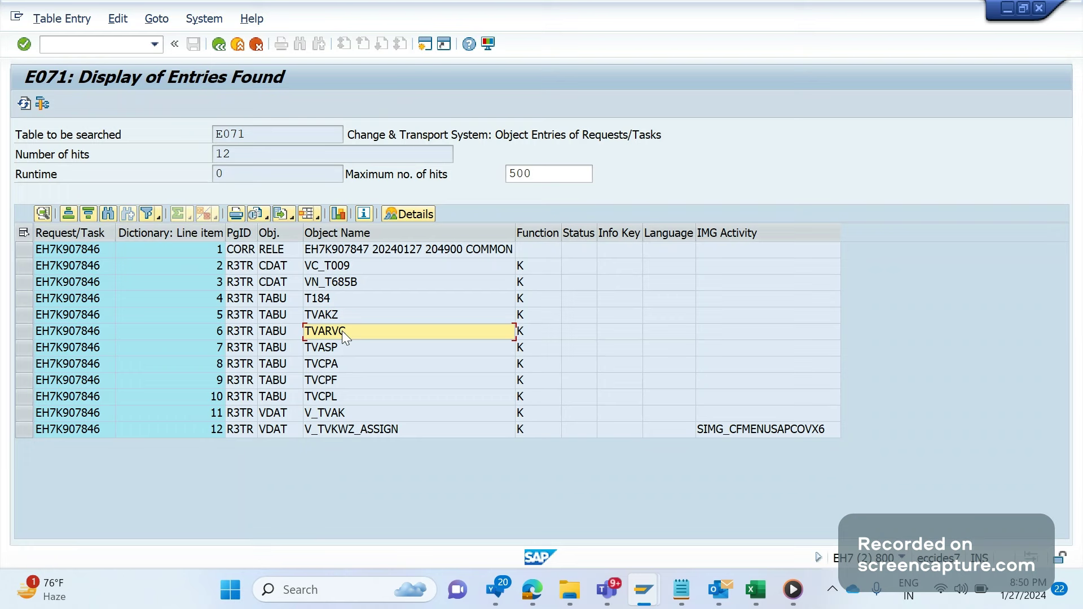
pyautogui.click(335, 349)
pyautogui.click(334, 363)
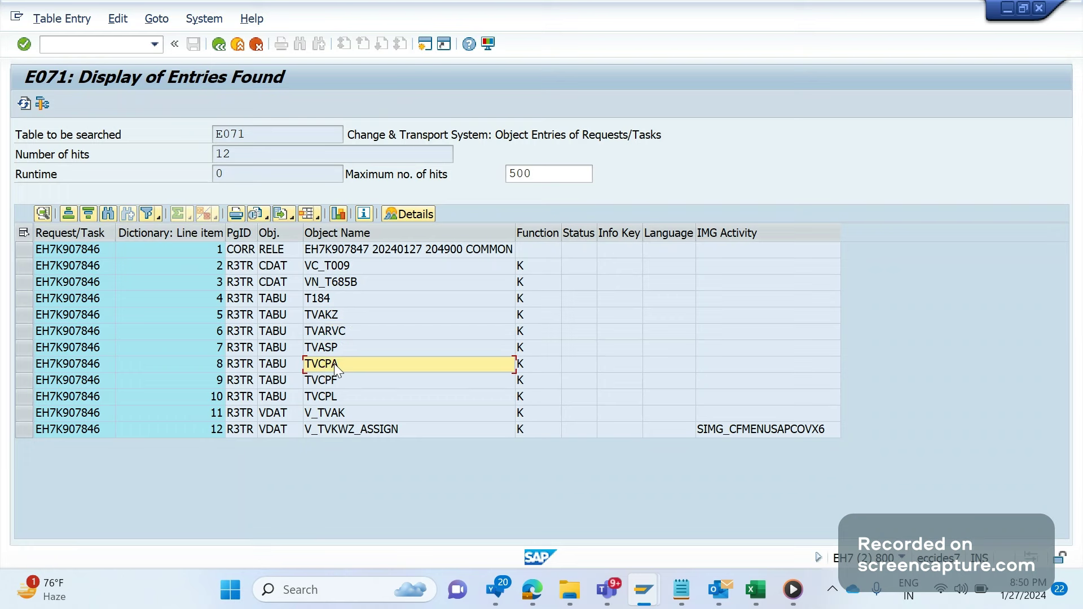
pyautogui.moveTo(334, 363); pyautogui.dragTo(334, 397)
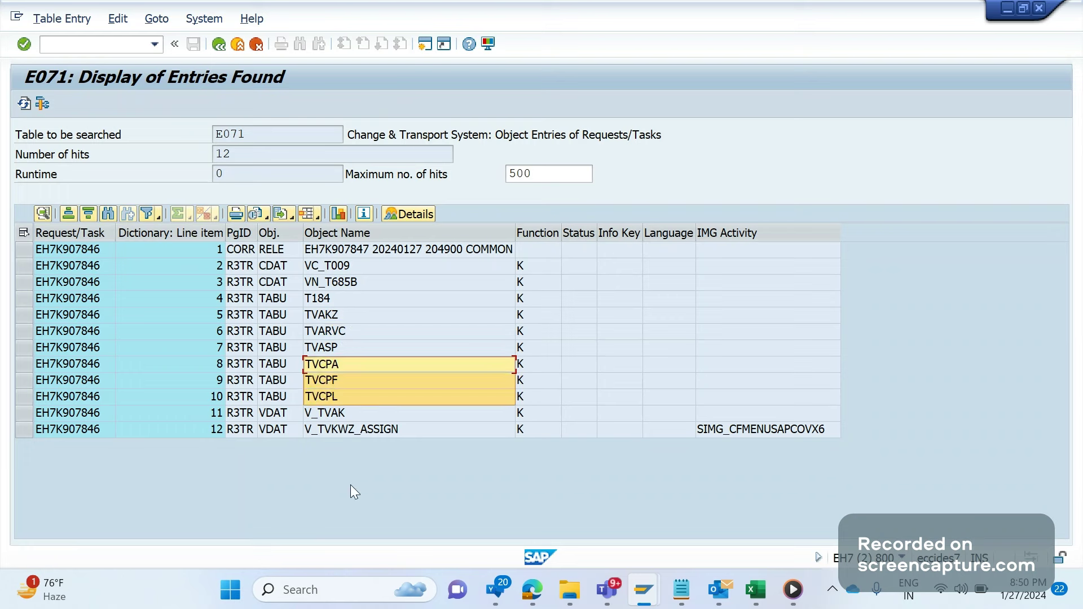
pyautogui.click(342, 418)
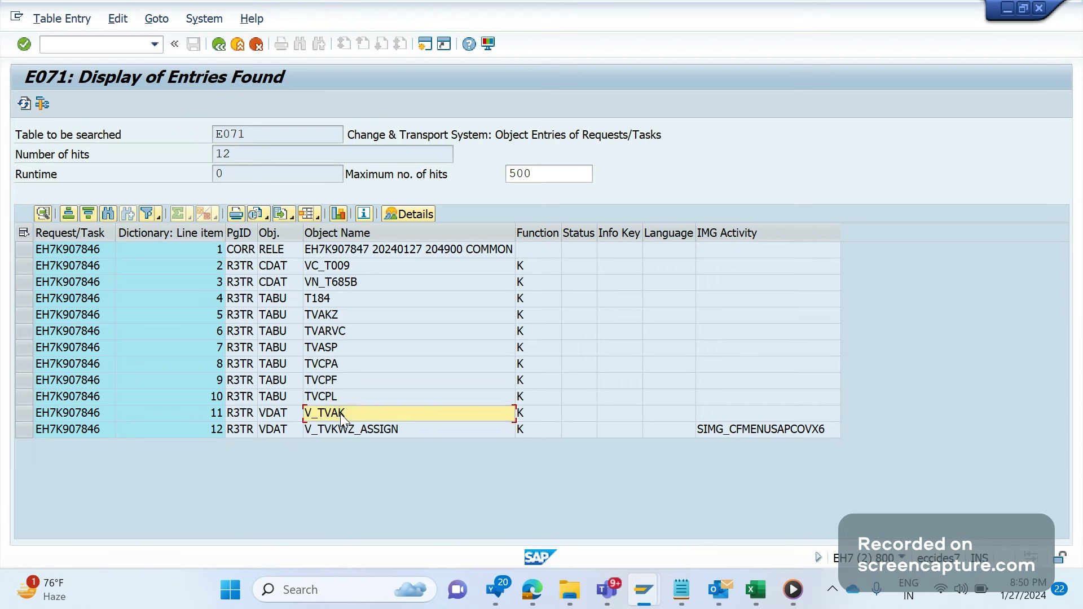
pyautogui.moveTo(331, 280); pyautogui.dragTo(330, 395)
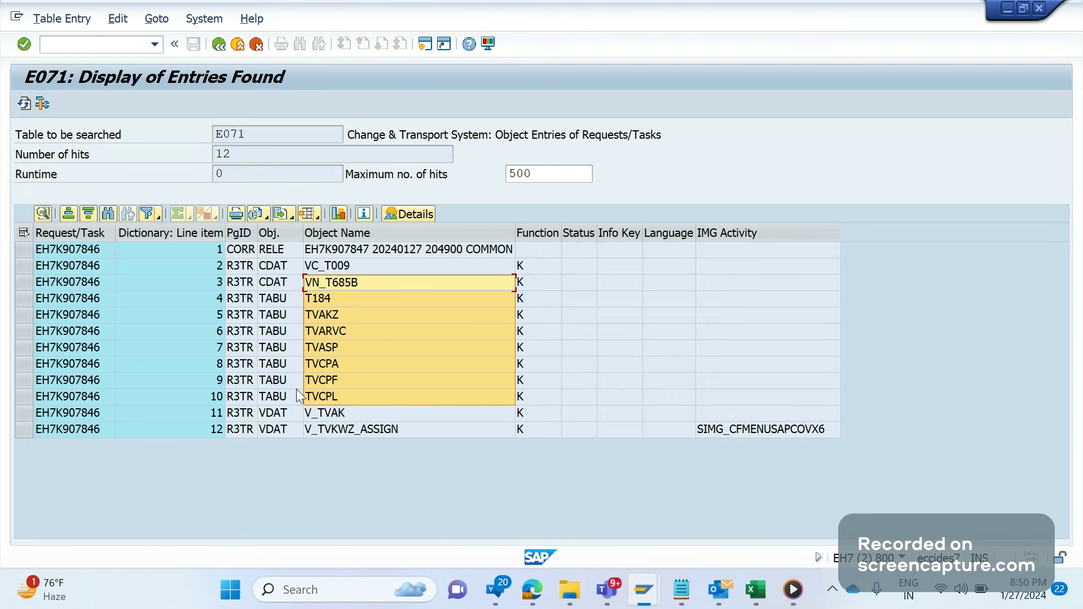
pyautogui.click(321, 332)
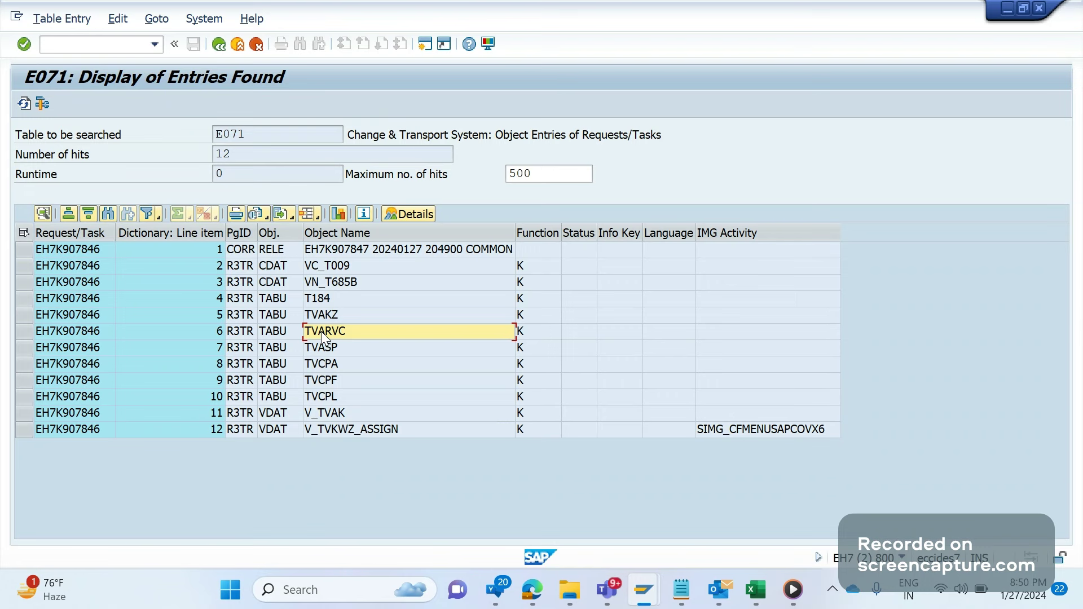
# Open SE16N in a new session and query table E071K for key entries of request EH7K907846.
pyautogui.click(87, 51)
pyautogui.write('/OSE16N')
pyautogui.press('Return')
pyautogui.write('E0')
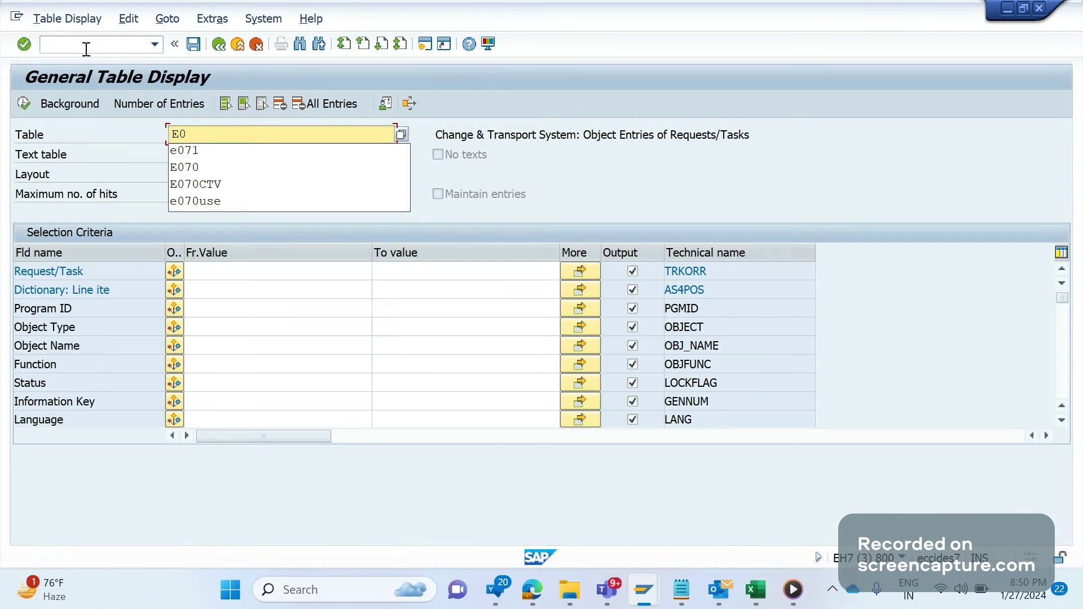
pyautogui.write('71K')
pyautogui.press('Return')
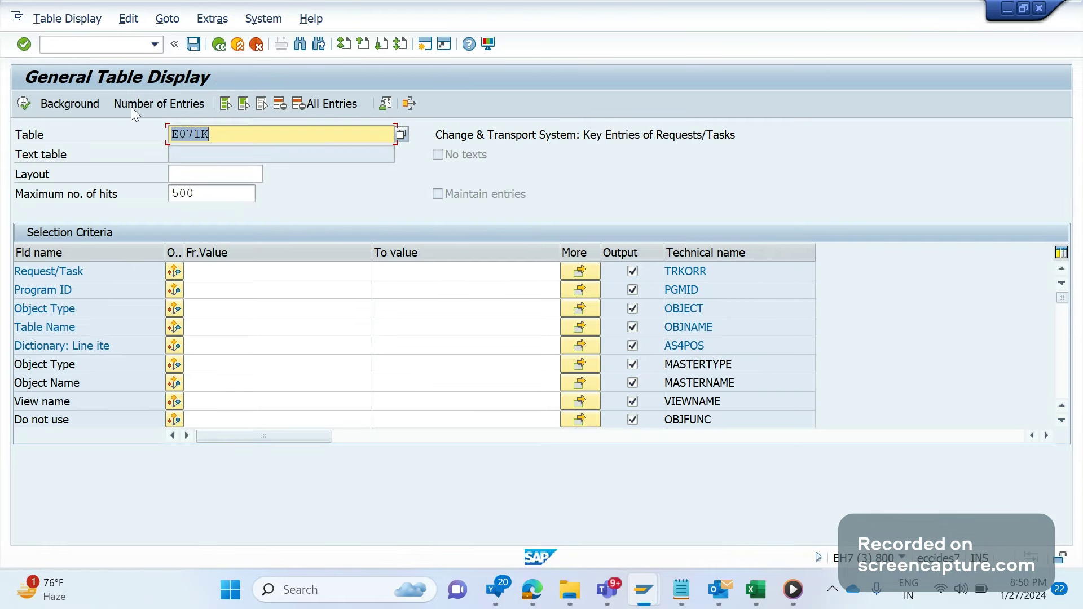
pyautogui.click(220, 273)
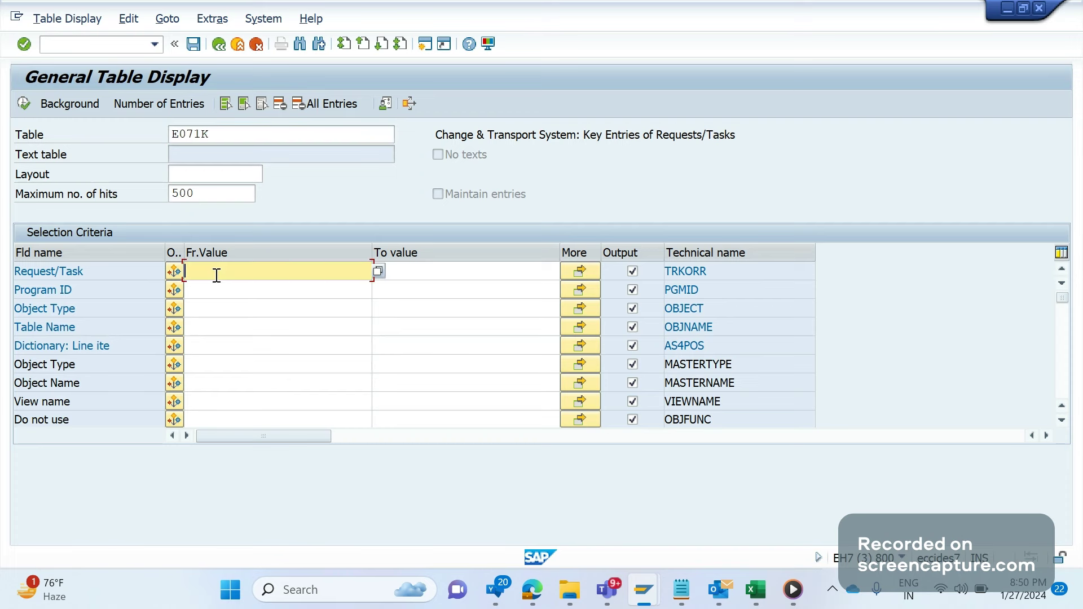
pyautogui.write('EH7K907846')
pyautogui.press('F8')
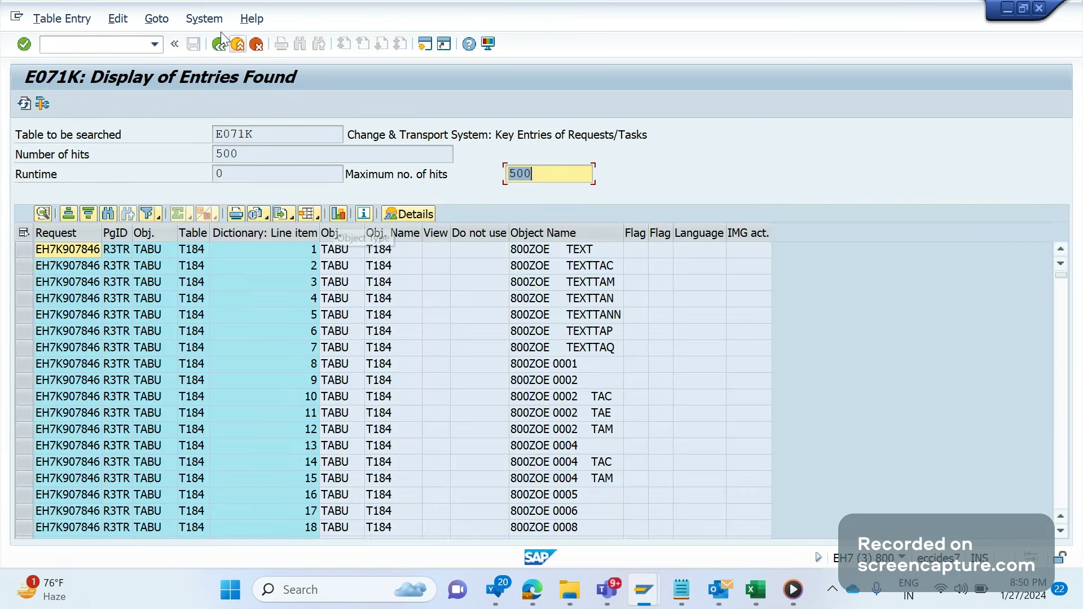
# Restrict the E071K query to object name TVARVC, run it and examine the recorded key values.
pyautogui.click(237, 45)
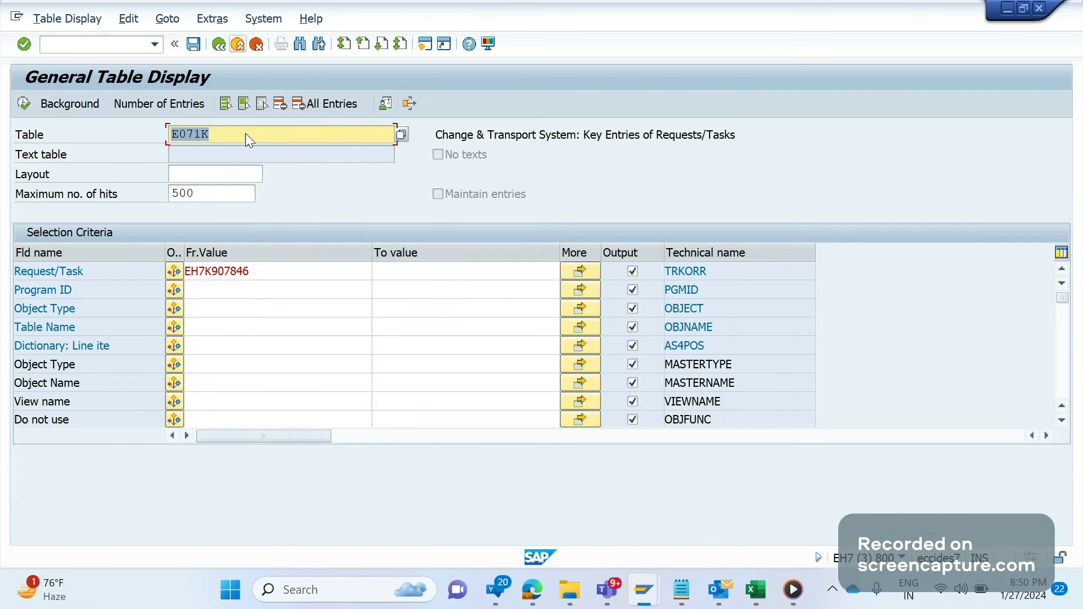
pyautogui.click(202, 387)
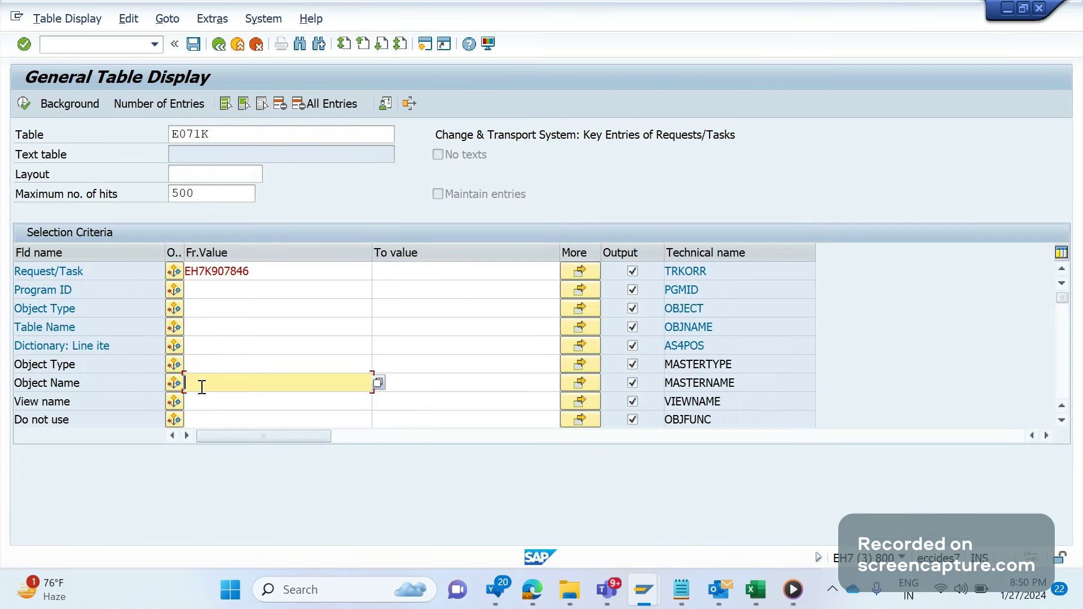
pyautogui.write('TVARVC')
pyautogui.press('F8')
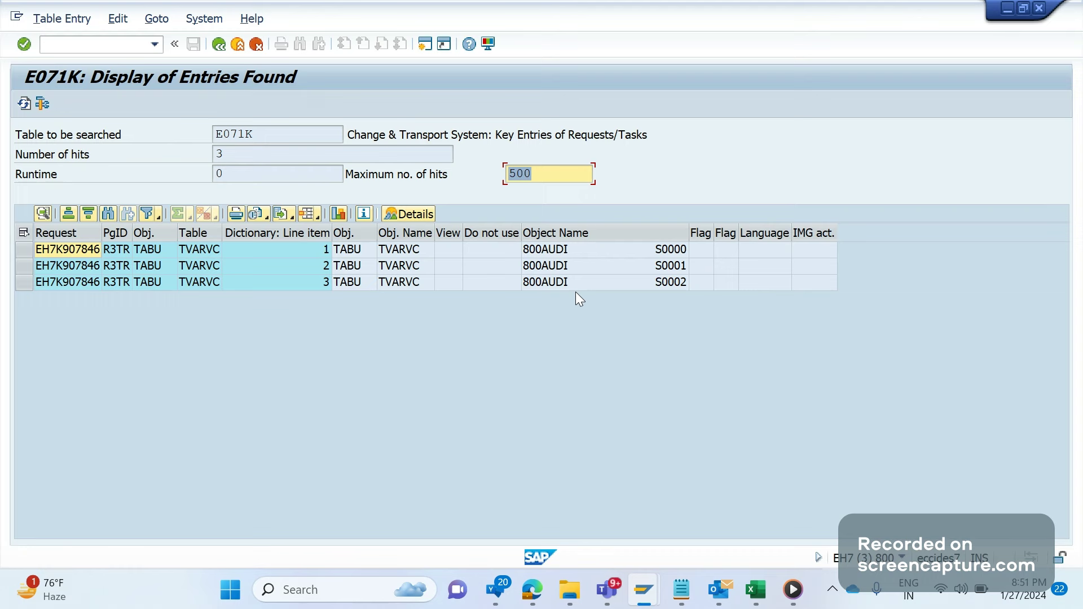
pyautogui.moveTo(564, 249); pyautogui.dragTo(566, 290)
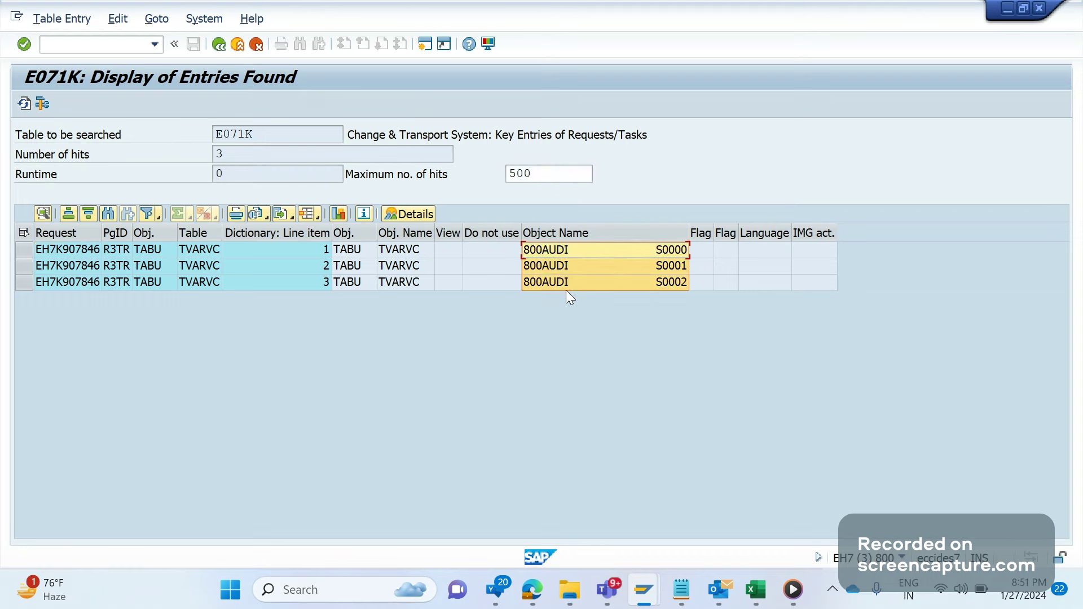
pyautogui.click(567, 290)
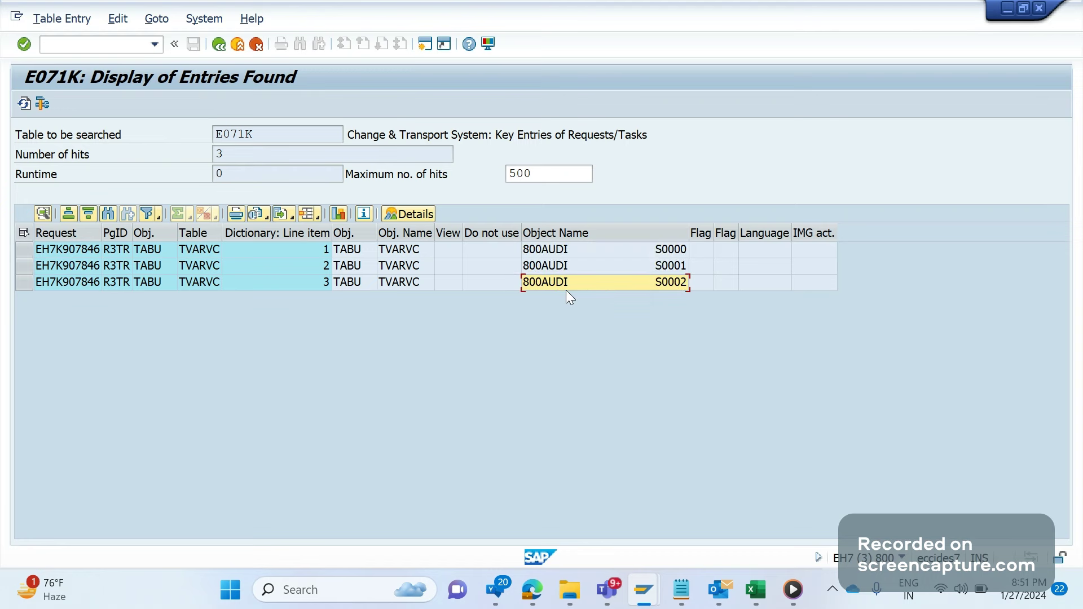
pyautogui.moveTo(561, 255); pyautogui.dragTo(558, 287)
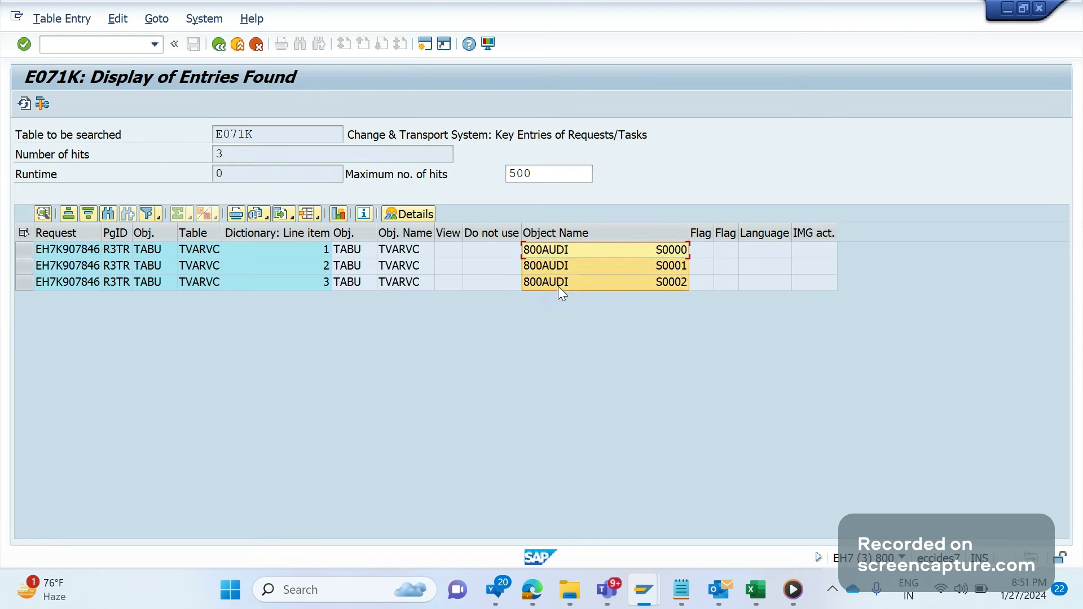
# Remove the TVARVC object name filter and rerun the E071K query for request EH7K907846.
pyautogui.click(218, 45)
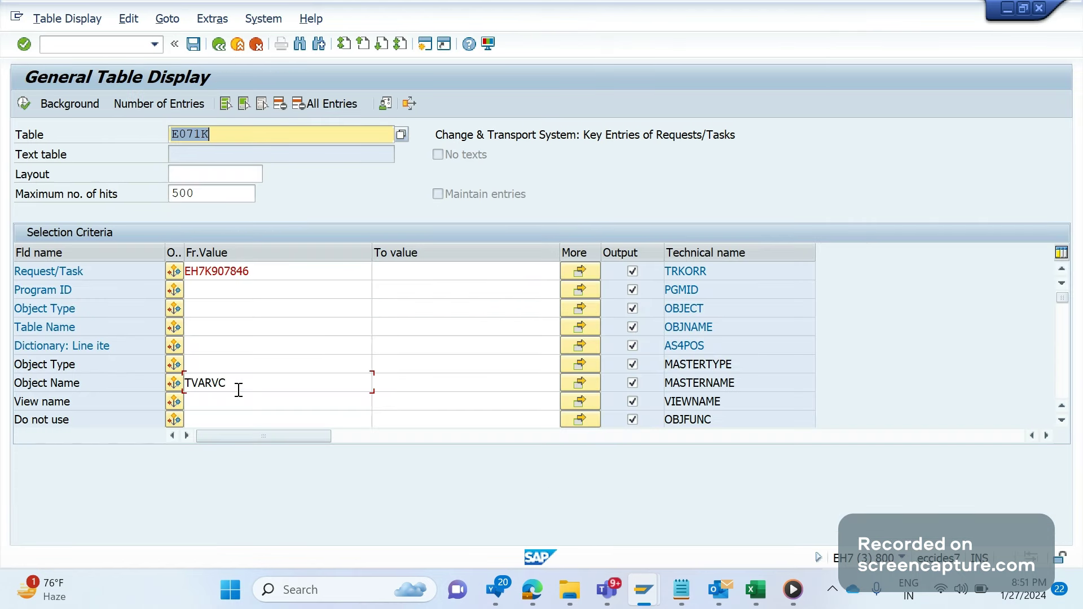
pyautogui.click(238, 390)
pyautogui.press('BackSpace')
pyautogui.press('BackSpace')
pyautogui.press('BackSpace')
pyautogui.press('BackSpace')
pyautogui.press('BackSpace')
pyautogui.press('BackSpace')
pyautogui.press('F8')
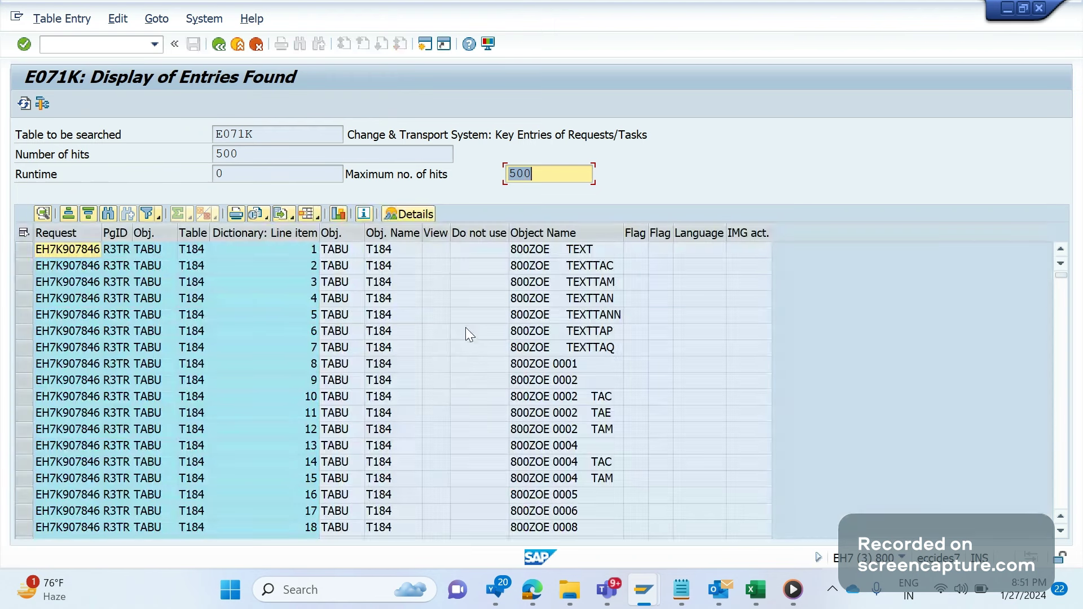
# Examine the object name keys of the T184 entries in E071K and return to the E071 results session.
pyautogui.click(391, 251)
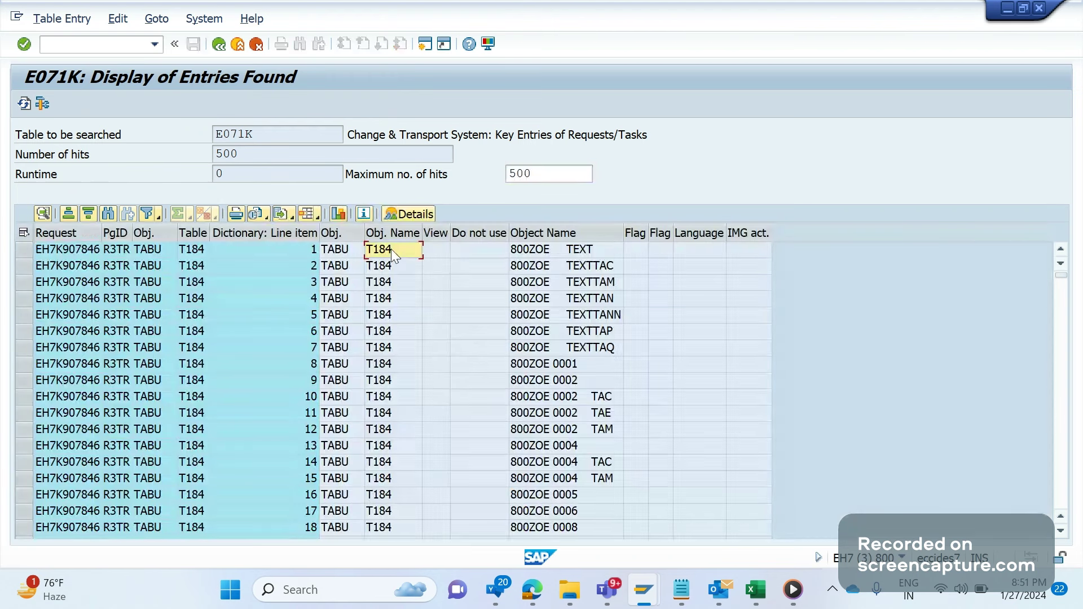
pyautogui.click(541, 232)
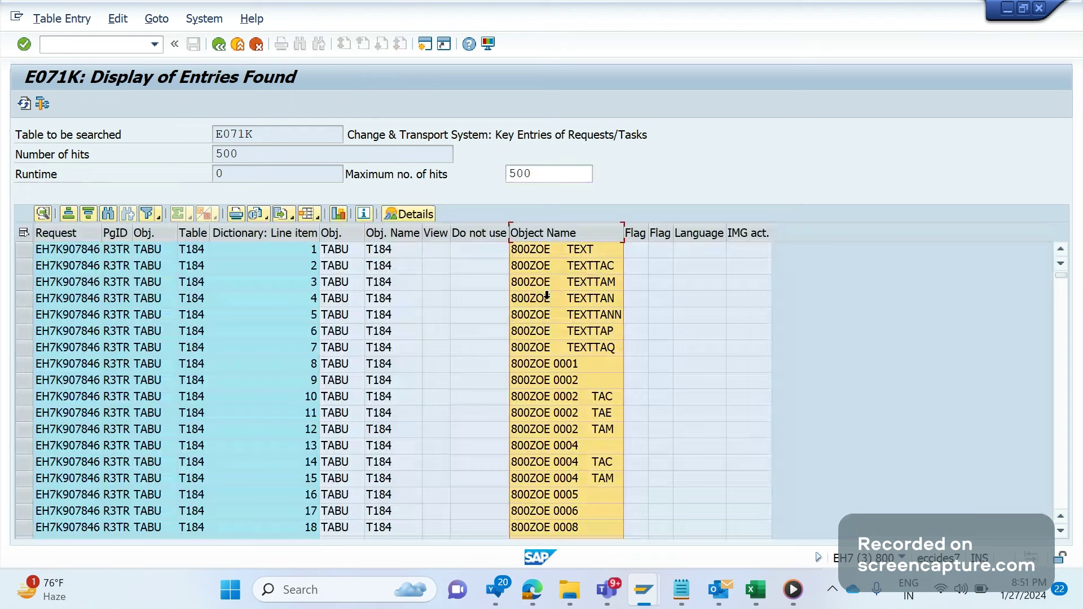
pyautogui.click(556, 367)
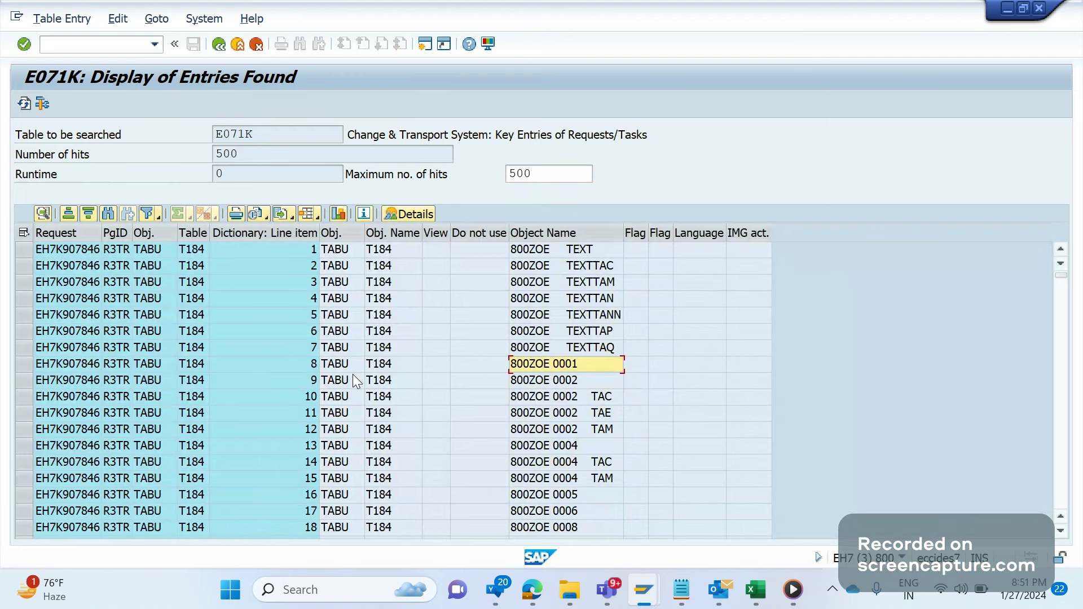
pyautogui.hotkey('alt', 'Tab')
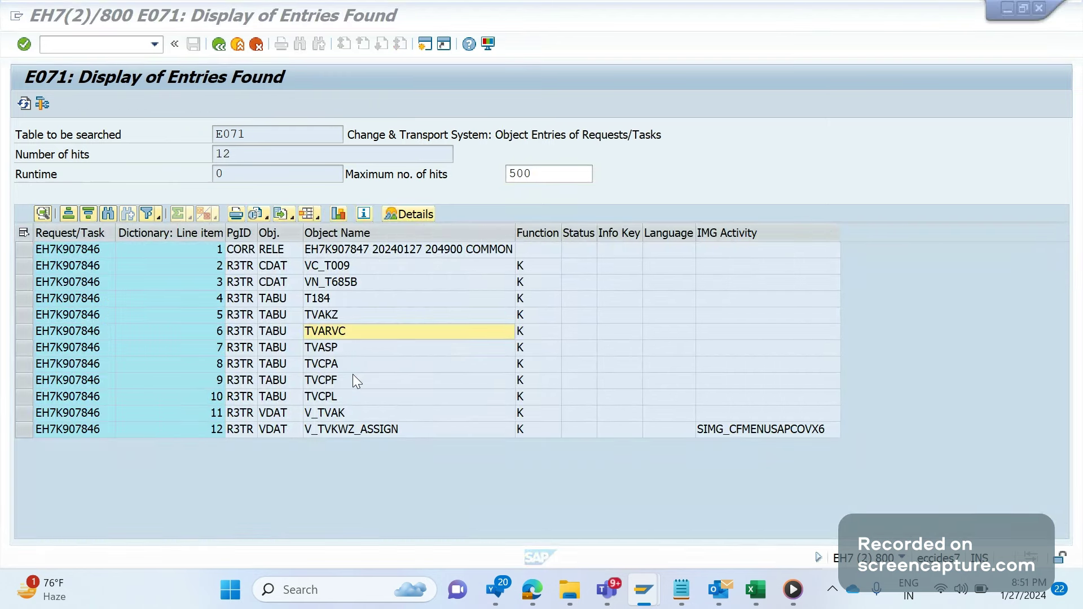
# Return to the display of request EH7K907846 and expand task EH7K907847 down to the TVARVC key entries under its table contents.
pyautogui.hotkey('alt', 'Tab')
pyautogui.hotkey('alt', 'Tab')
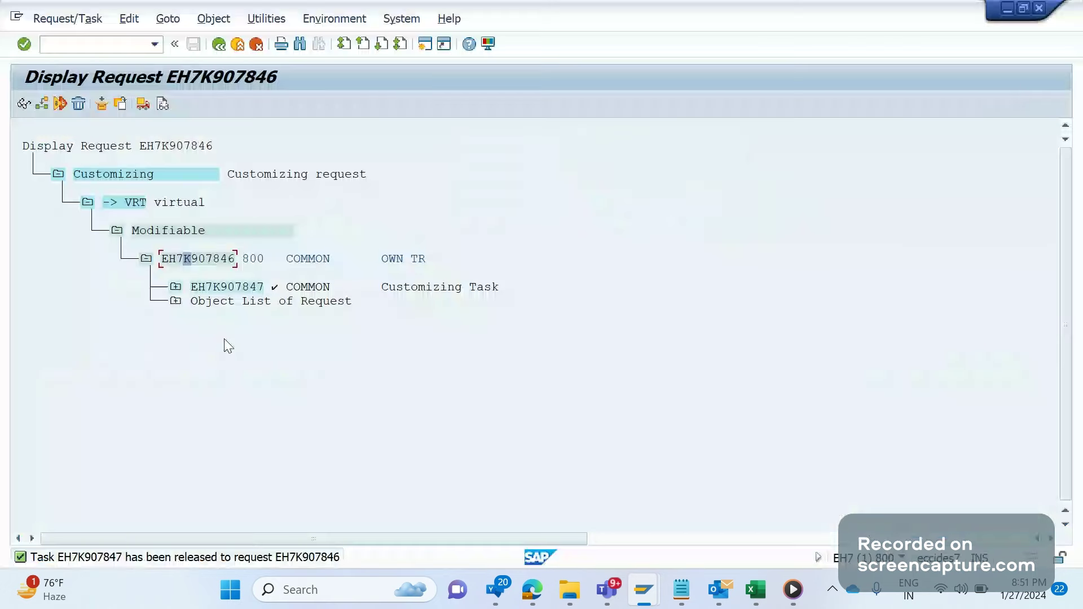
pyautogui.click(176, 289)
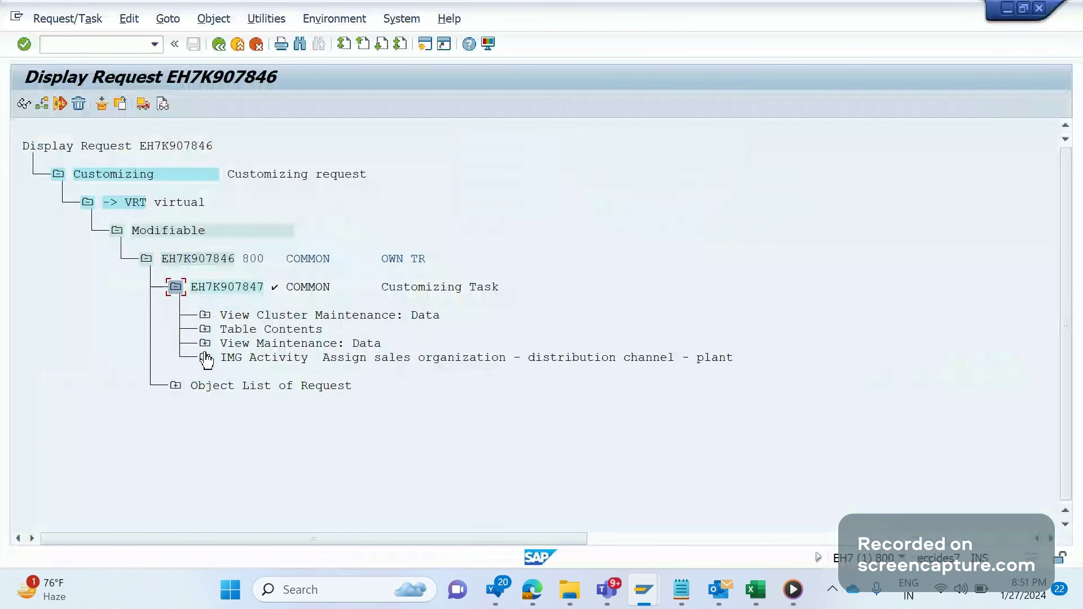
pyautogui.click(205, 329)
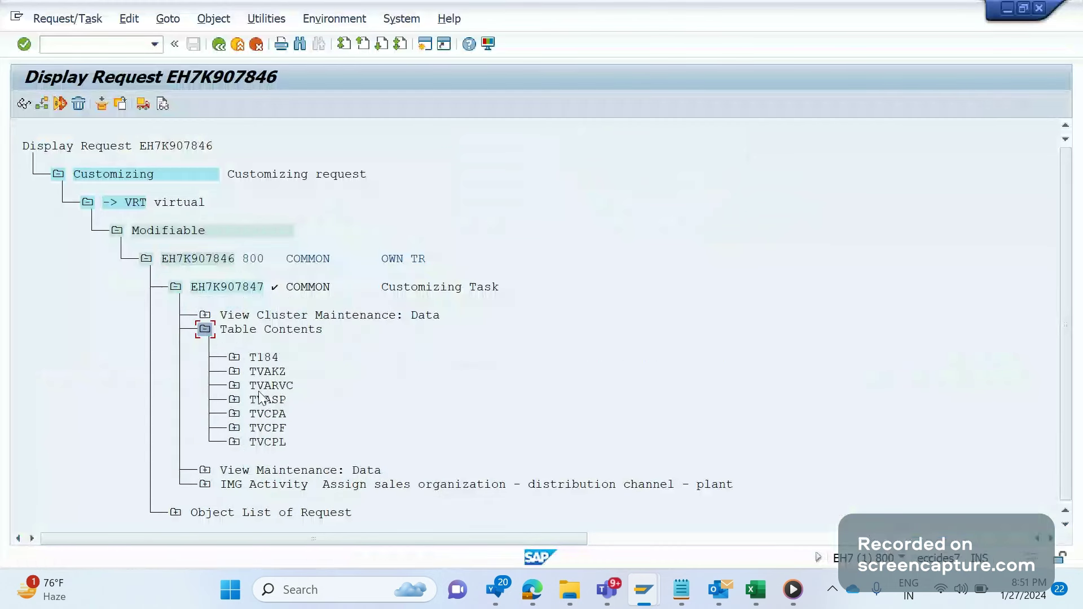
pyautogui.click(236, 391)
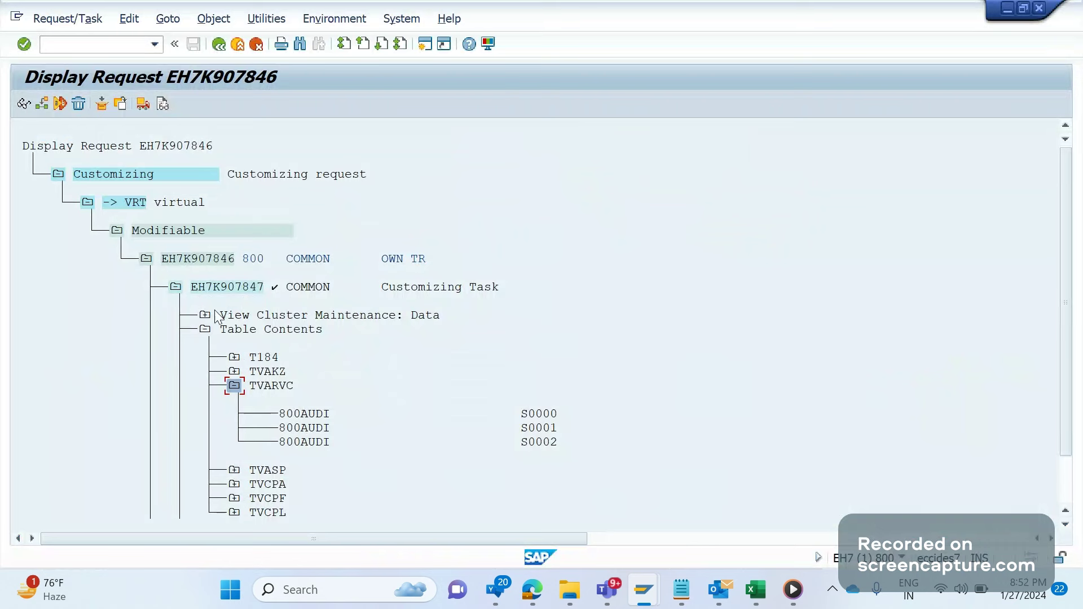
# Change the short description of request EH7K907846 to OWN TRTEST, save it and return to the request tree.
pyautogui.click(219, 288)
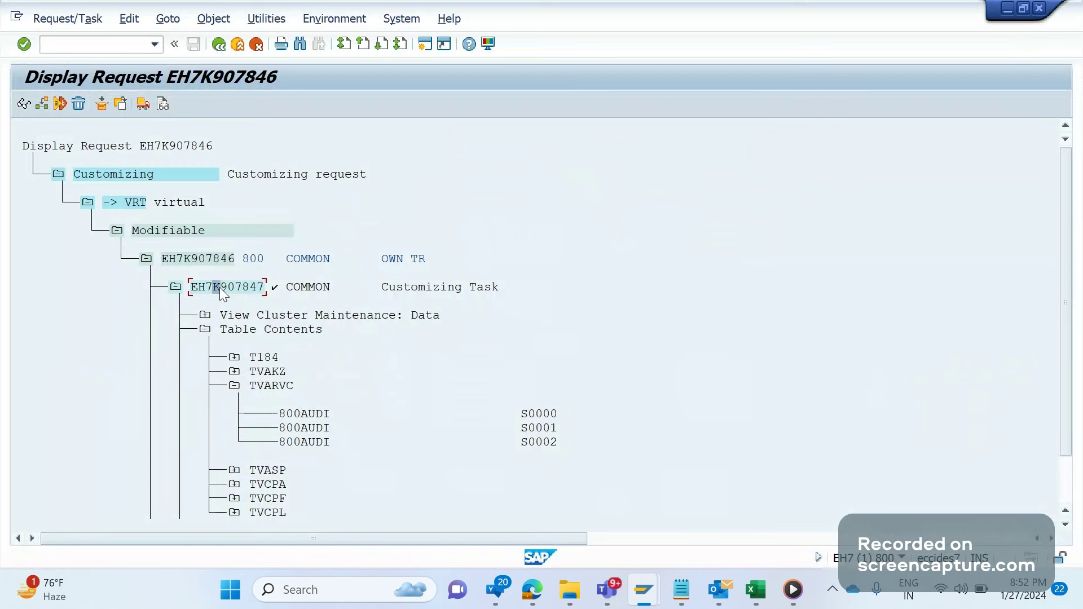
pyautogui.doubleClick(205, 258)
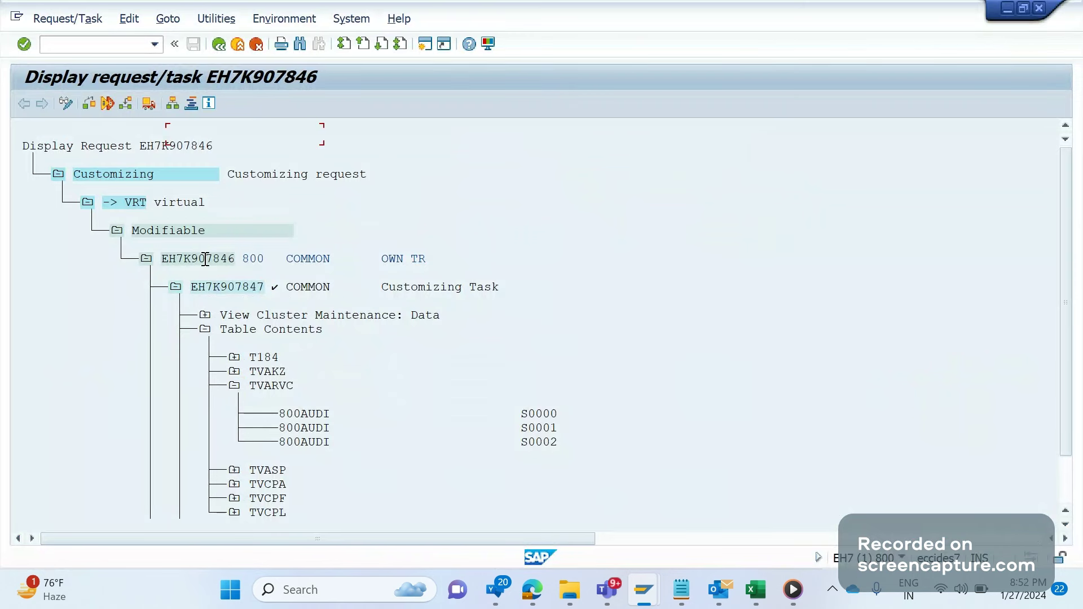
pyautogui.click(74, 156)
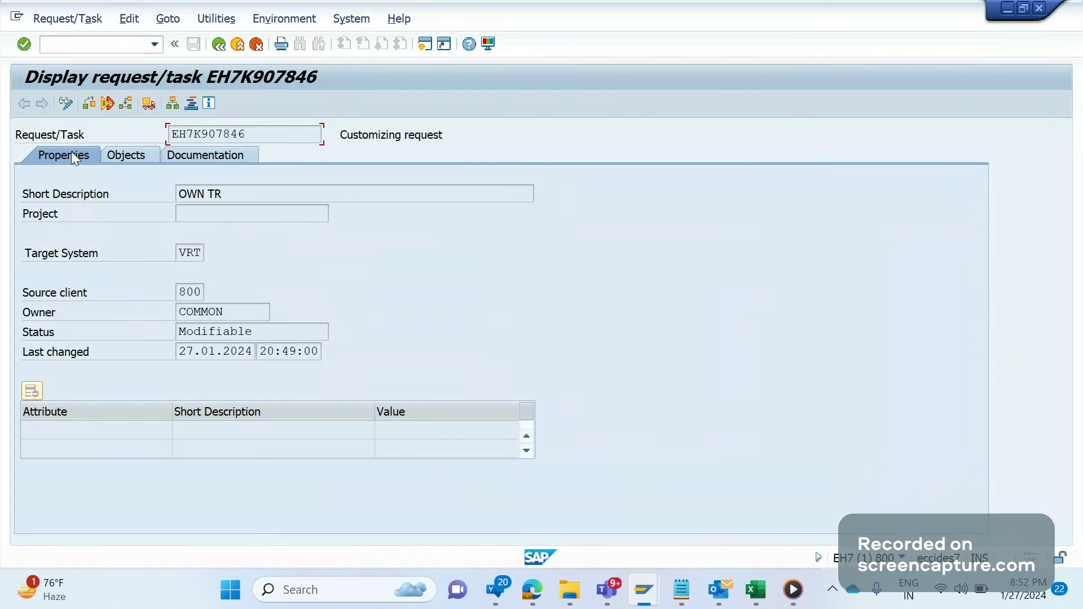
pyautogui.click(66, 103)
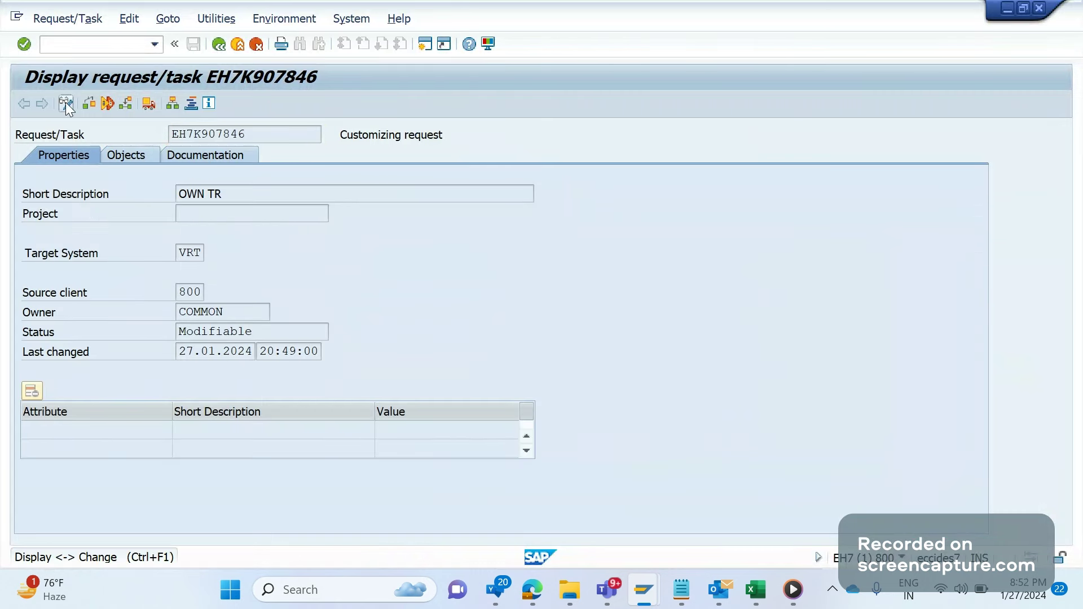
pyautogui.click(254, 195)
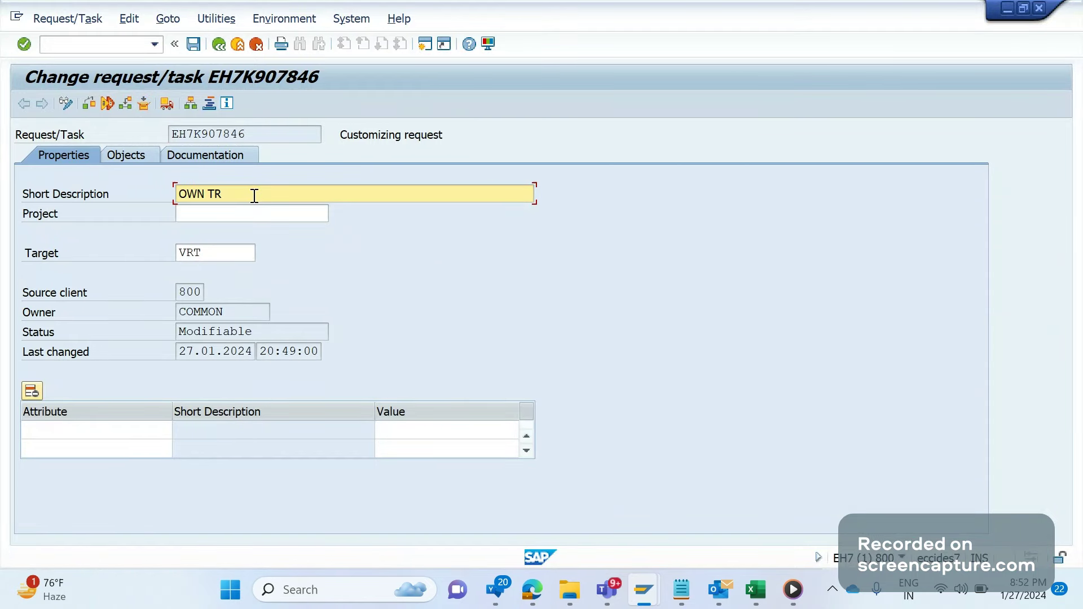
pyautogui.write('TEST')
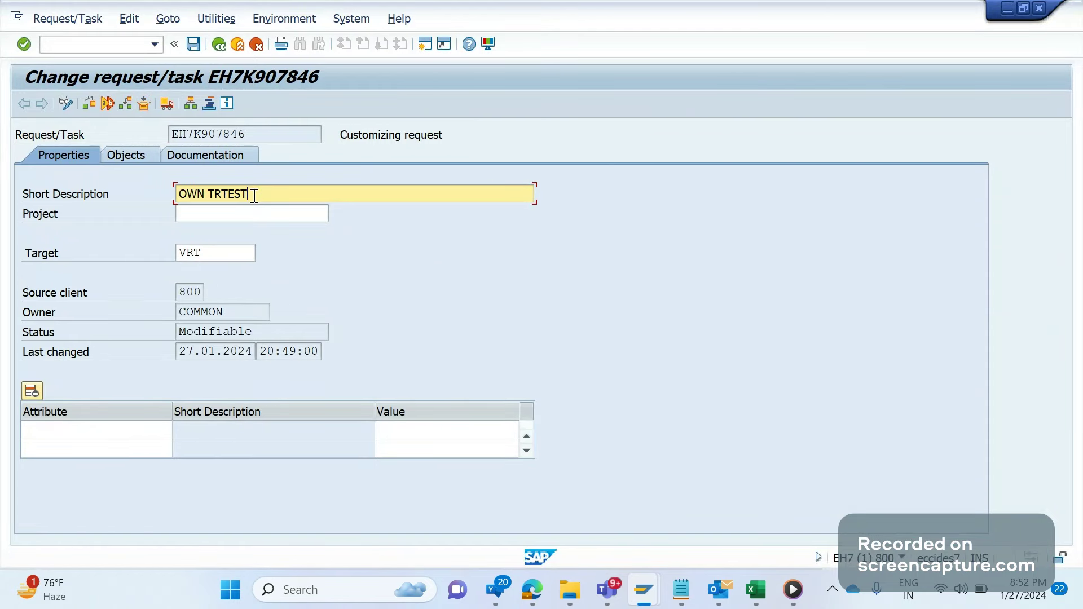
pyautogui.click(195, 44)
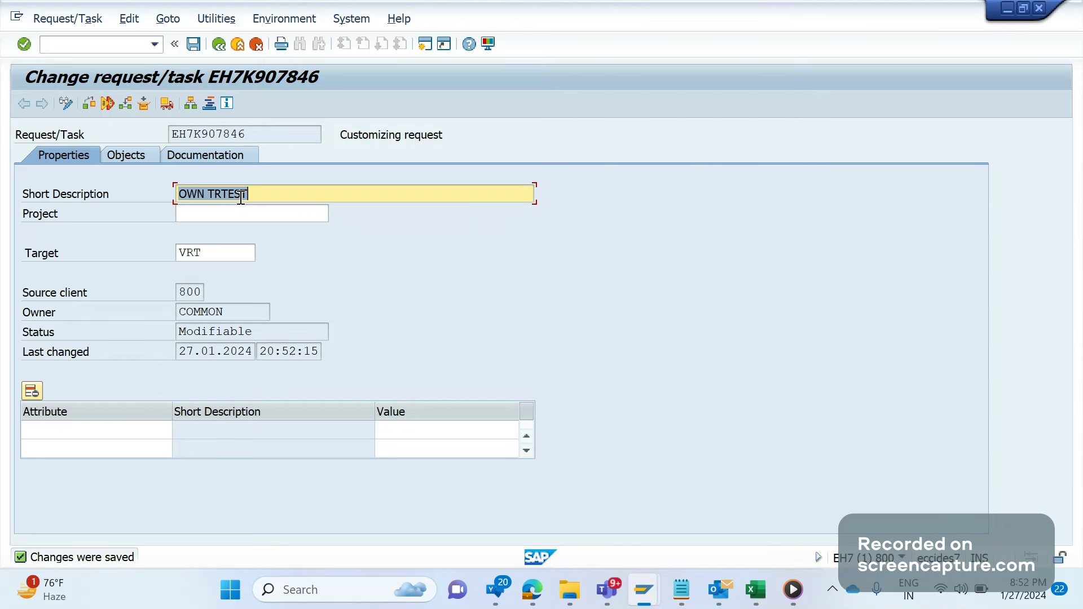
pyautogui.click(215, 47)
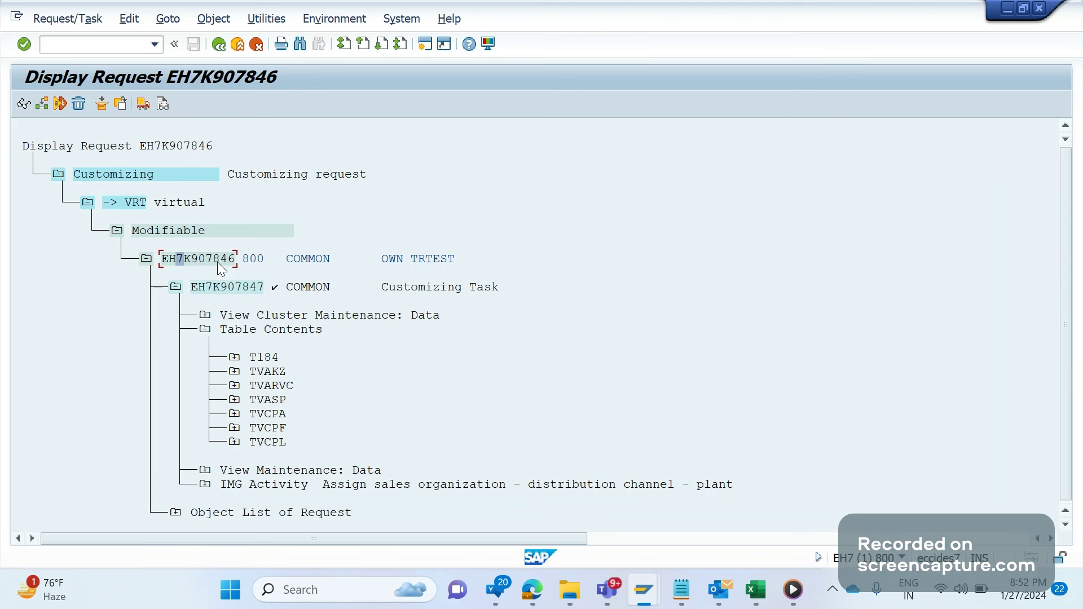
# Open and cancel the owner change for request EH7K907846, and view the request's documentation and object list.
pyautogui.click(61, 104)
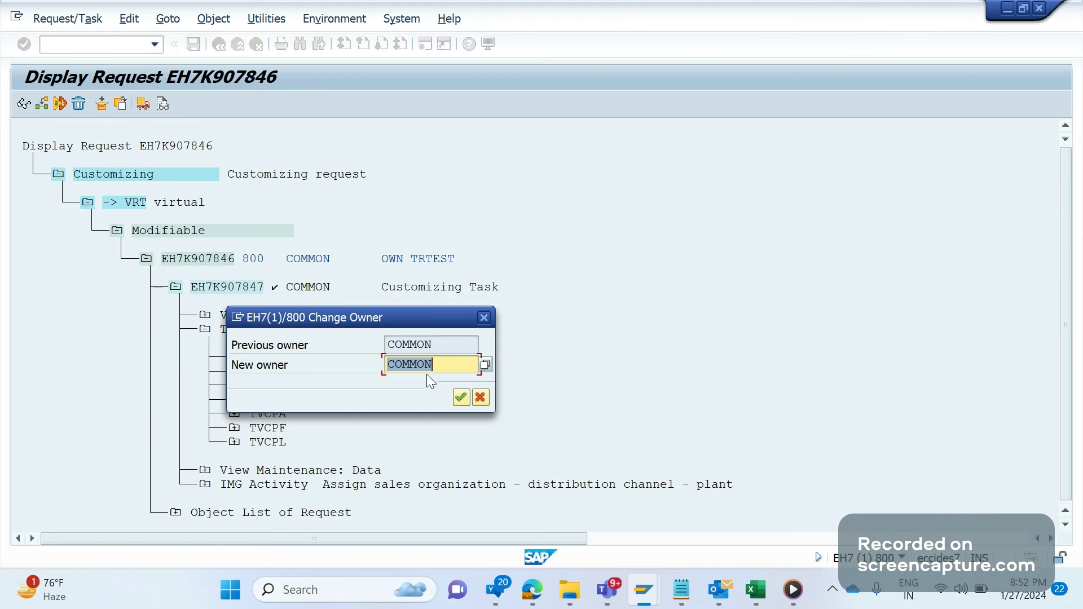
pyautogui.click(480, 397)
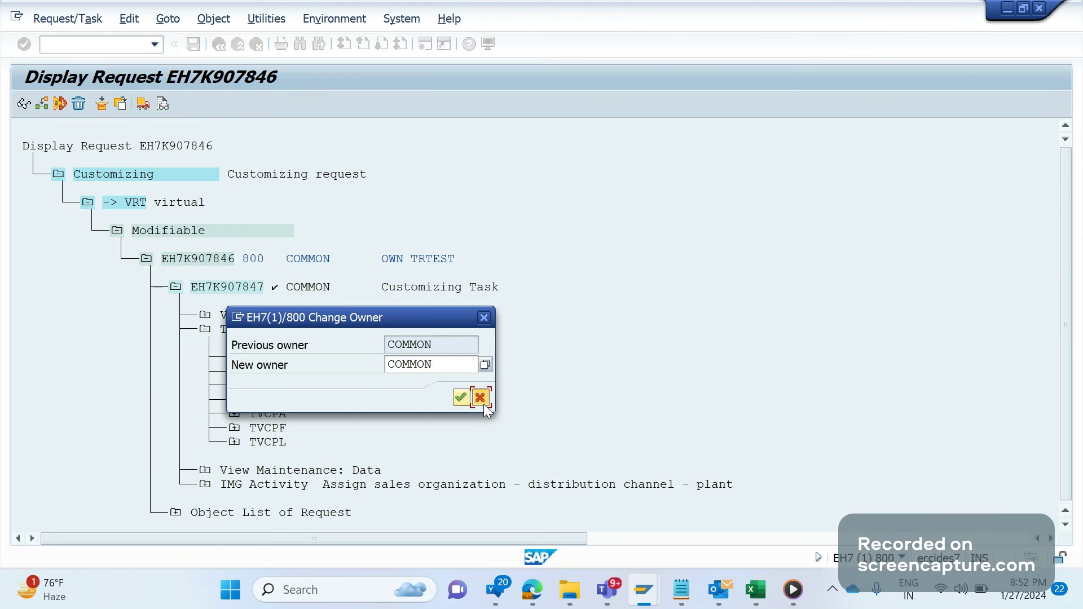
pyautogui.click(213, 266)
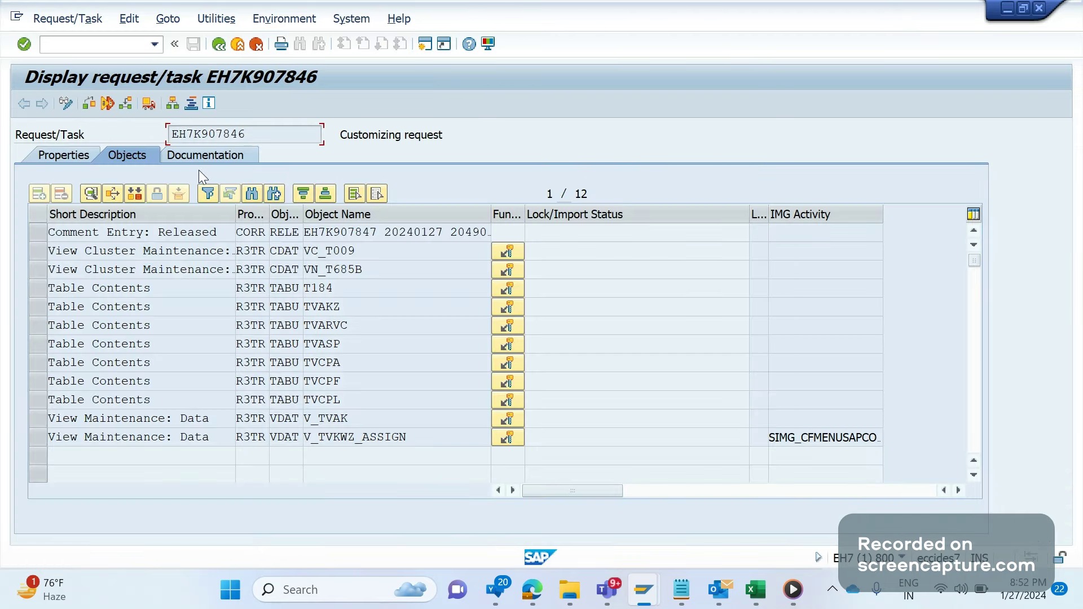
pyautogui.click(192, 156)
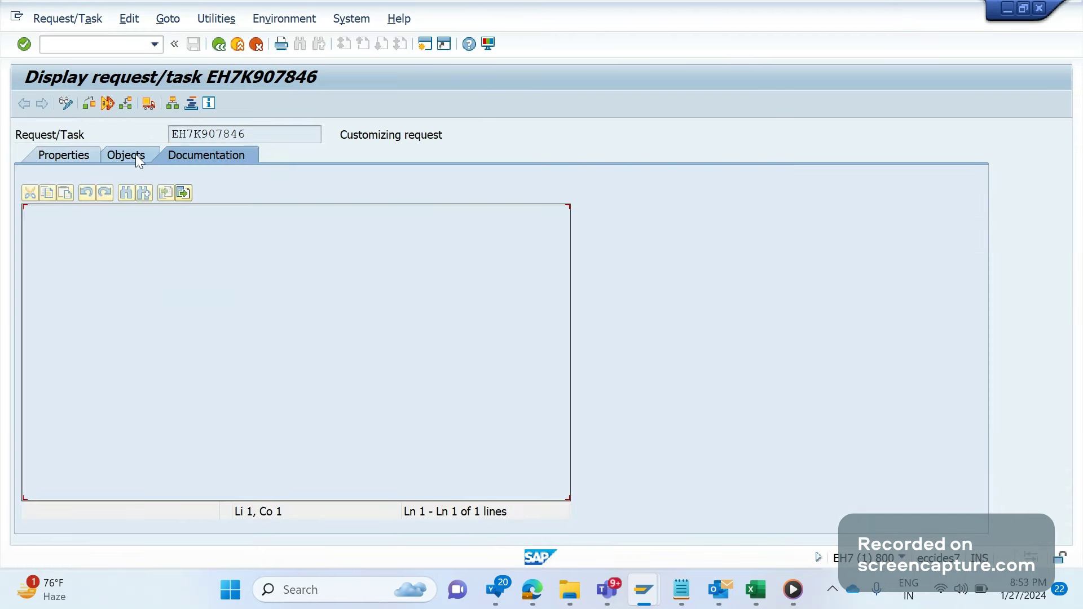
pyautogui.click(135, 159)
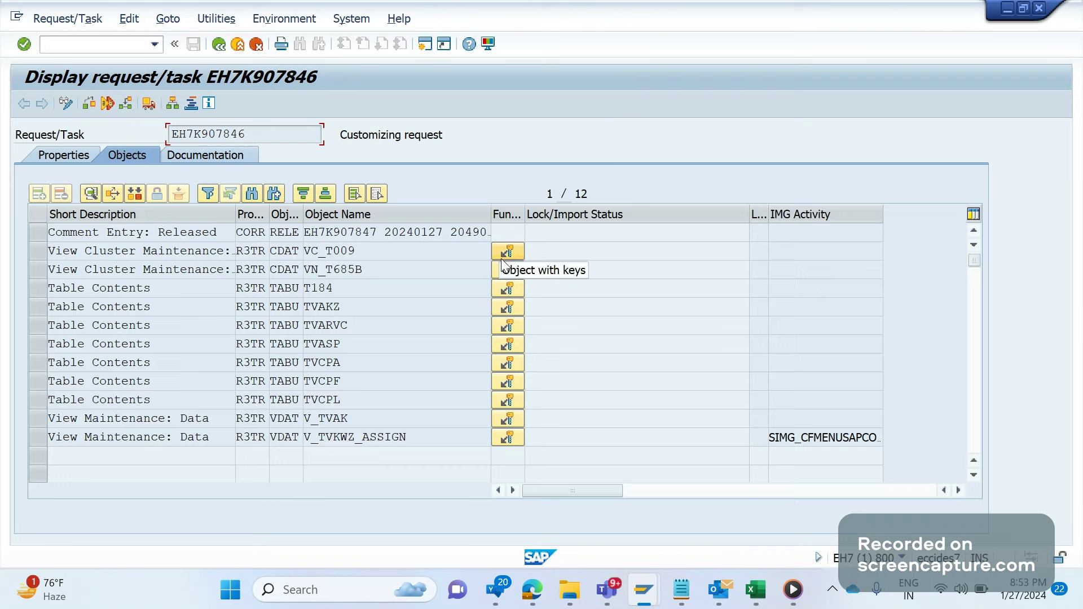
# Open the table keys of the TVARVC object and try to display the table contents specified by the current key.
pyautogui.click(505, 332)
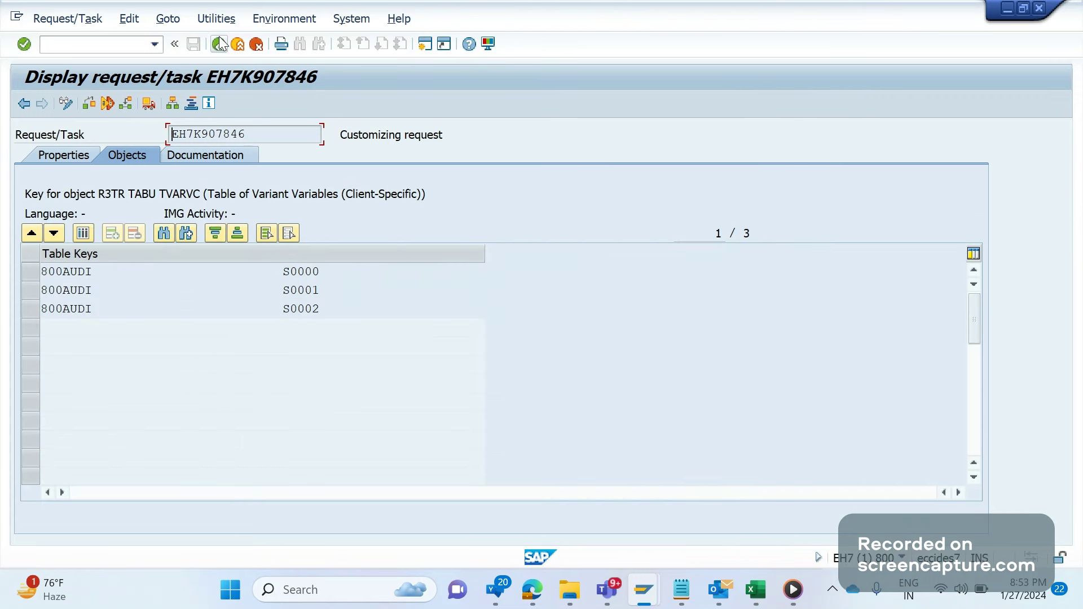
pyautogui.click(84, 232)
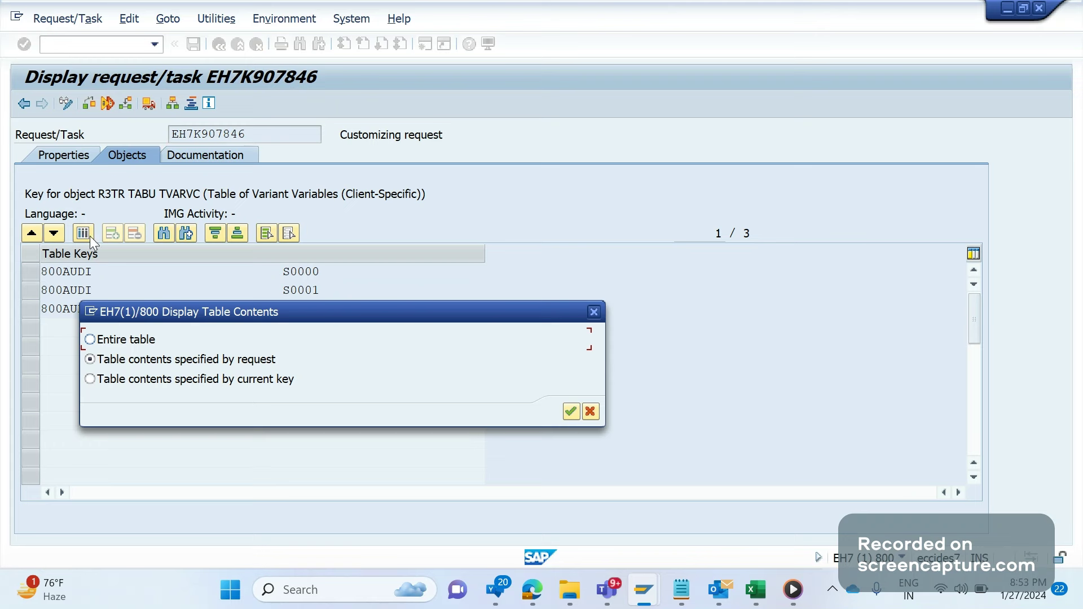
pyautogui.click(286, 383)
pyautogui.click(572, 412)
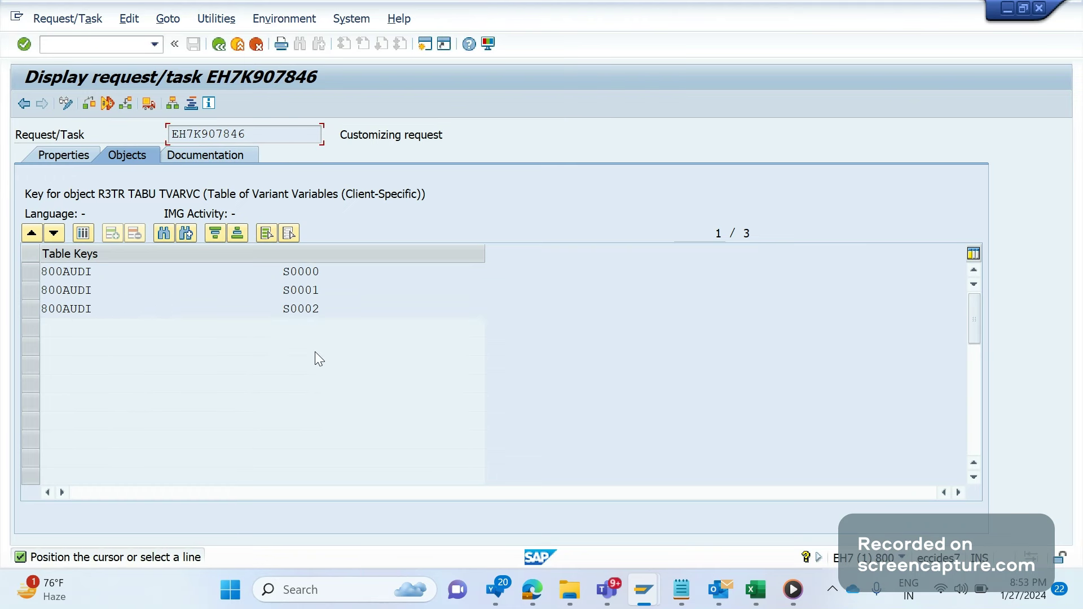
# Switch to the job debugging note in Notepad and replace its text with "TCODES: SE01, SE03. SE09, SE10".
pyautogui.click(683, 593)
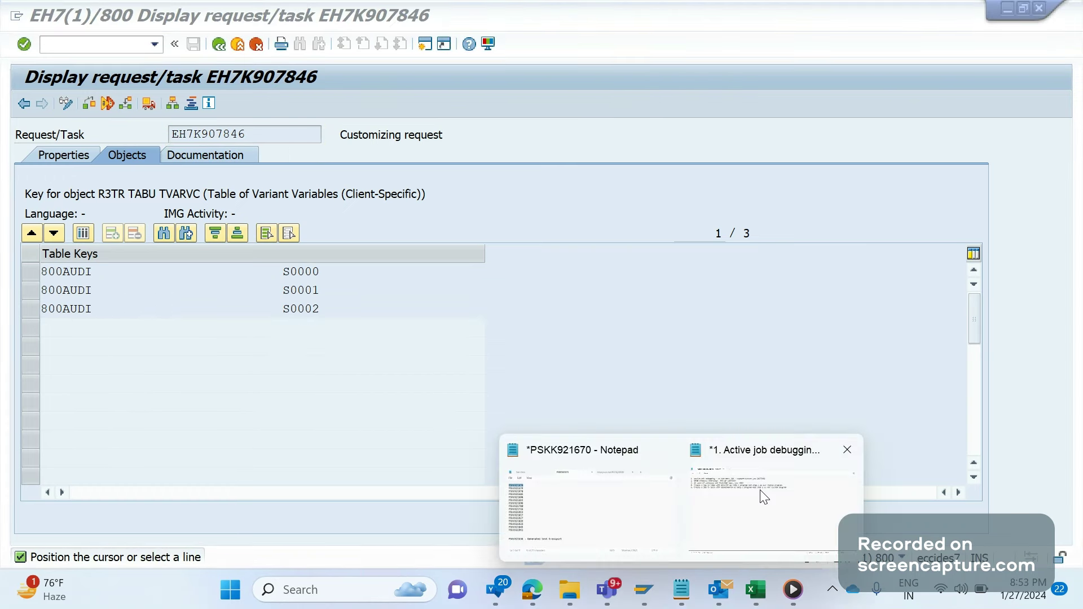
pyautogui.click(764, 497)
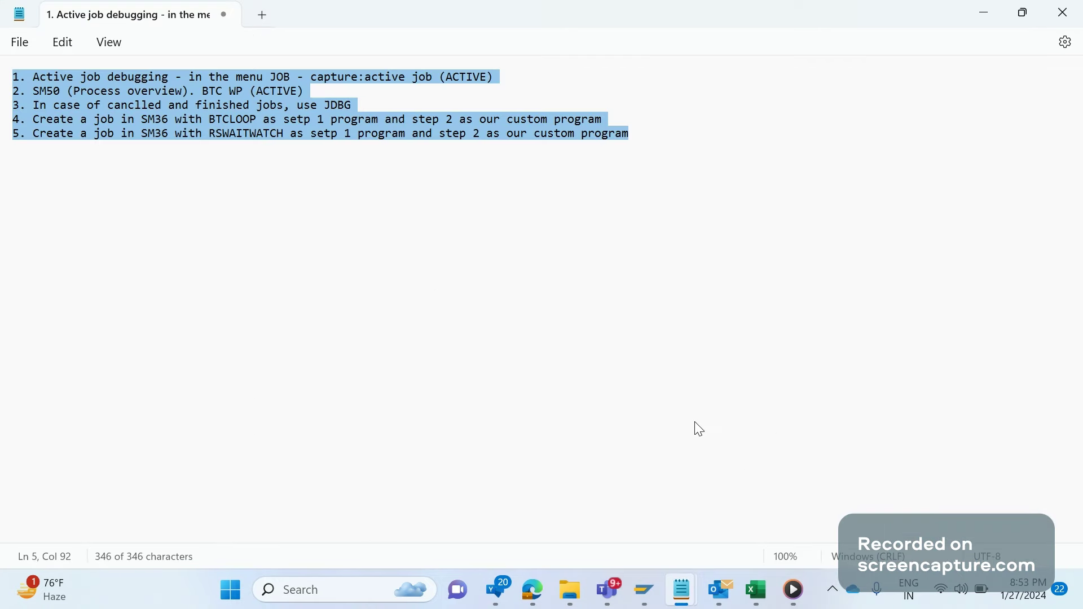
pyautogui.write('TCODES')
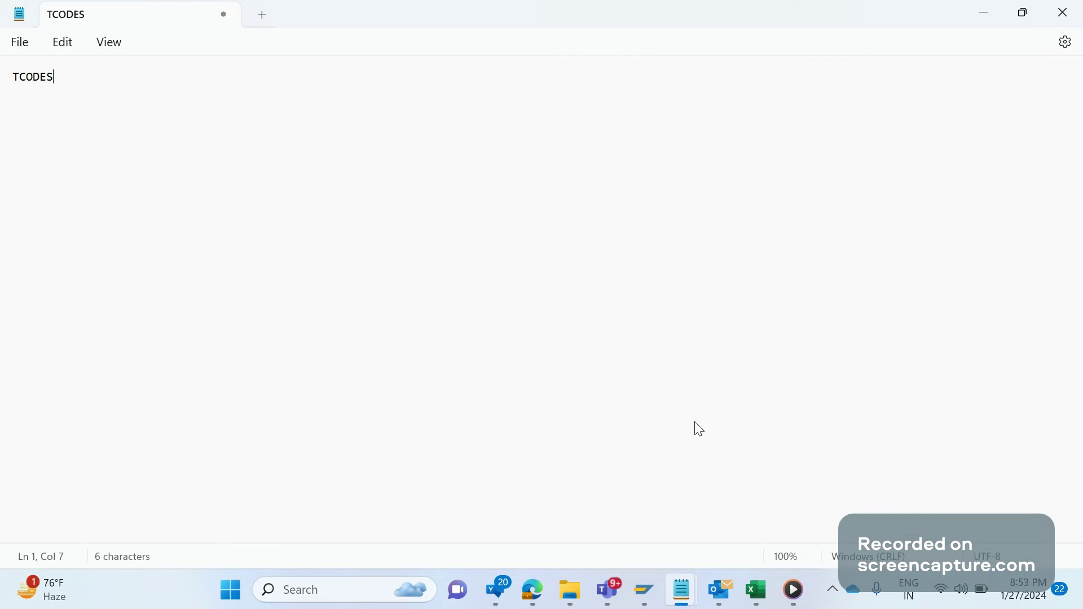
pyautogui.write(': SE01, SE03.')
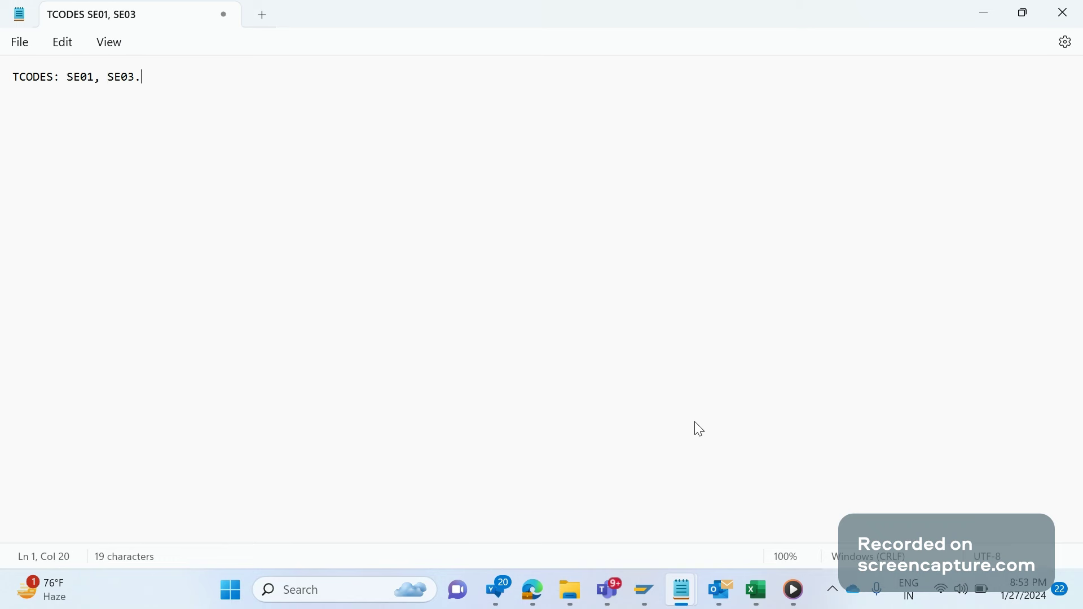
pyautogui.write(' SE09, SE10')
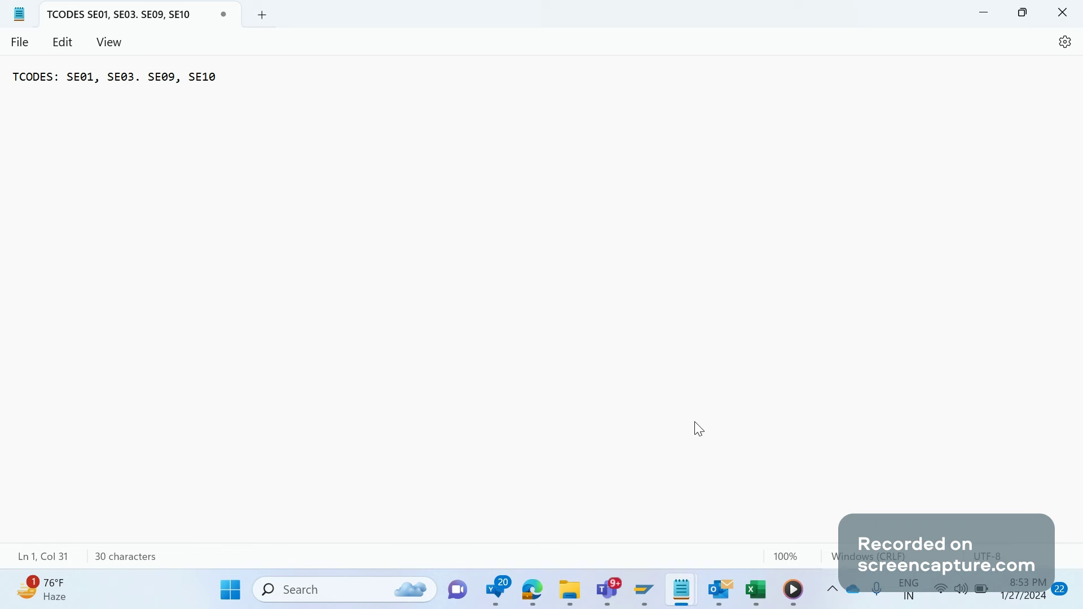
# Add a second line to the note reading "TABLES: E070CTV, E070, E071, E071K, E070USE".
pyautogui.press('Return')
pyautogui.write('R')
pyautogui.press('BackSpace')
pyautogui.write('TABLES: E07')
pyautogui.write('0CTV')
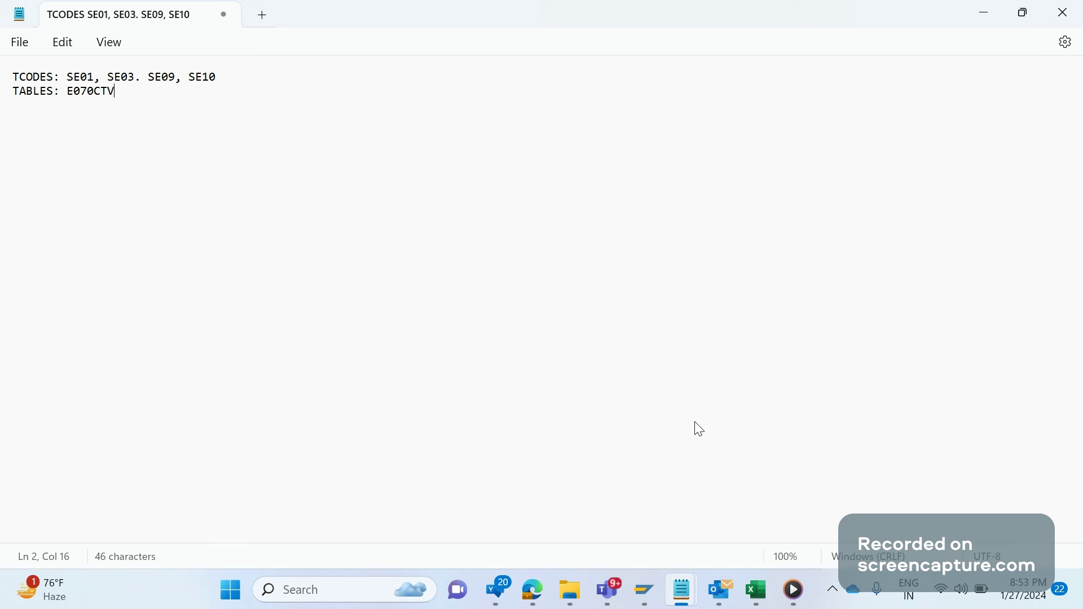
pyautogui.write(', E')
pyautogui.write('070,')
pyautogui.write(' E071')
pyautogui.write(', E0')
pyautogui.write('7AK,')
pyautogui.press('BackSpace')
pyautogui.press('BackSpace')
pyautogui.press('BackSpace')
pyautogui.write('`1')
pyautogui.write('1K, E')
pyautogui.write('0')
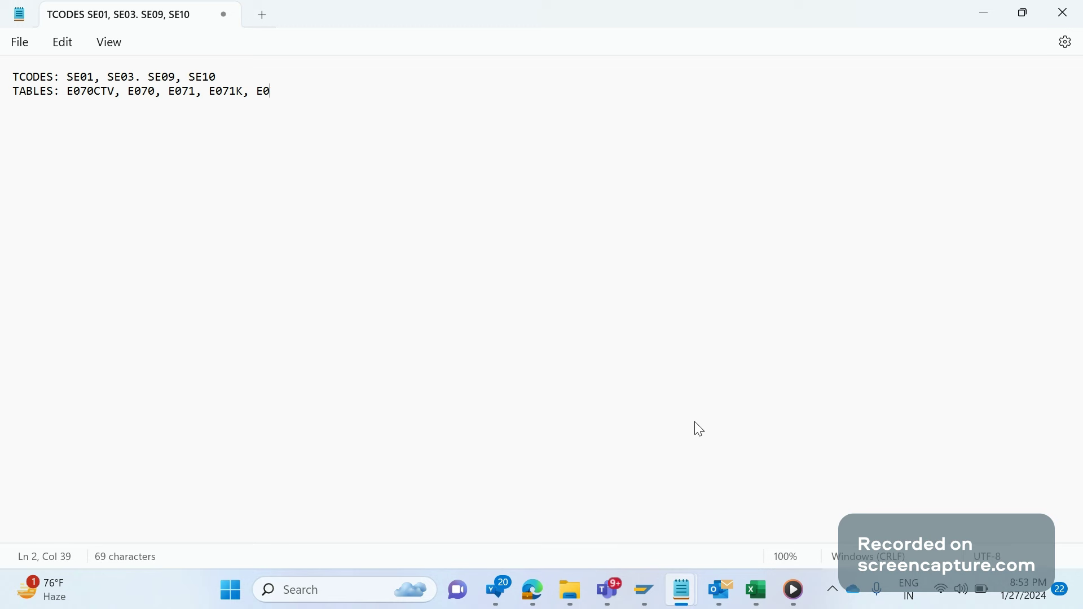
pyautogui.write('70USE')
# Add DD02T to the note on its own line, separated by a blank line from the table list.
pyautogui.press('Return')
pyautogui.press('Return')
pyautogui.write('DD02T')
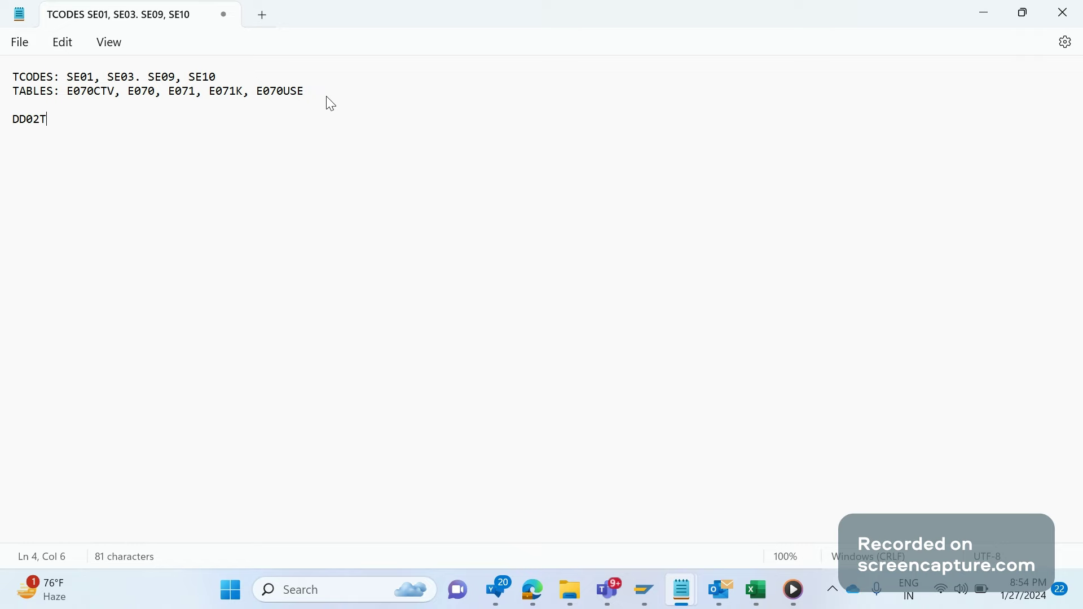
# Switch to the SAP E071 results session and query table DD02T for table names E07* in language EN.
pyautogui.click(650, 592)
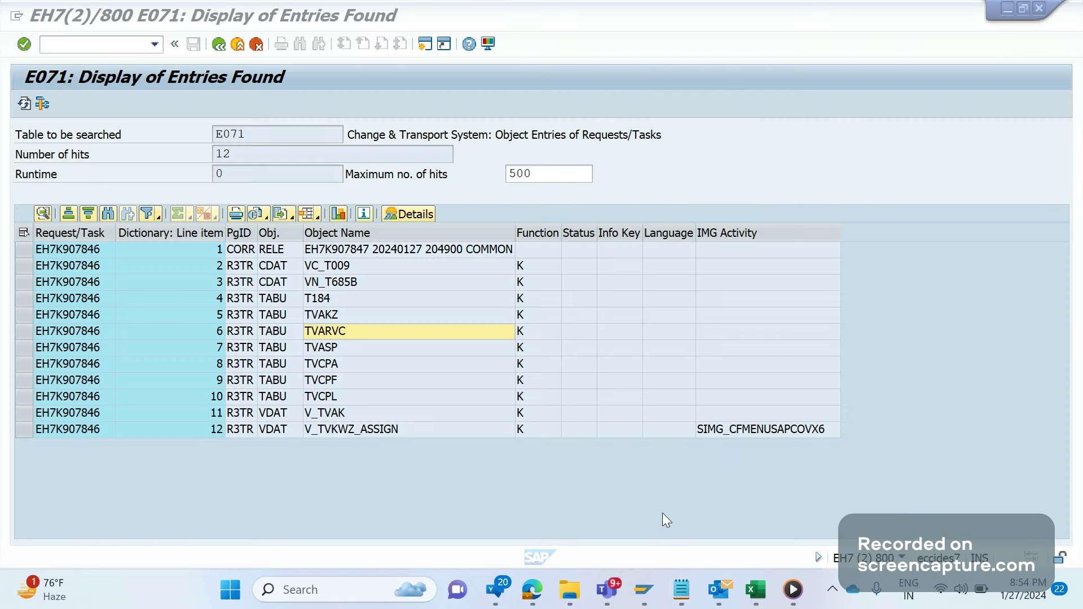
pyautogui.click(219, 45)
pyautogui.write('DD0')
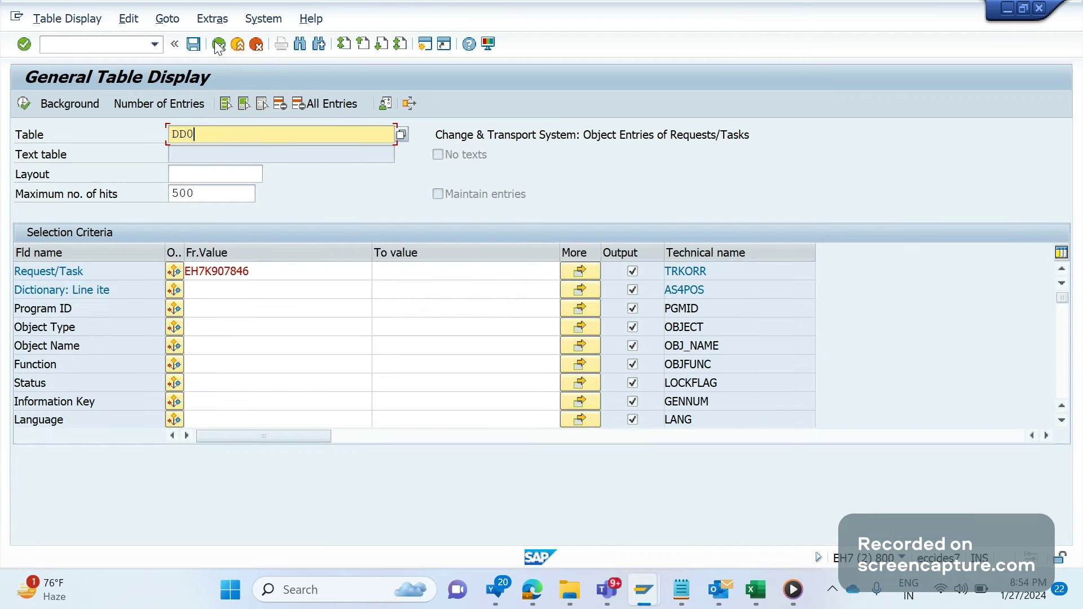
pyautogui.write('2T')
pyautogui.press('Return')
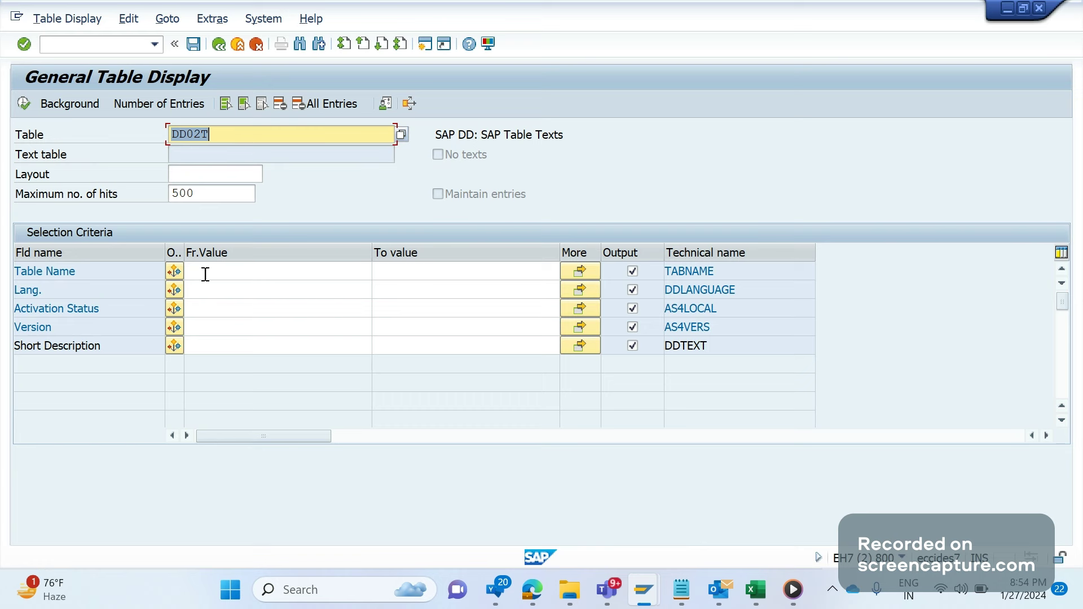
pyautogui.click(198, 291)
pyautogui.write('EN')
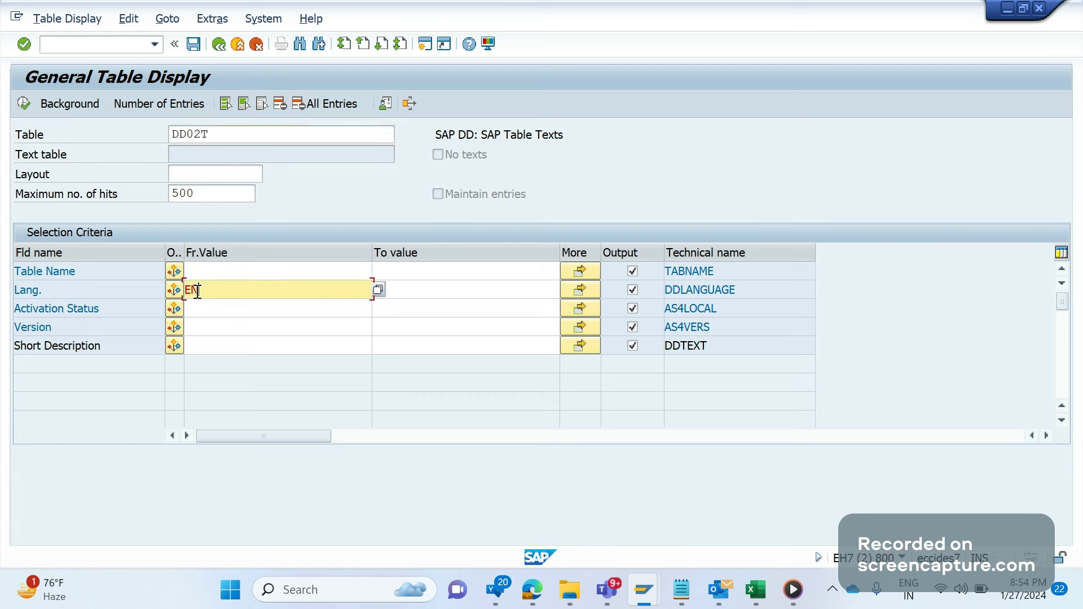
pyautogui.press('Up')
pyautogui.write('E')
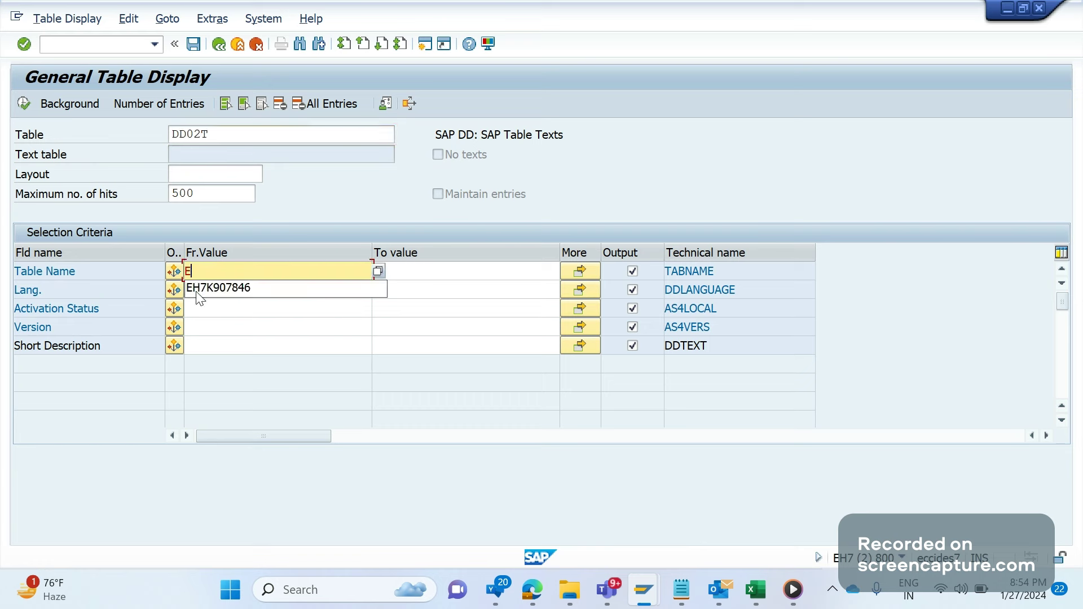
pyautogui.write('07*')
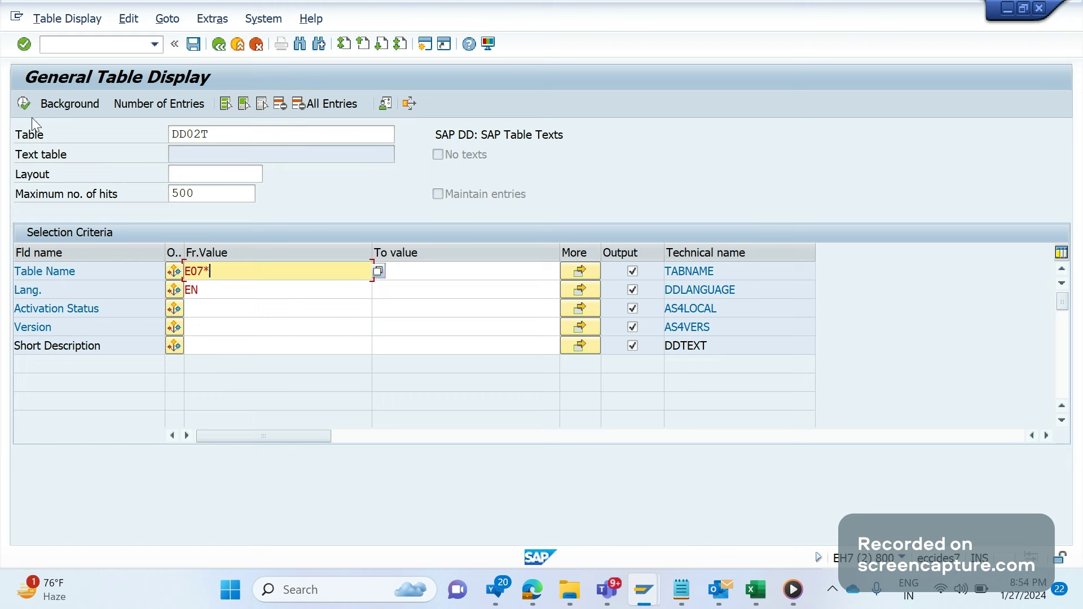
pyautogui.click(28, 103)
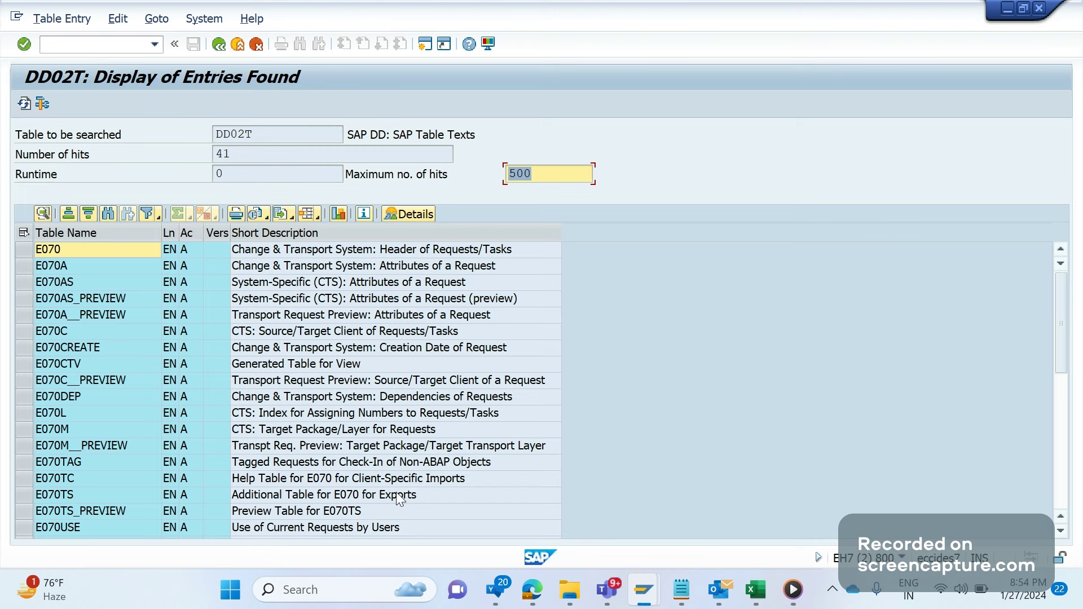
# Examine the names and short descriptions of the E07* transport tables listed in the DD02T results, from E070 through E07T.
pyautogui.moveTo(1060, 292); pyautogui.dragTo(215, 461)
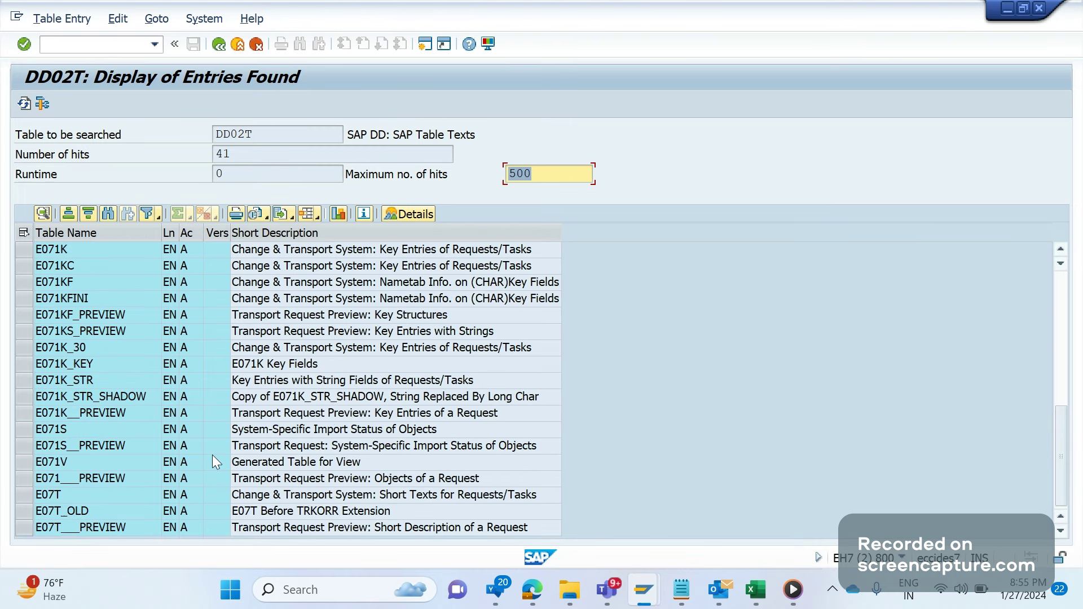
pyautogui.click(116, 429)
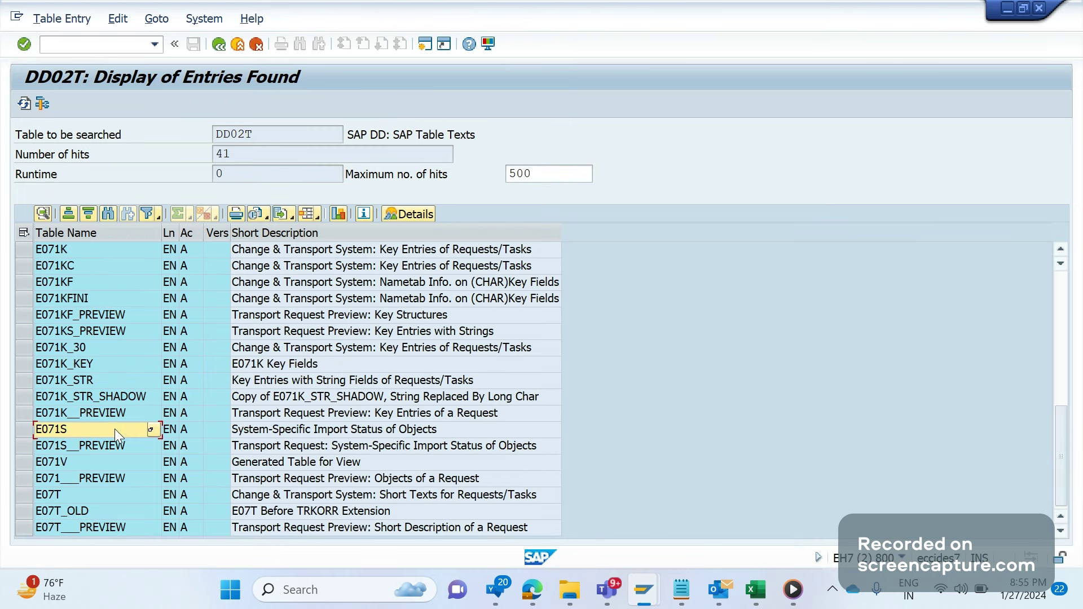
pyautogui.press('Up')
pyautogui.press('pageup')
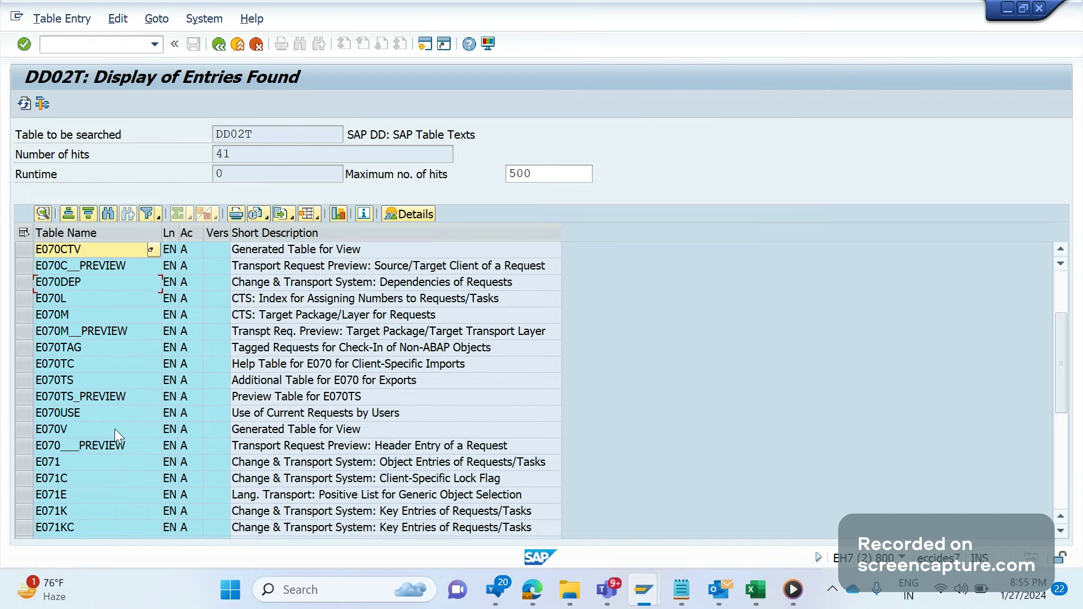
pyautogui.press('Up')
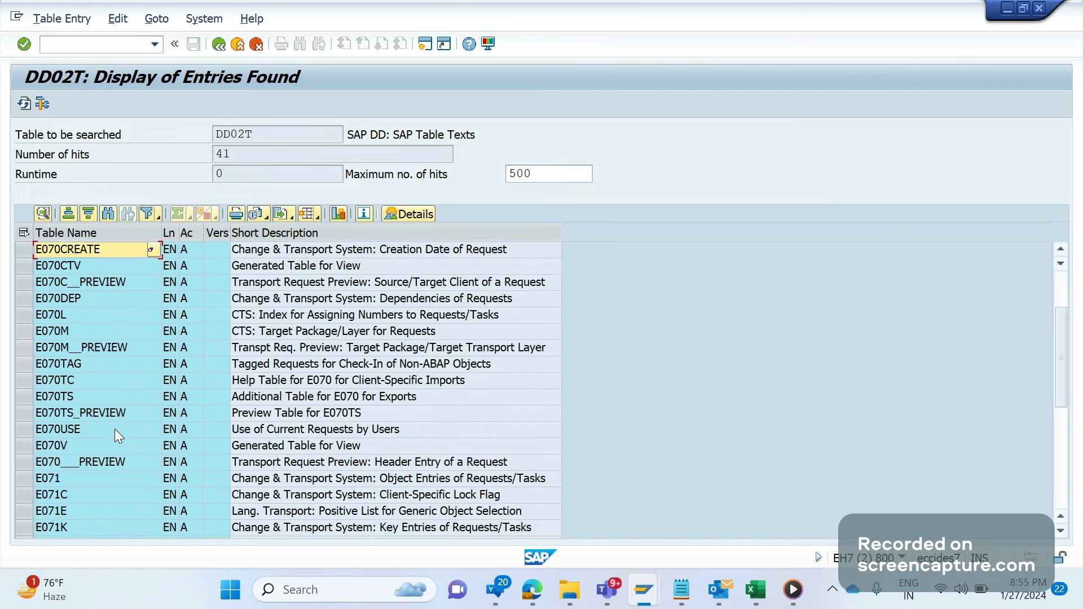
pyautogui.click(80, 269)
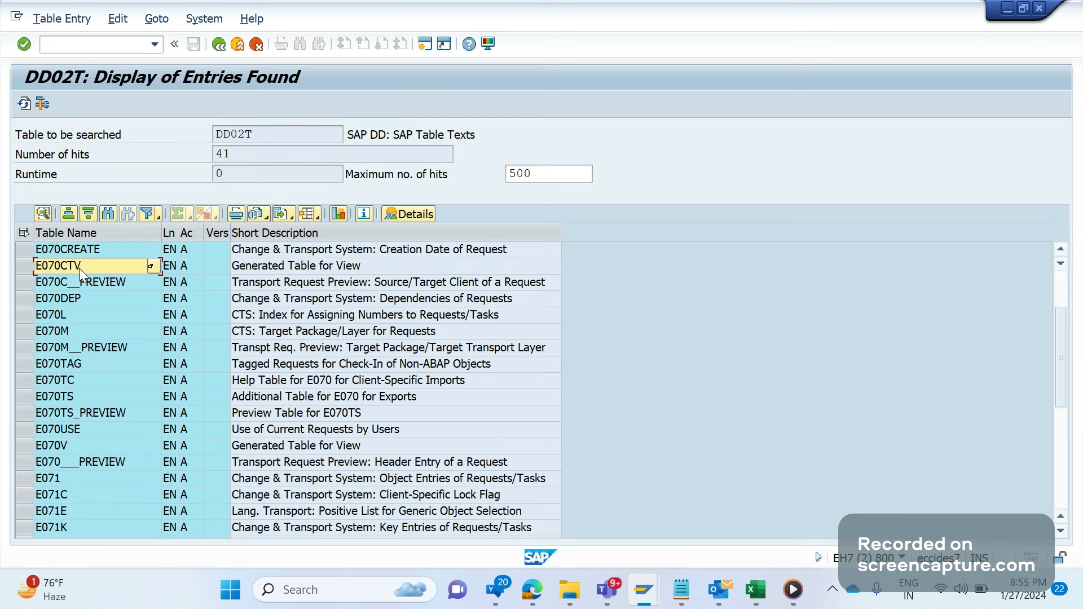
pyautogui.press('pageup')
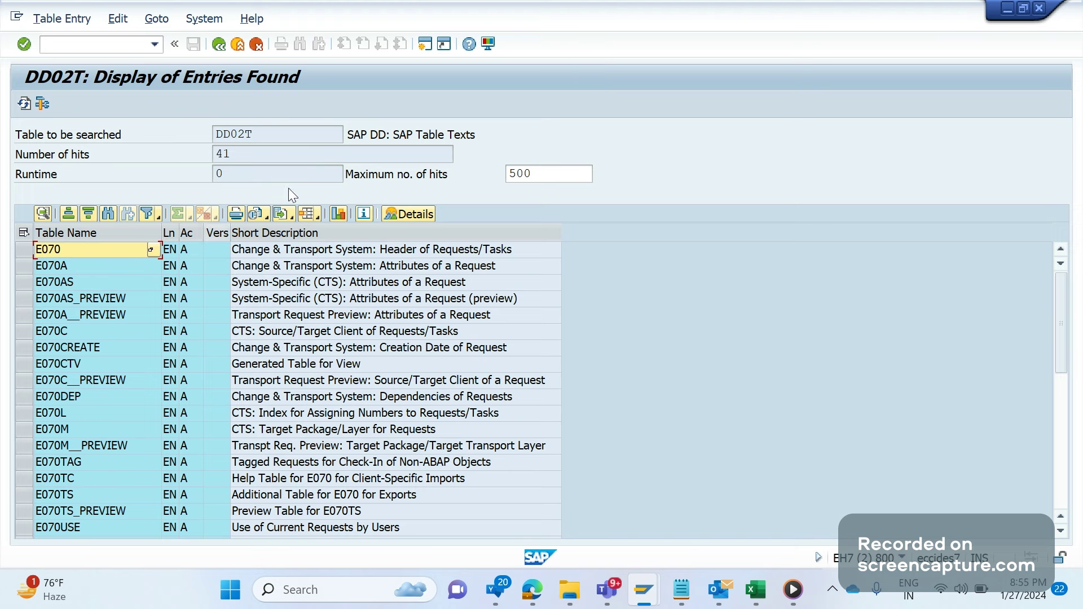
pyautogui.doubleClick(206, 133)
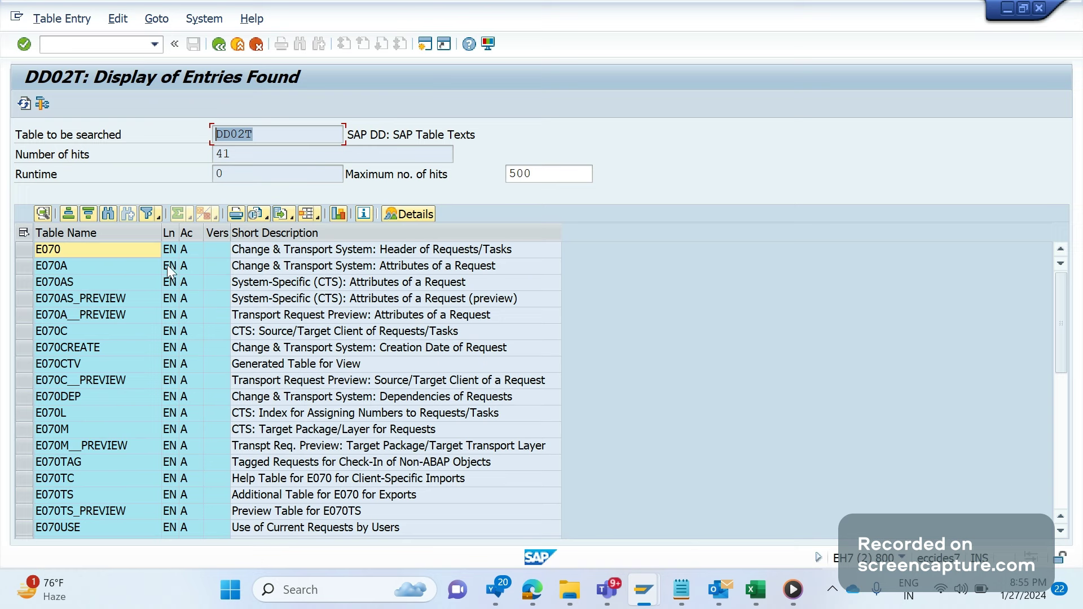
# Clear the EN language filter, rerun the DD02T query for E07* tables in all languages, and return to the selection criteria.
pyautogui.click(225, 44)
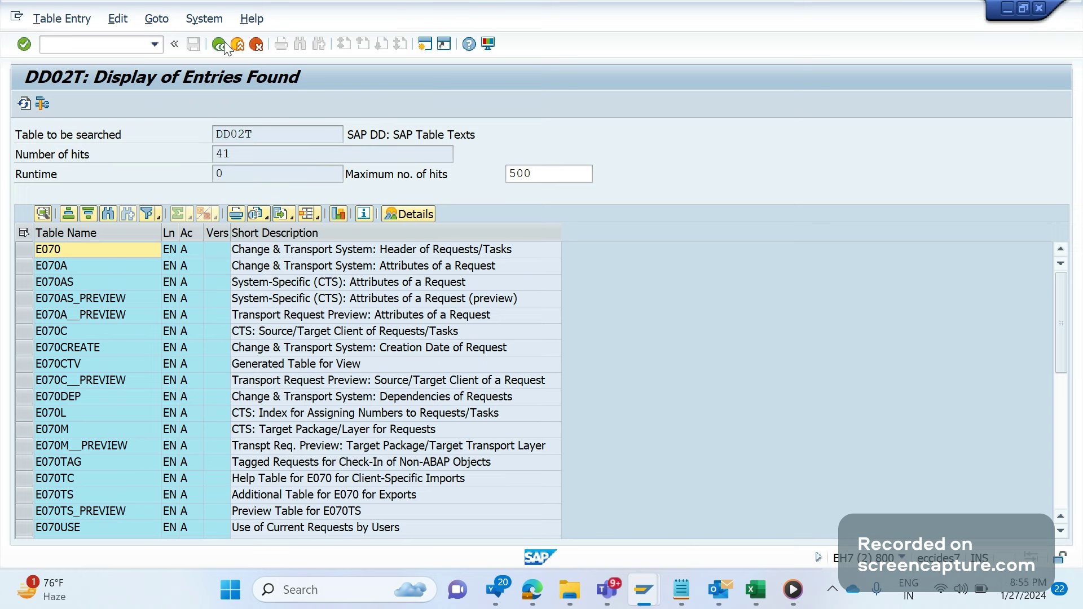
pyautogui.click(208, 291)
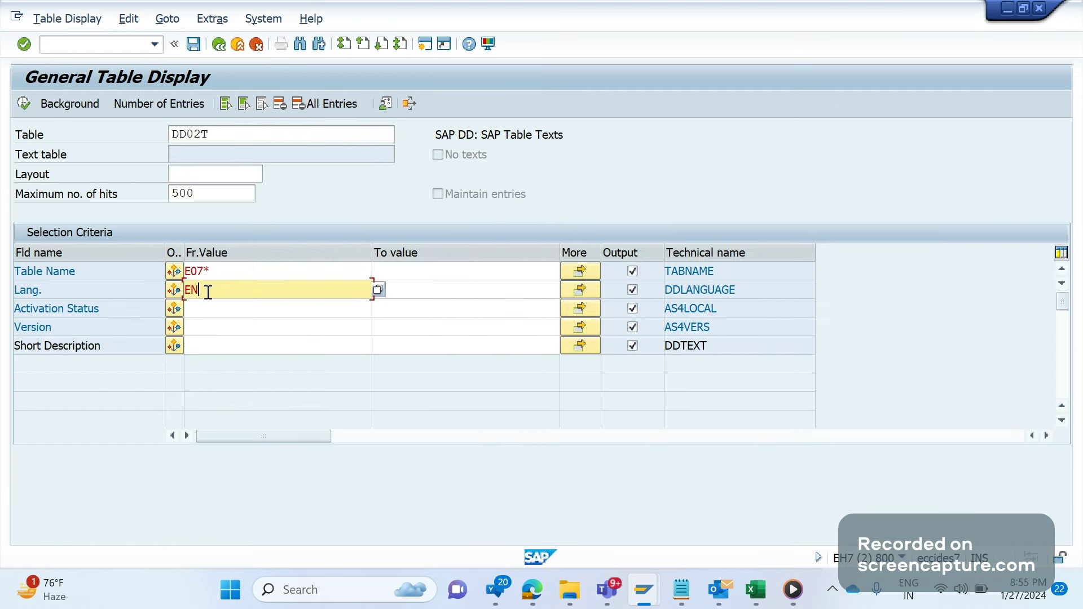
pyautogui.moveTo(208, 292); pyautogui.dragTo(121, 299)
pyautogui.press('Delete')
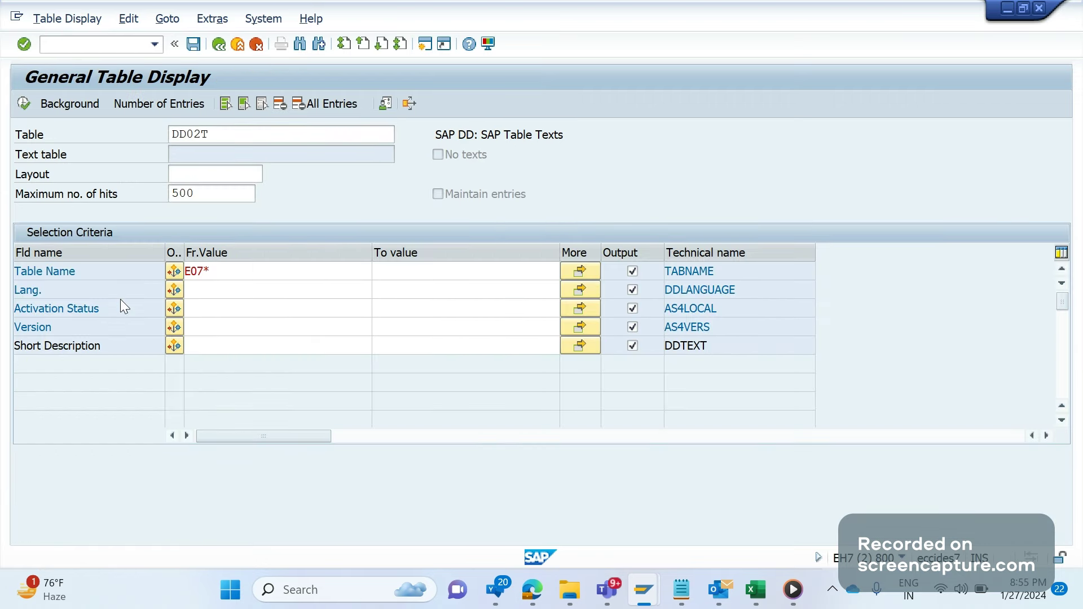
pyautogui.press('F8')
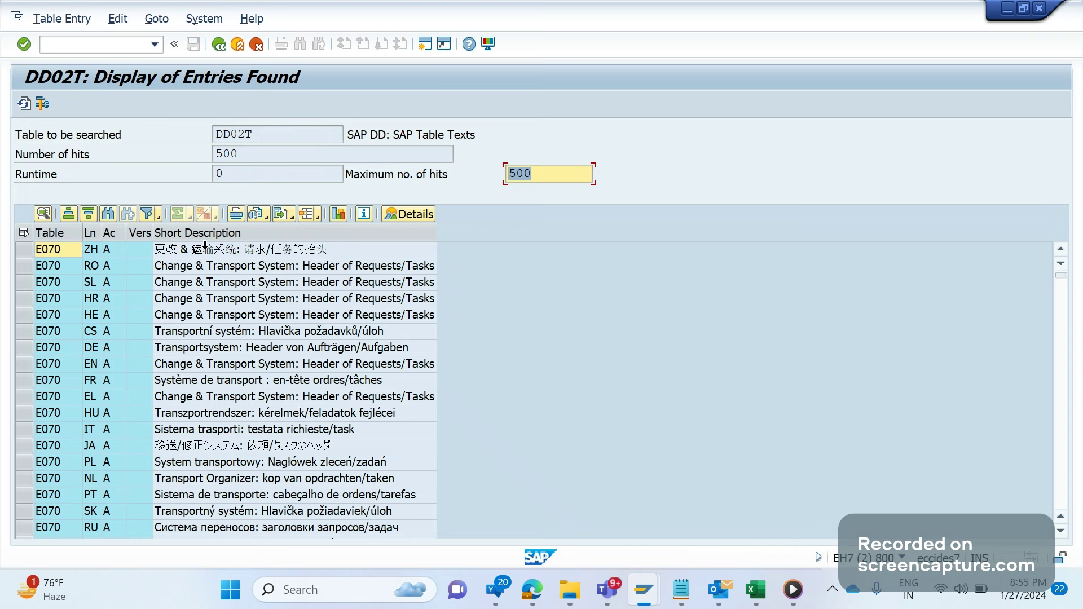
pyautogui.click(219, 46)
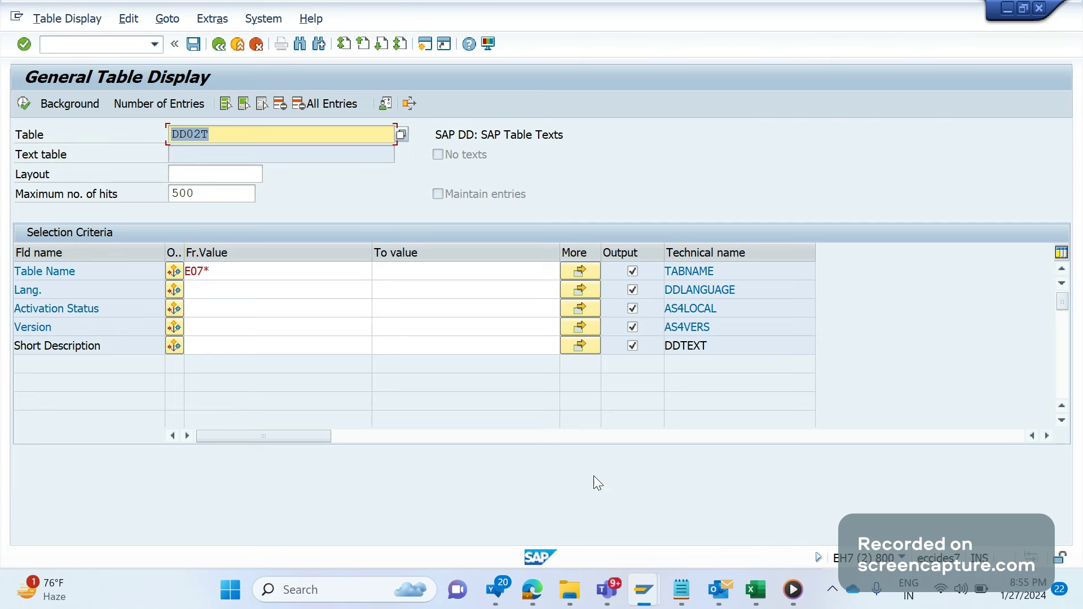
pyautogui.click(531, 589)
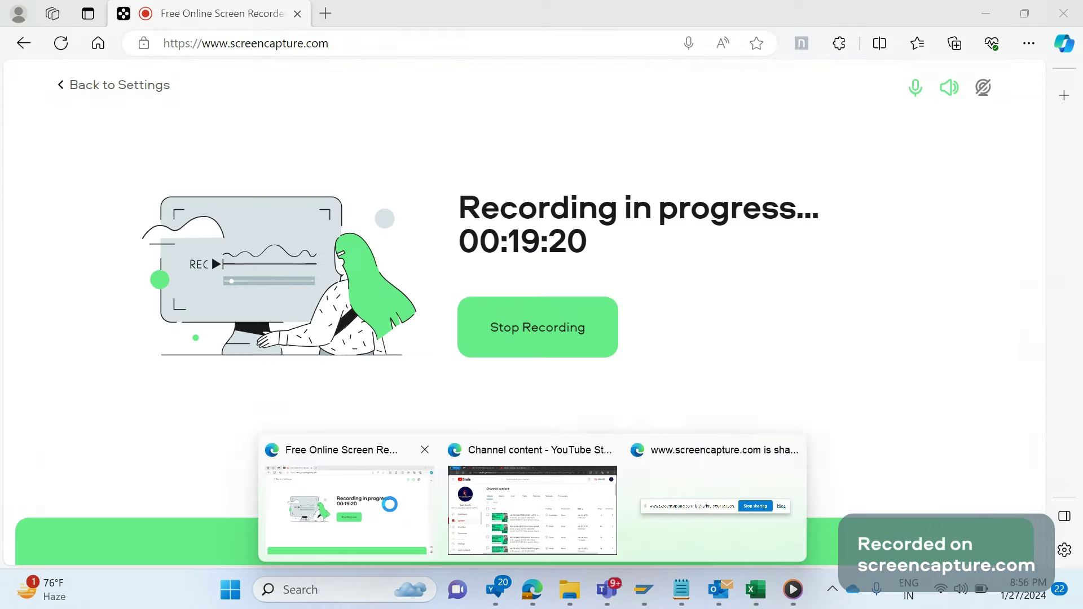